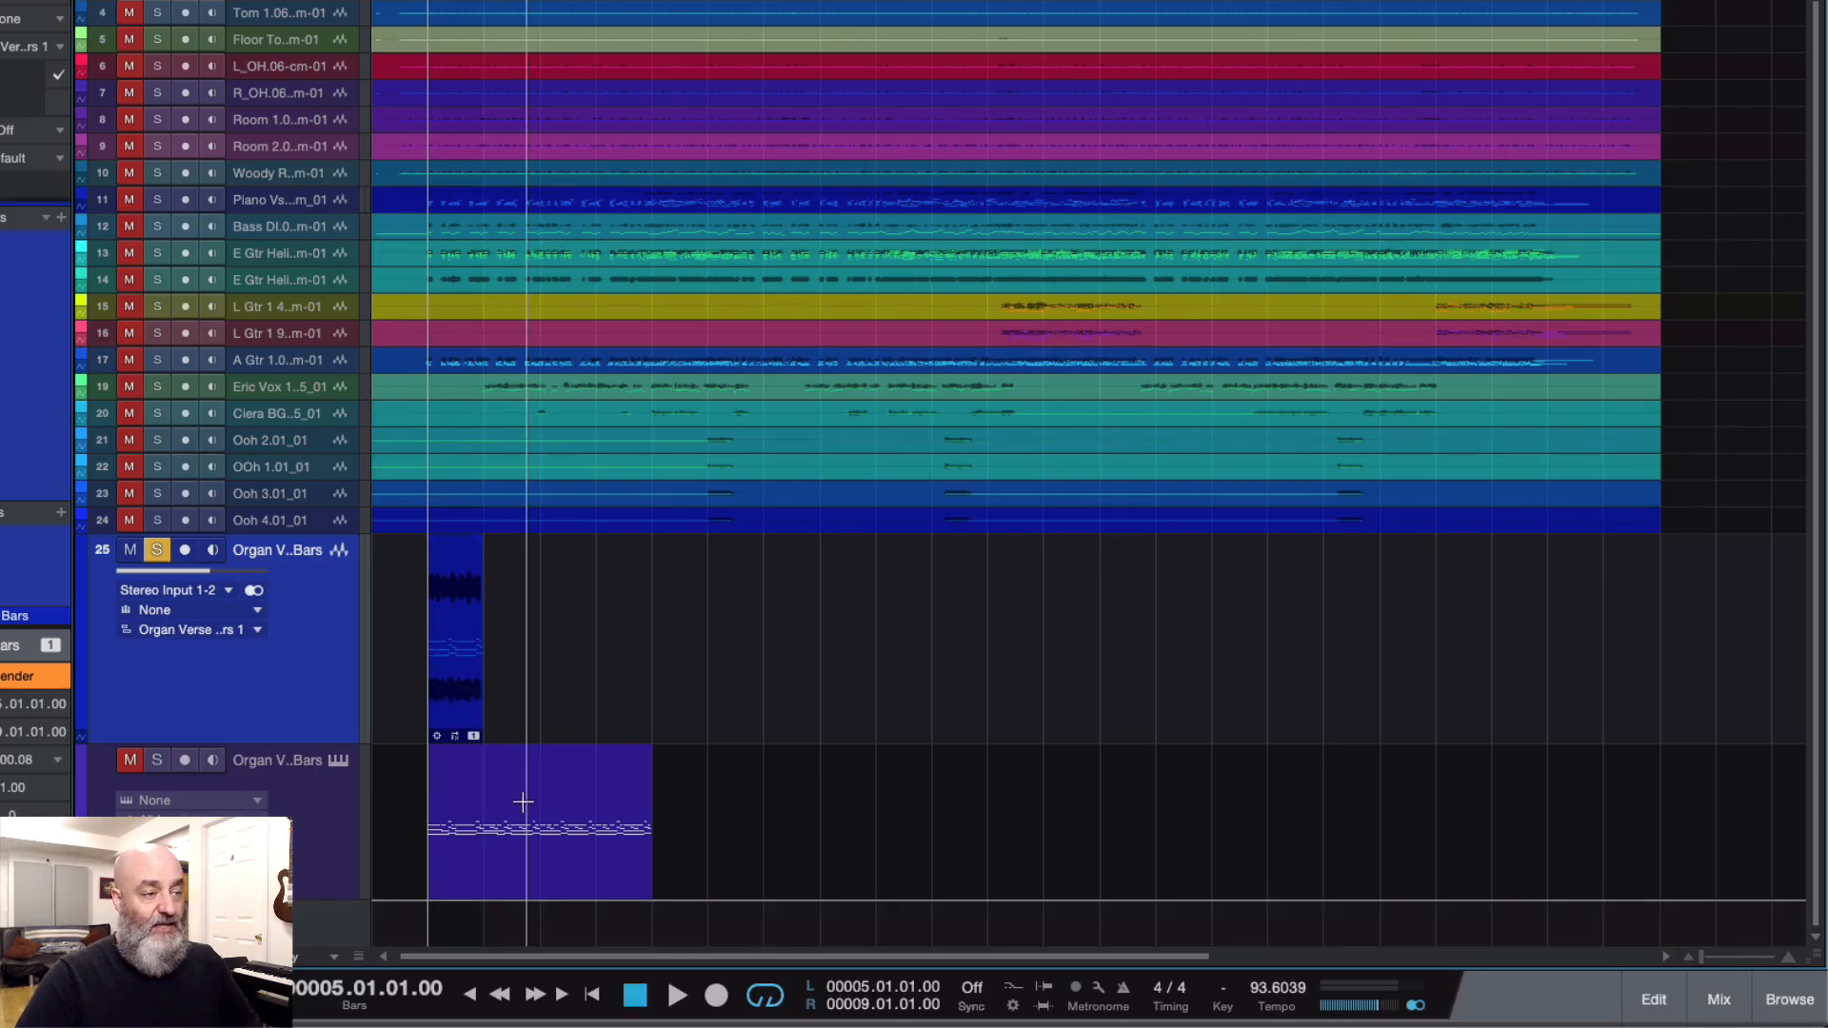
Step: Duplicate the 16-bar organ instrument part so the copy follows it from bar 21 to bar 37
left_click(530, 801)
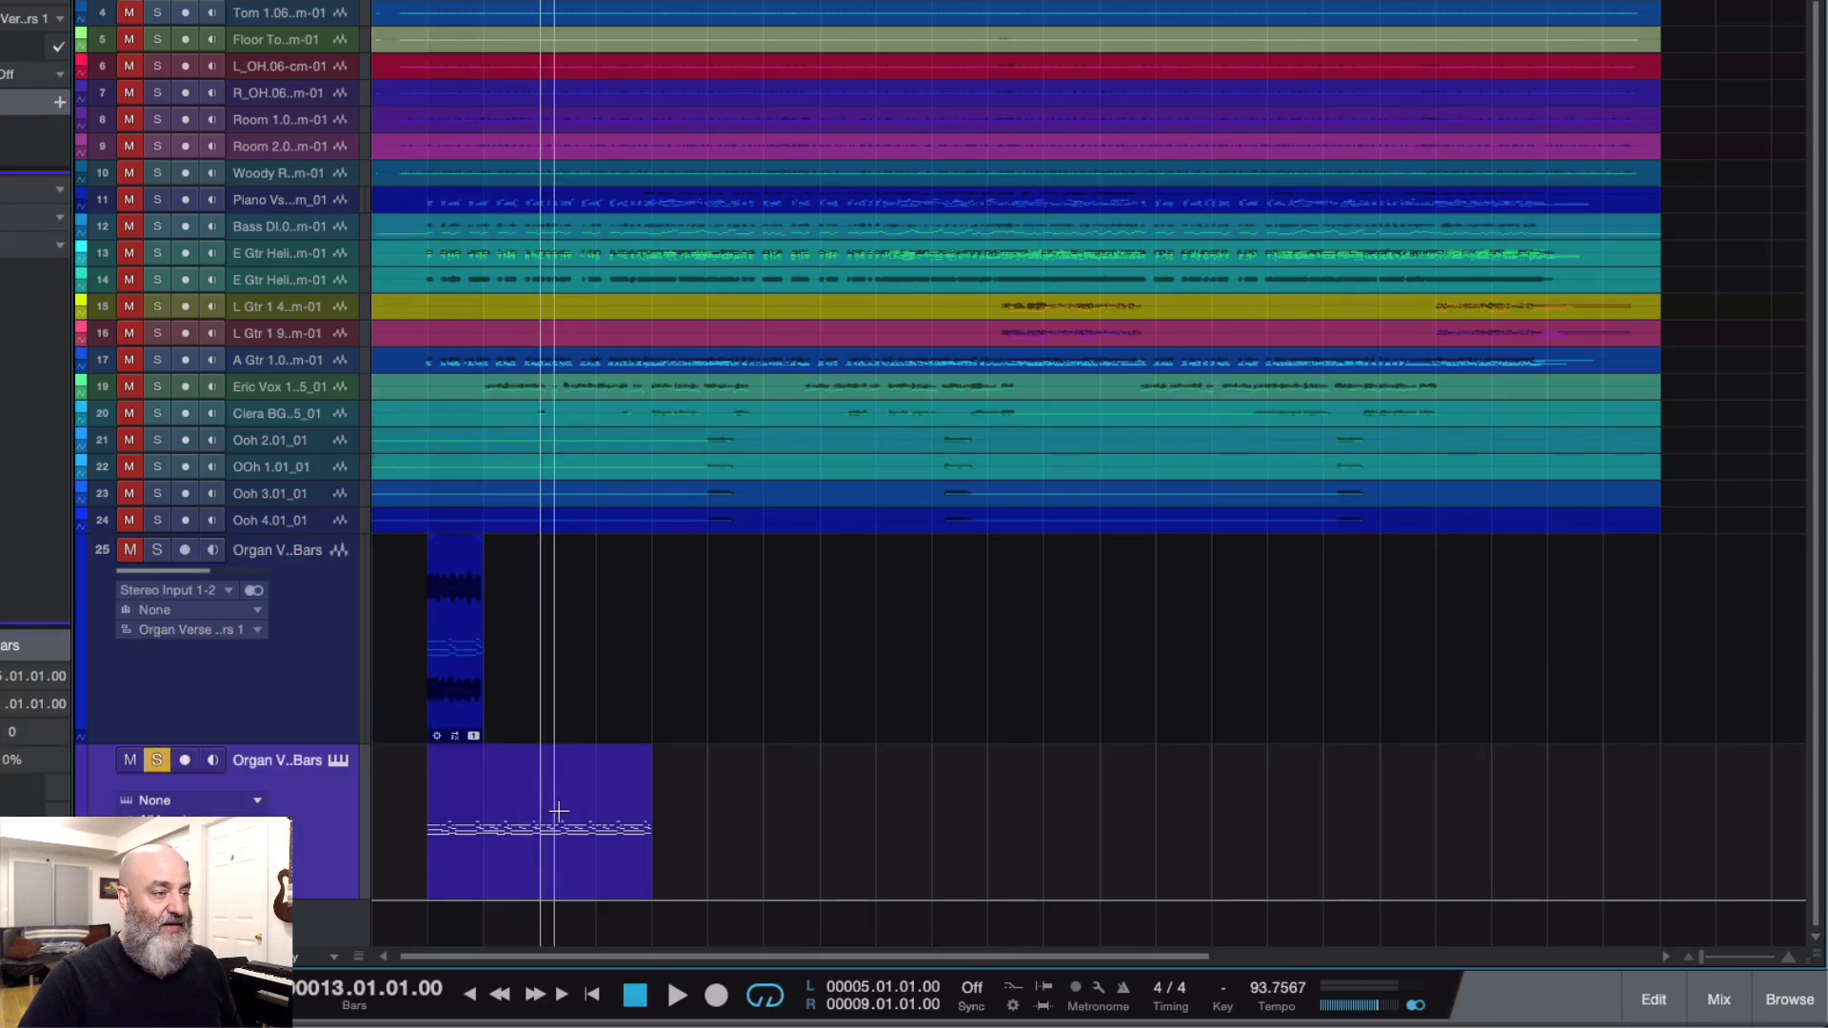
left_click(556, 853)
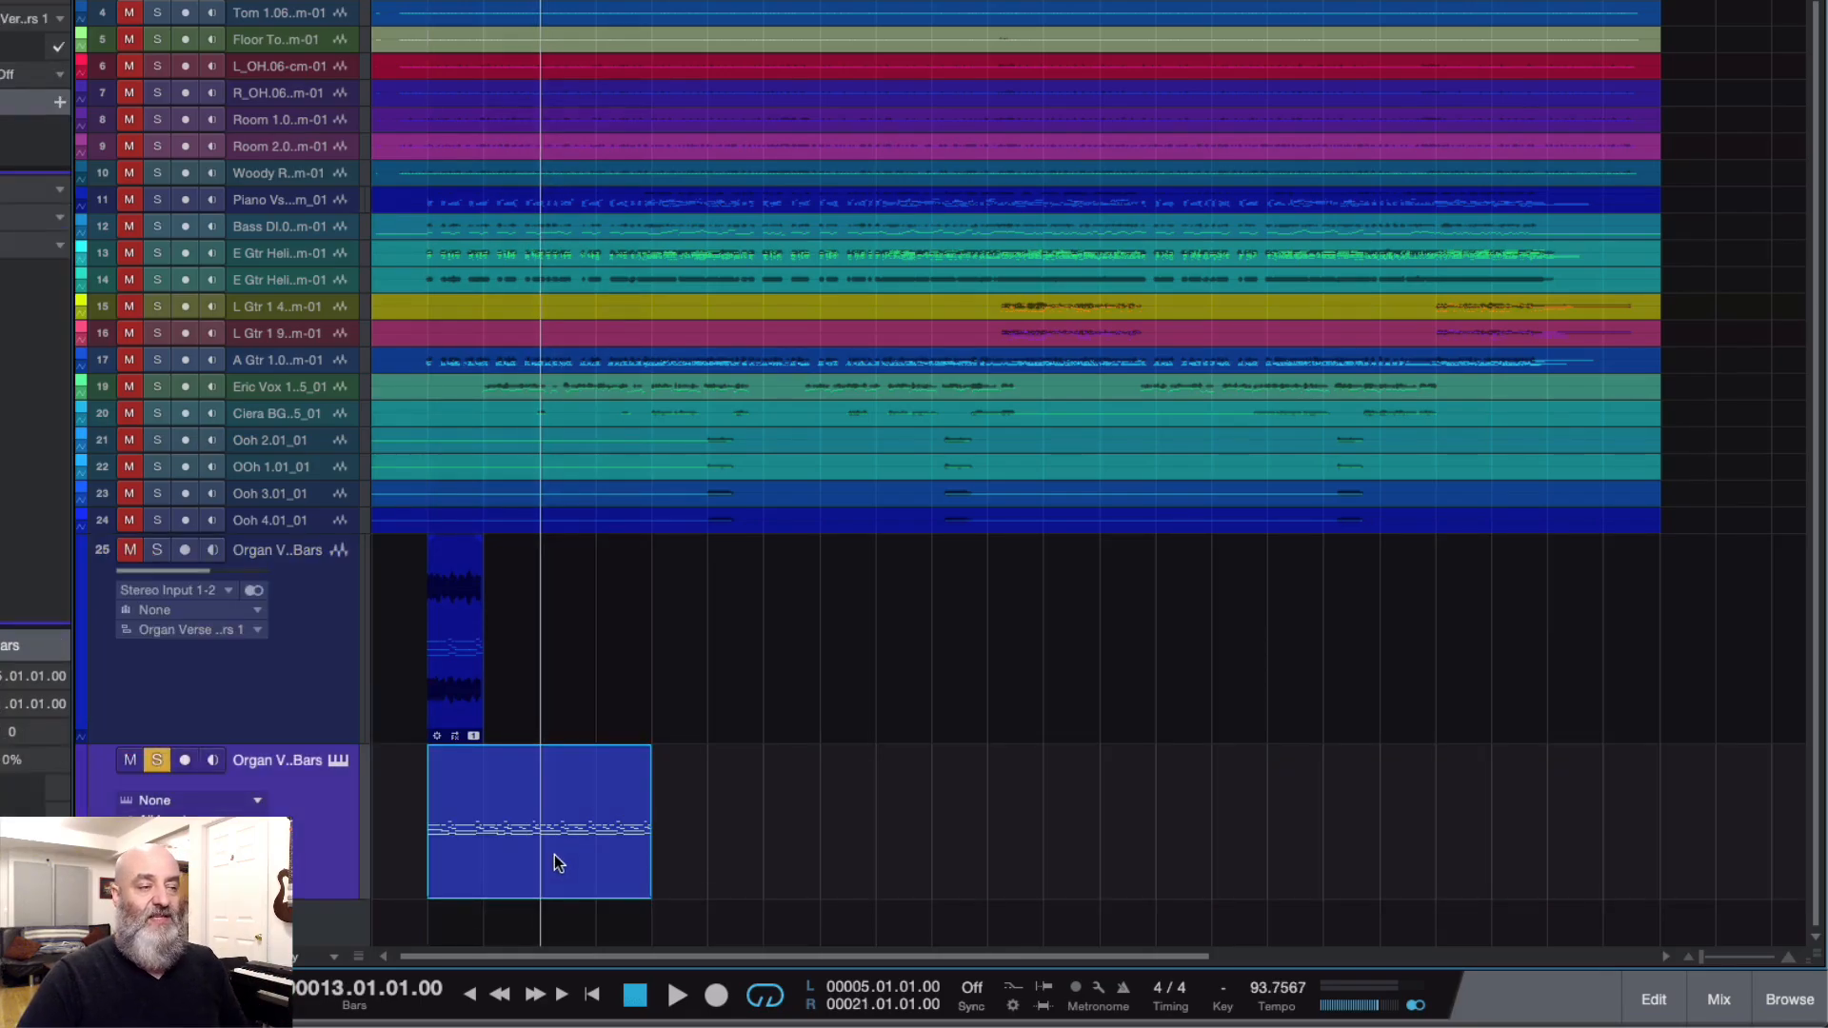
right_click(557, 862)
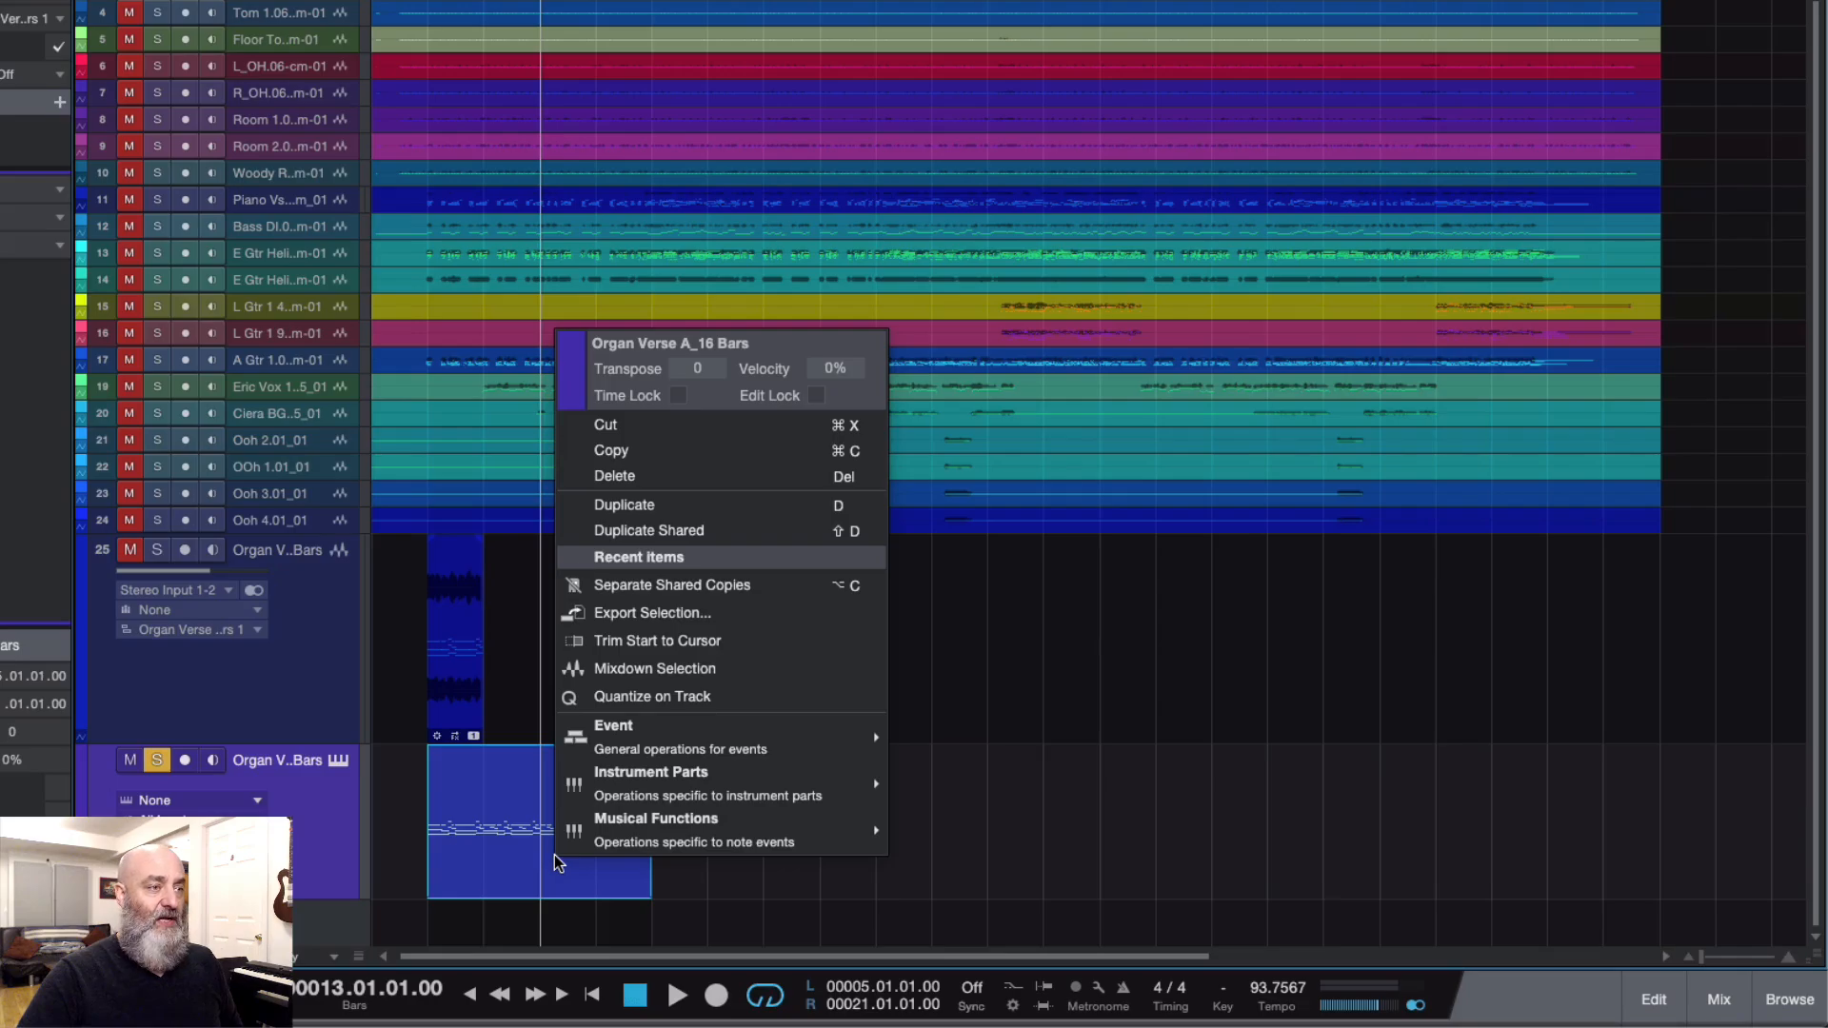
left_click(679, 509)
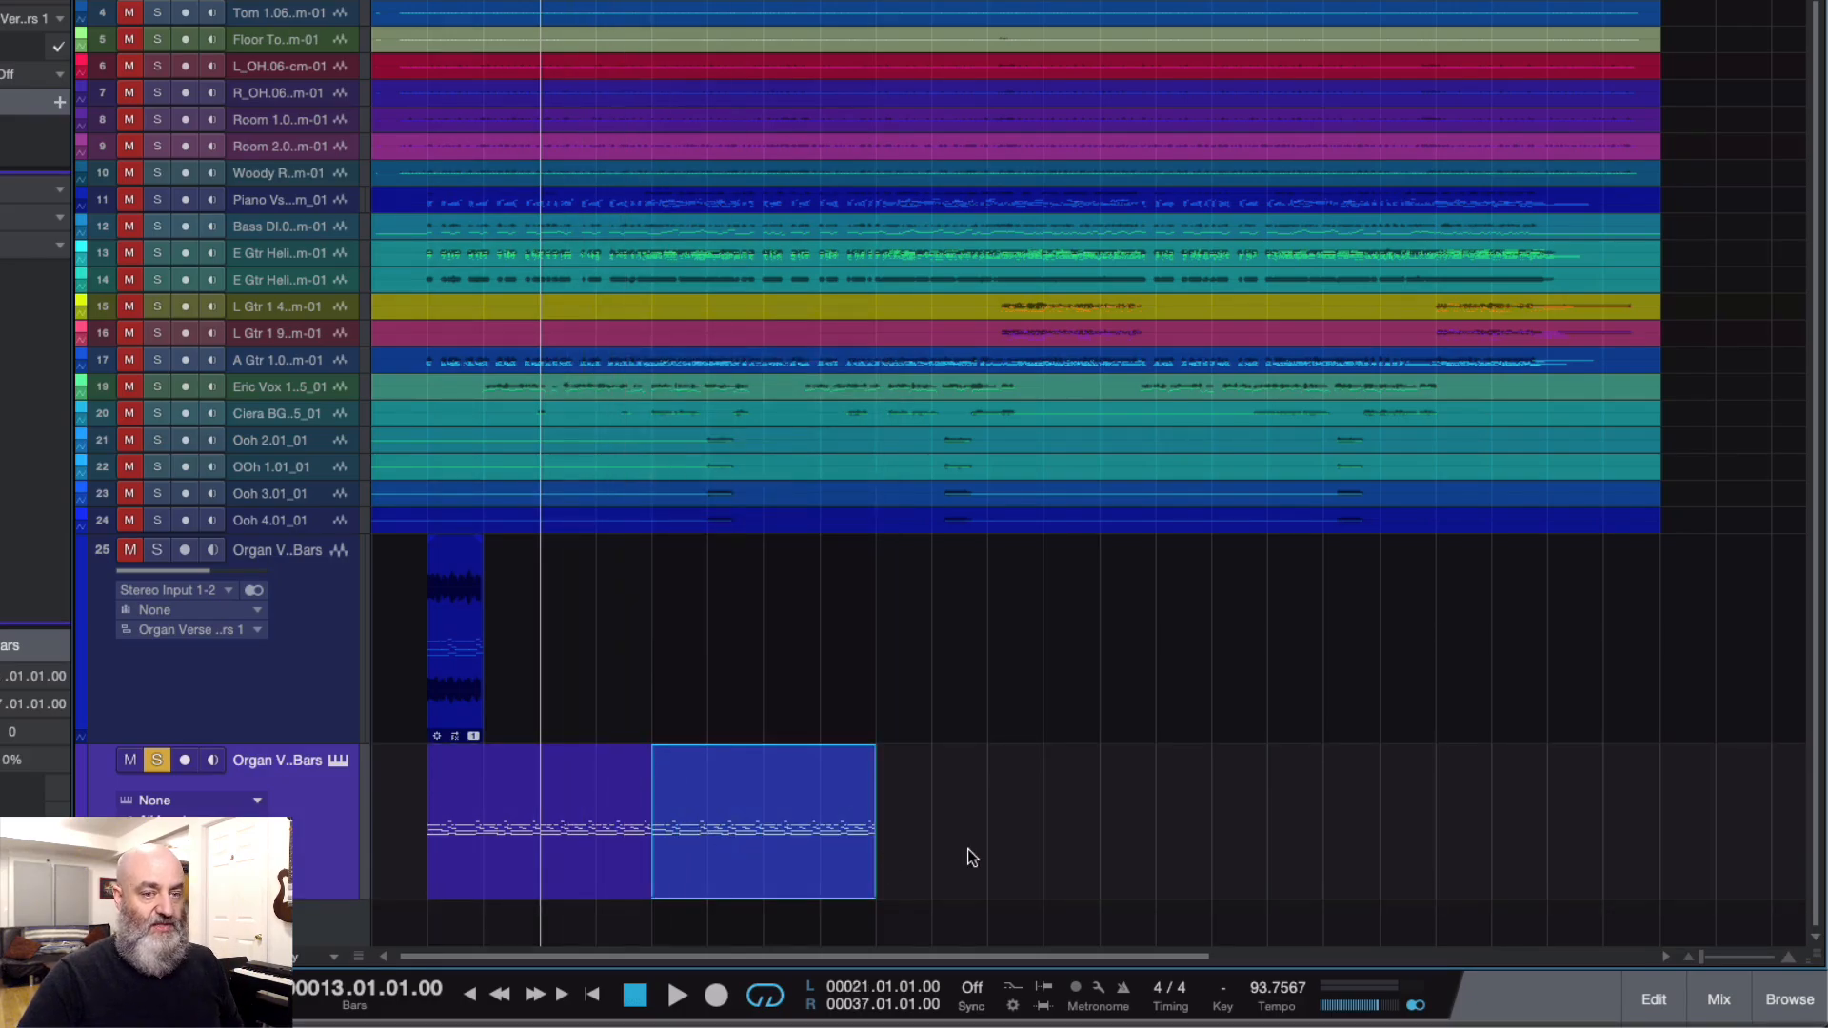
Step: In the note editor, raise the A2 notes near bars 27 and 11 to A#2, and undo both moves
left_click(1654, 999)
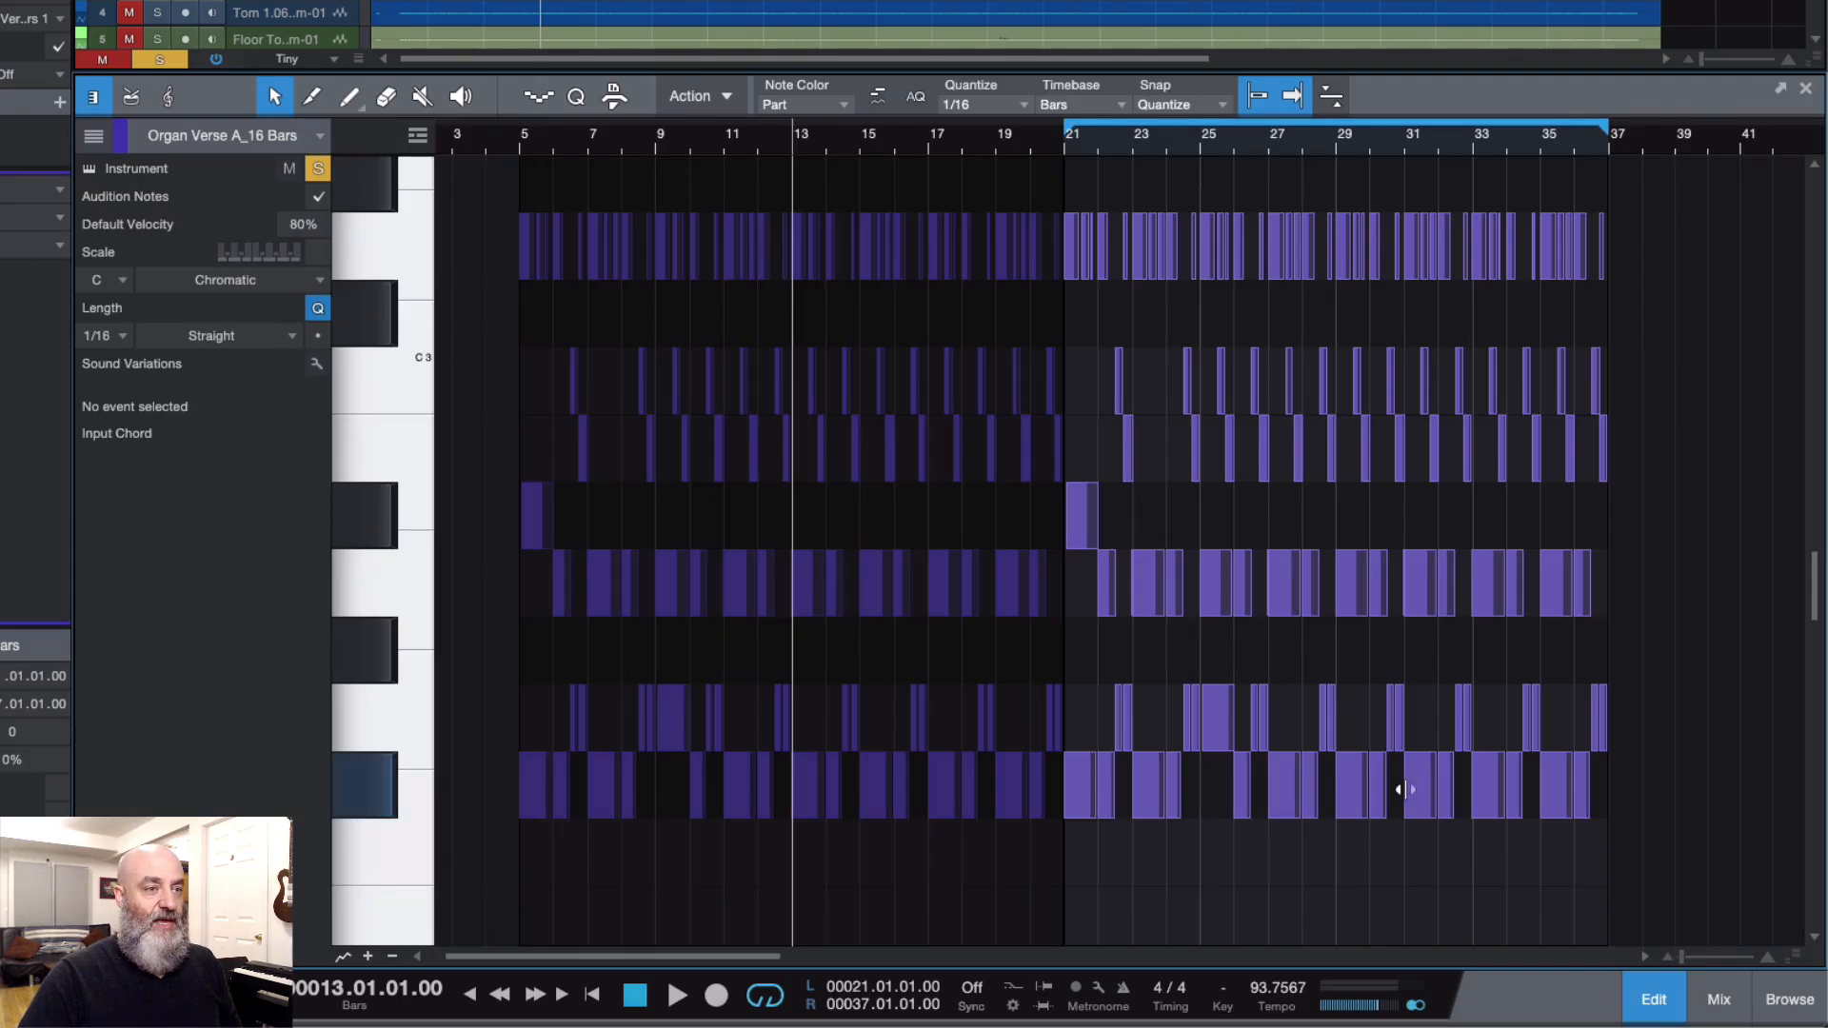
left_click(1281, 595)
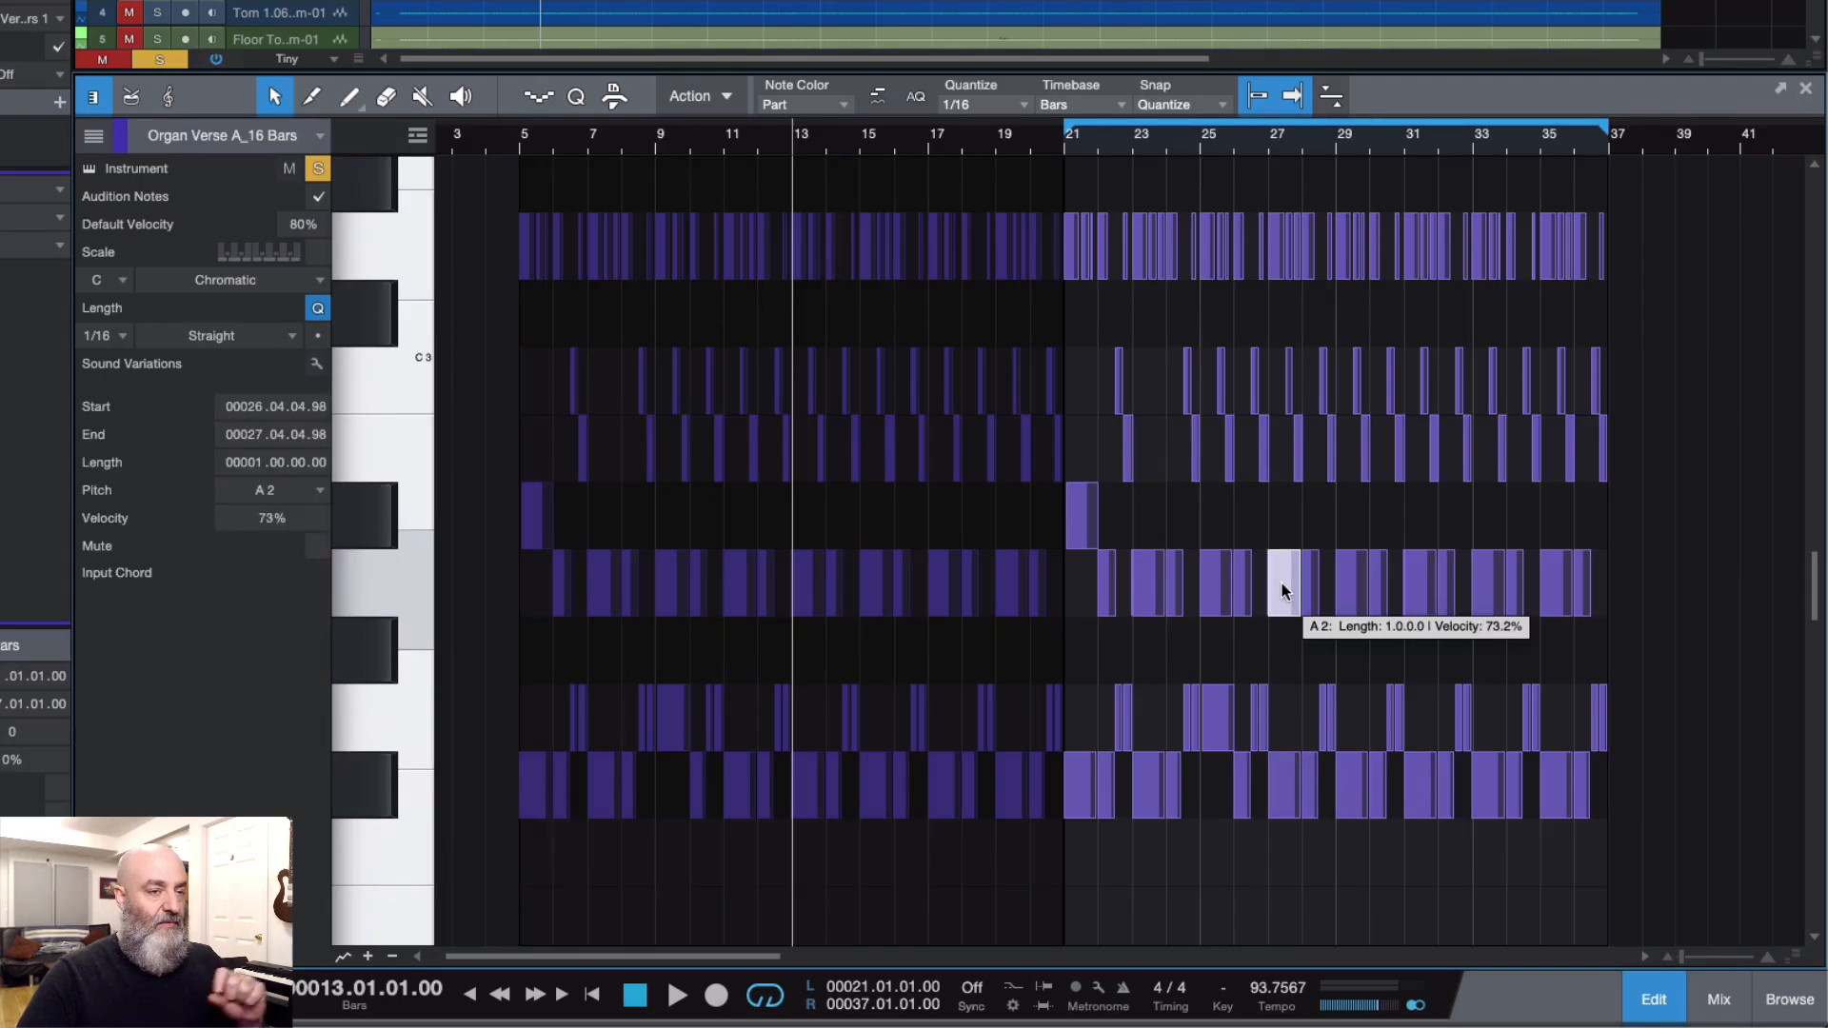
left_click_drag(1283, 590, 1285, 515)
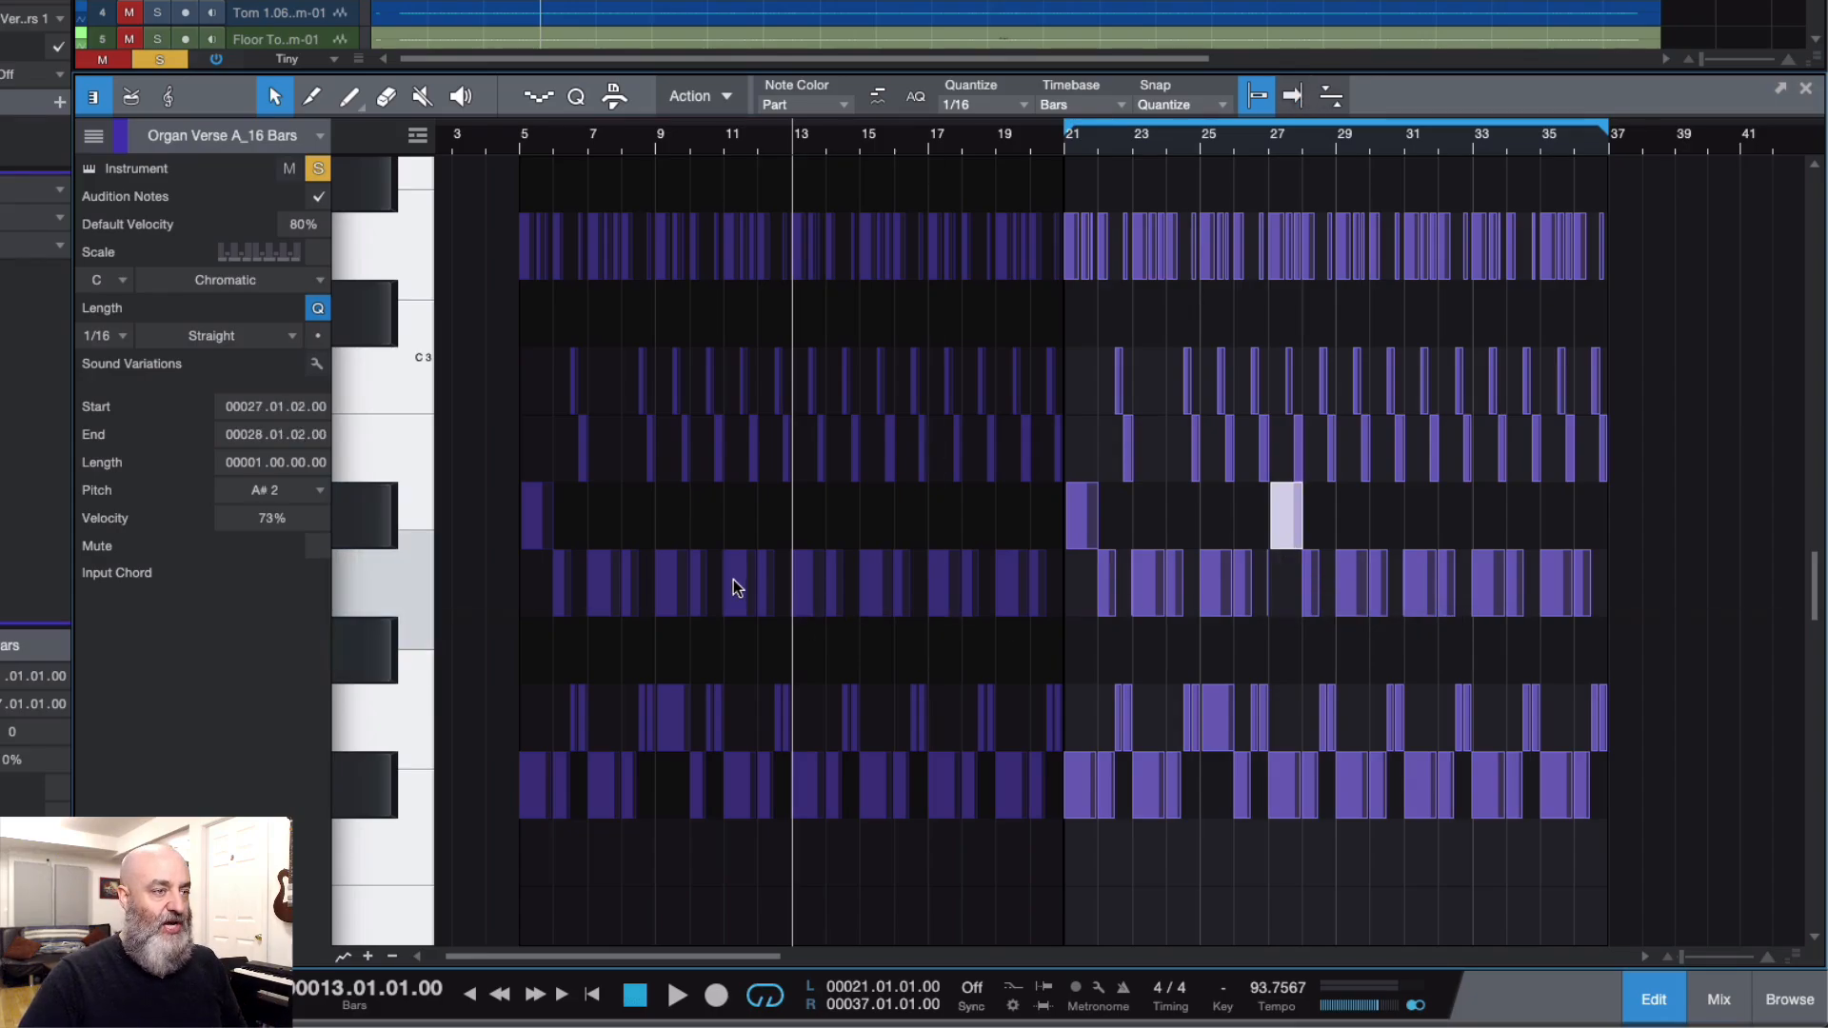
left_click_drag(739, 583, 741, 514)
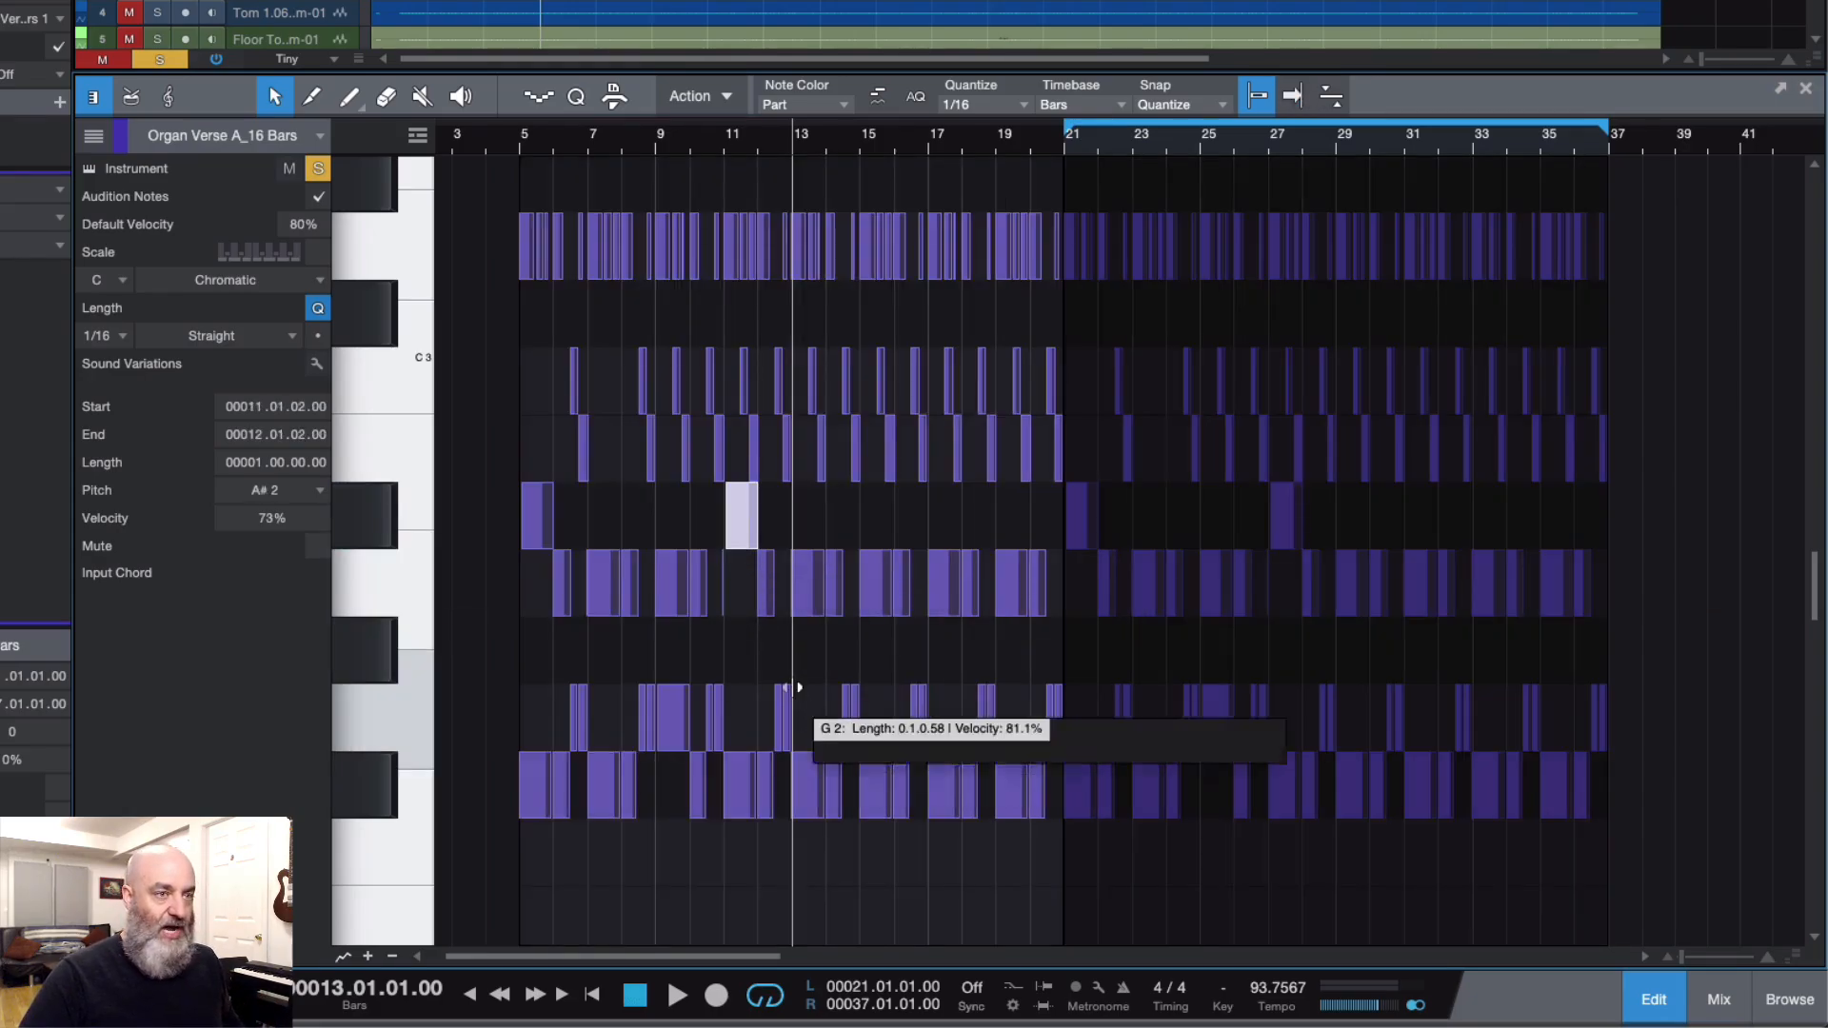
key("ctrl+z")
key("ctrl+z")
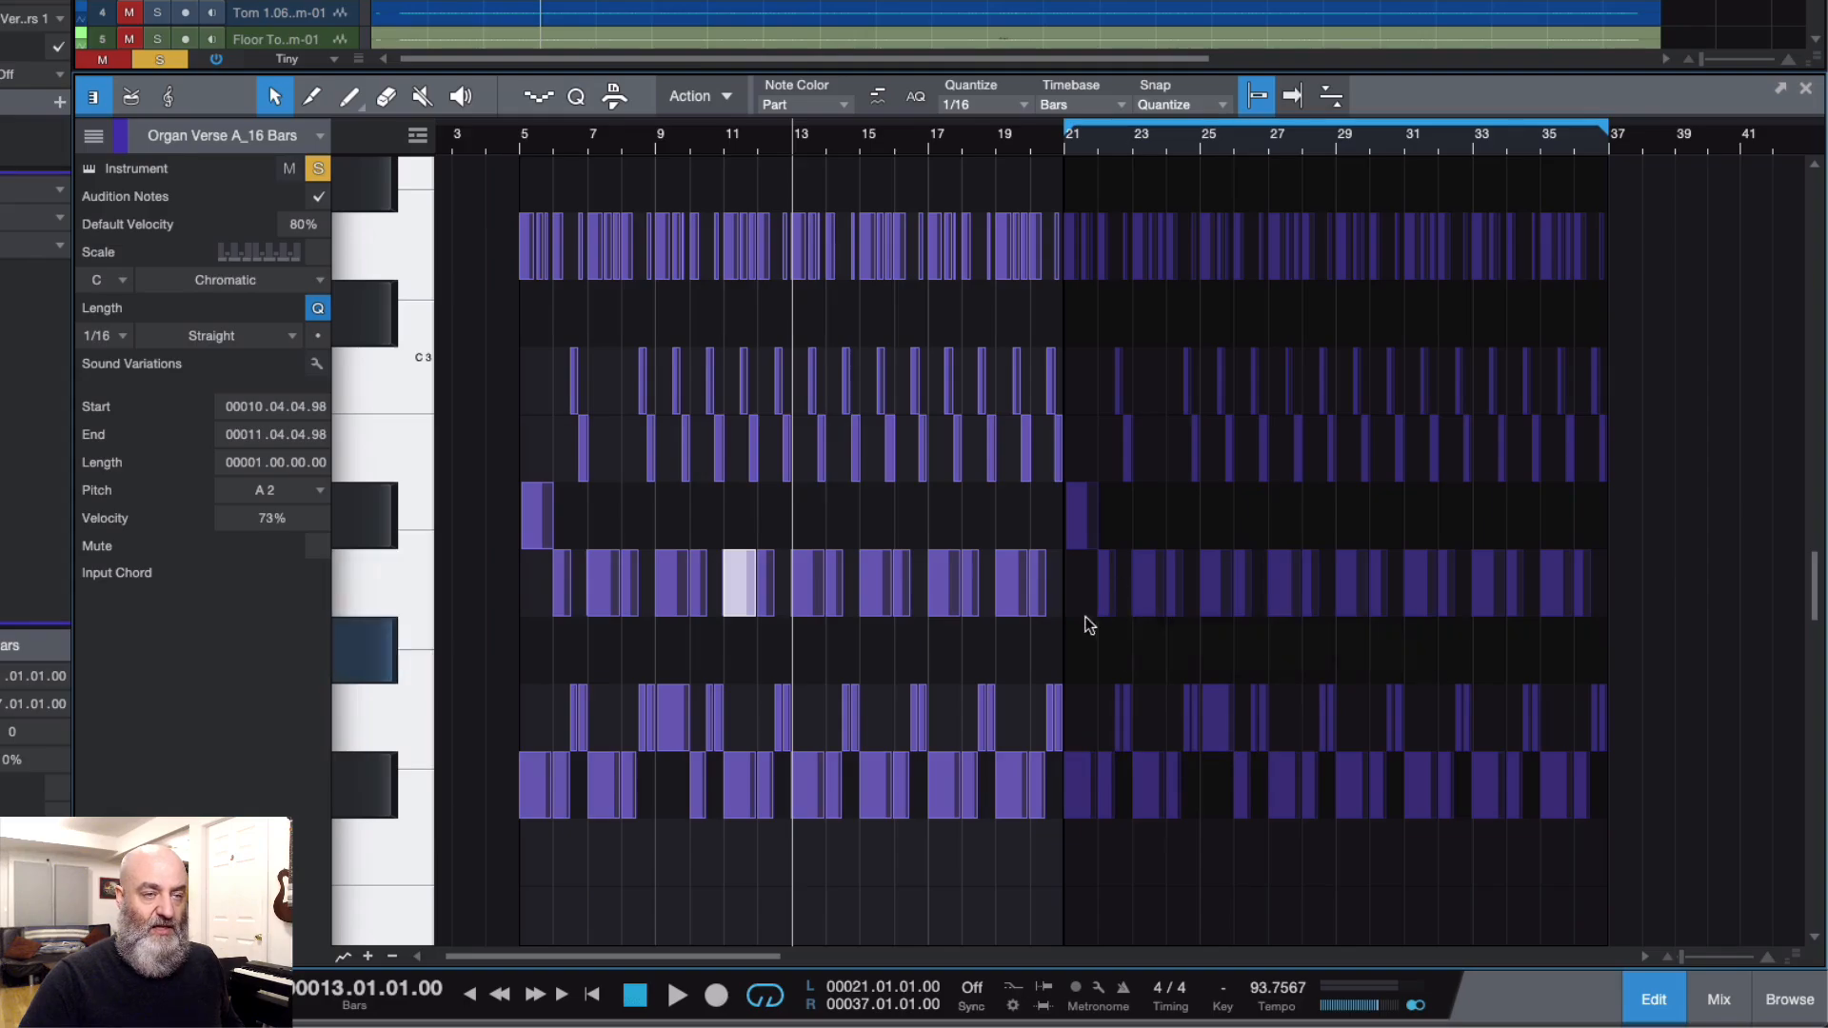
Step: Undo the organ part's plain duplicate and create a shared duplicate of it in bars 21 to 37
left_click(1651, 996)
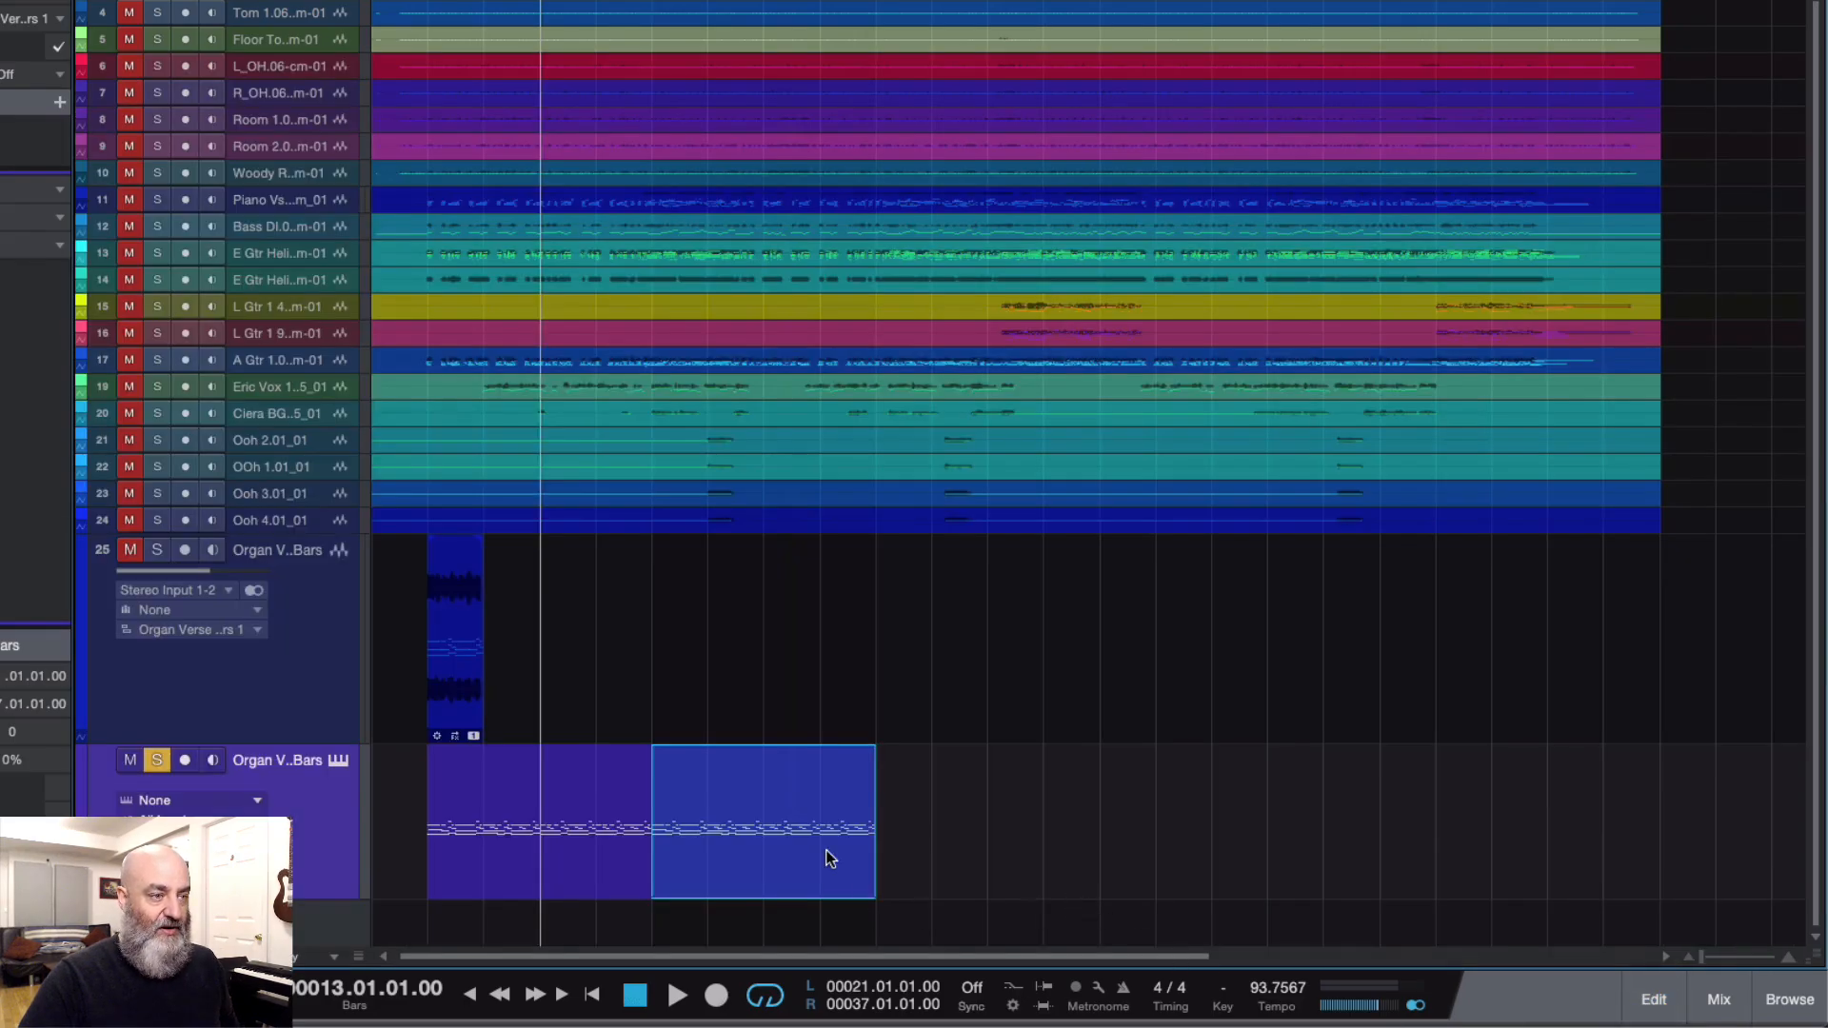
key("ctrl+z")
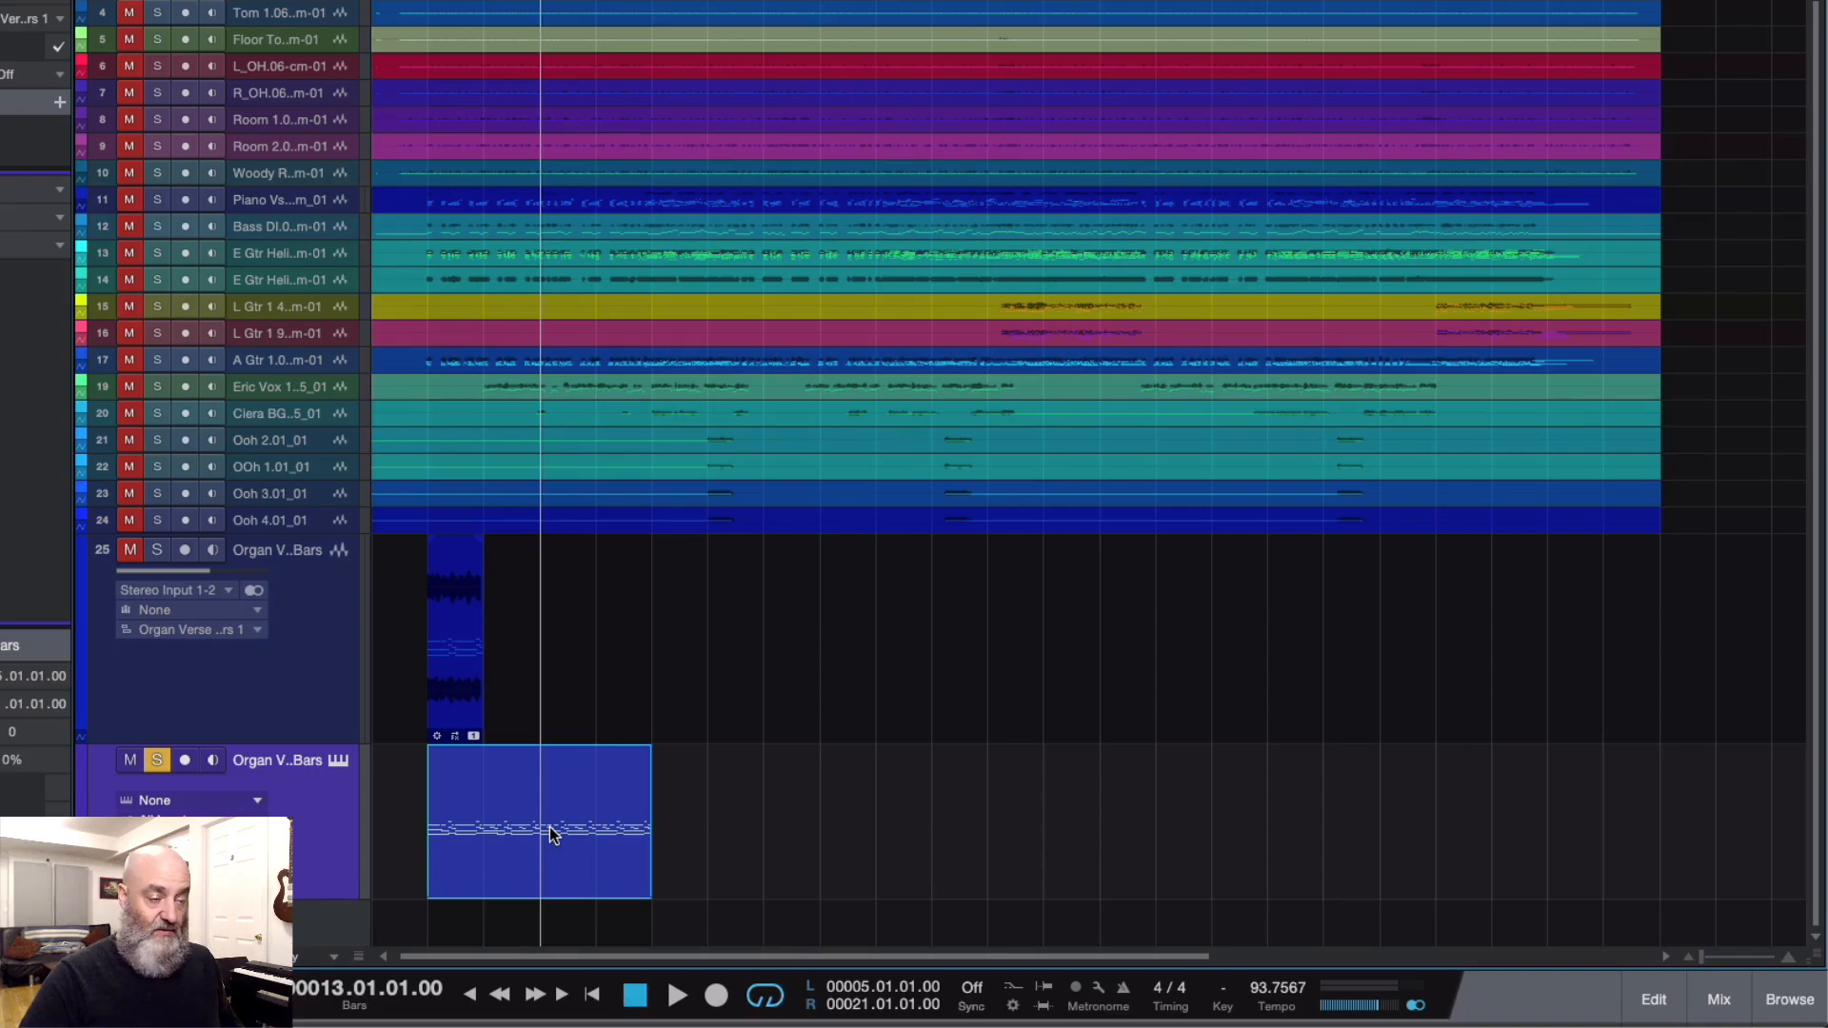
key("d")
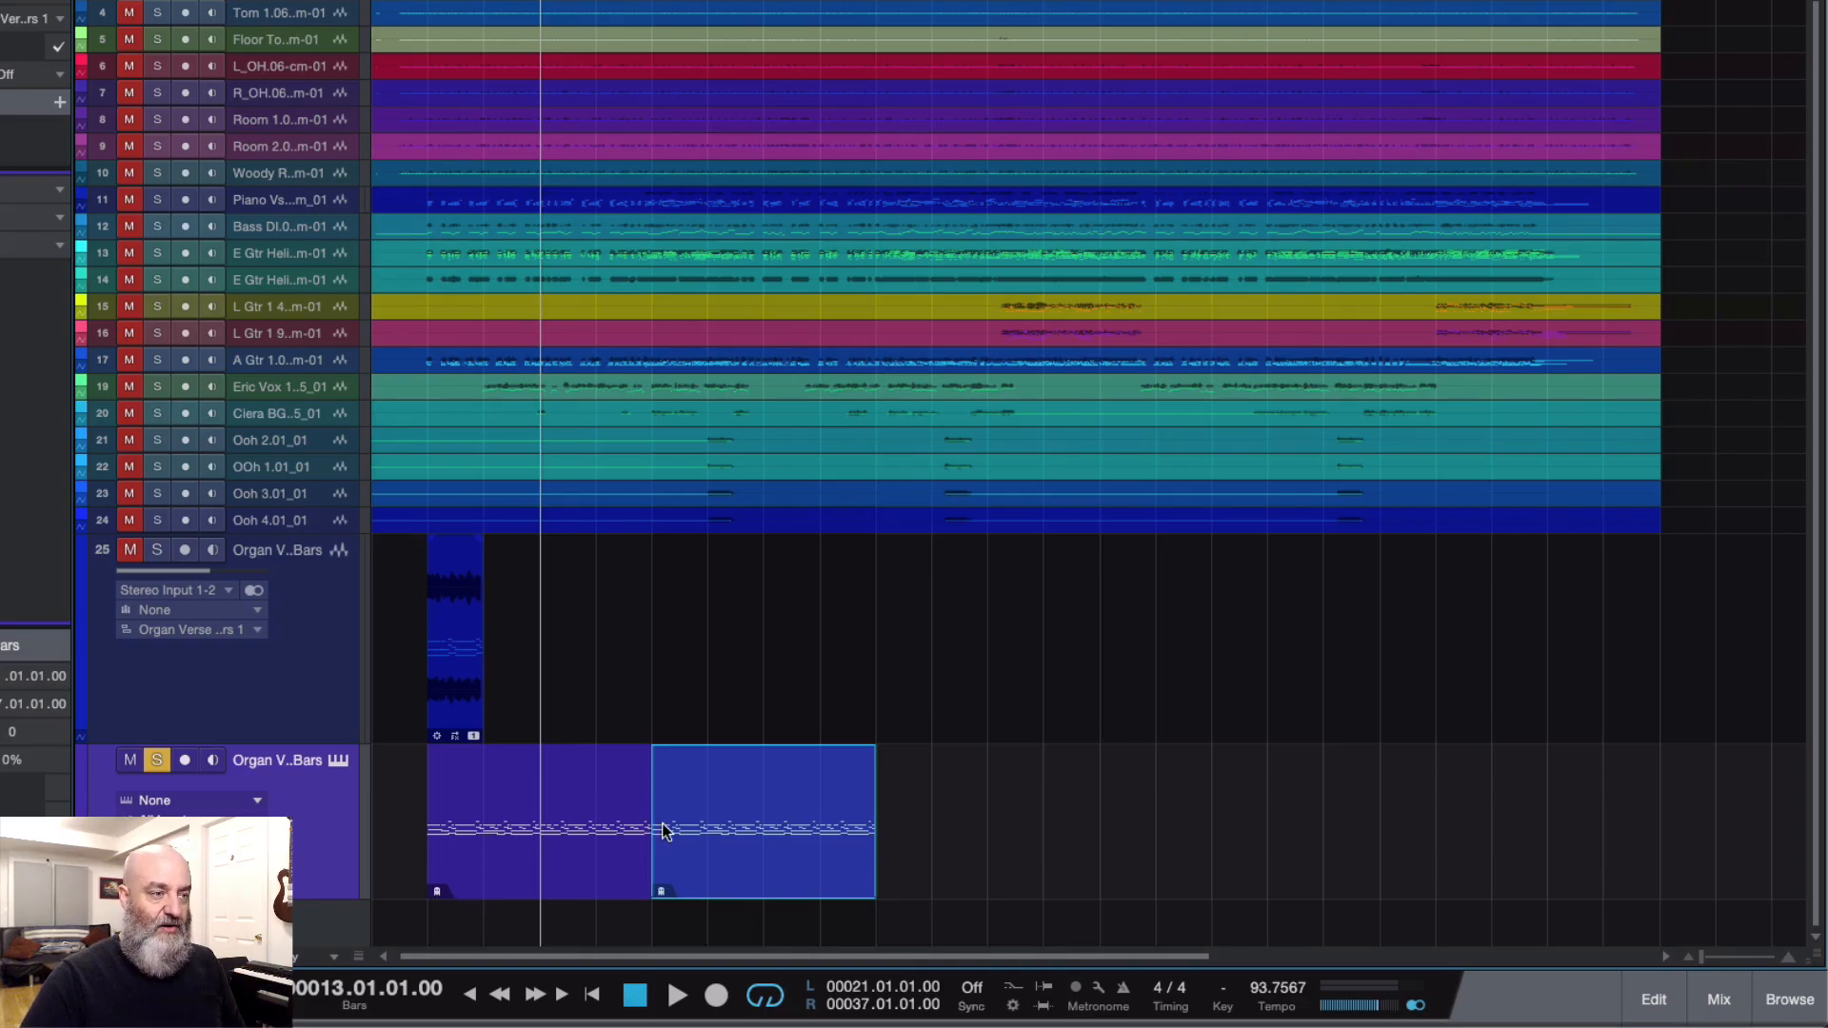
Step: In the shared copy, raise the bar 25 G2 note to G#2, try the bar 21 A#2 note at B2, and undo that last move
left_click(1659, 995)
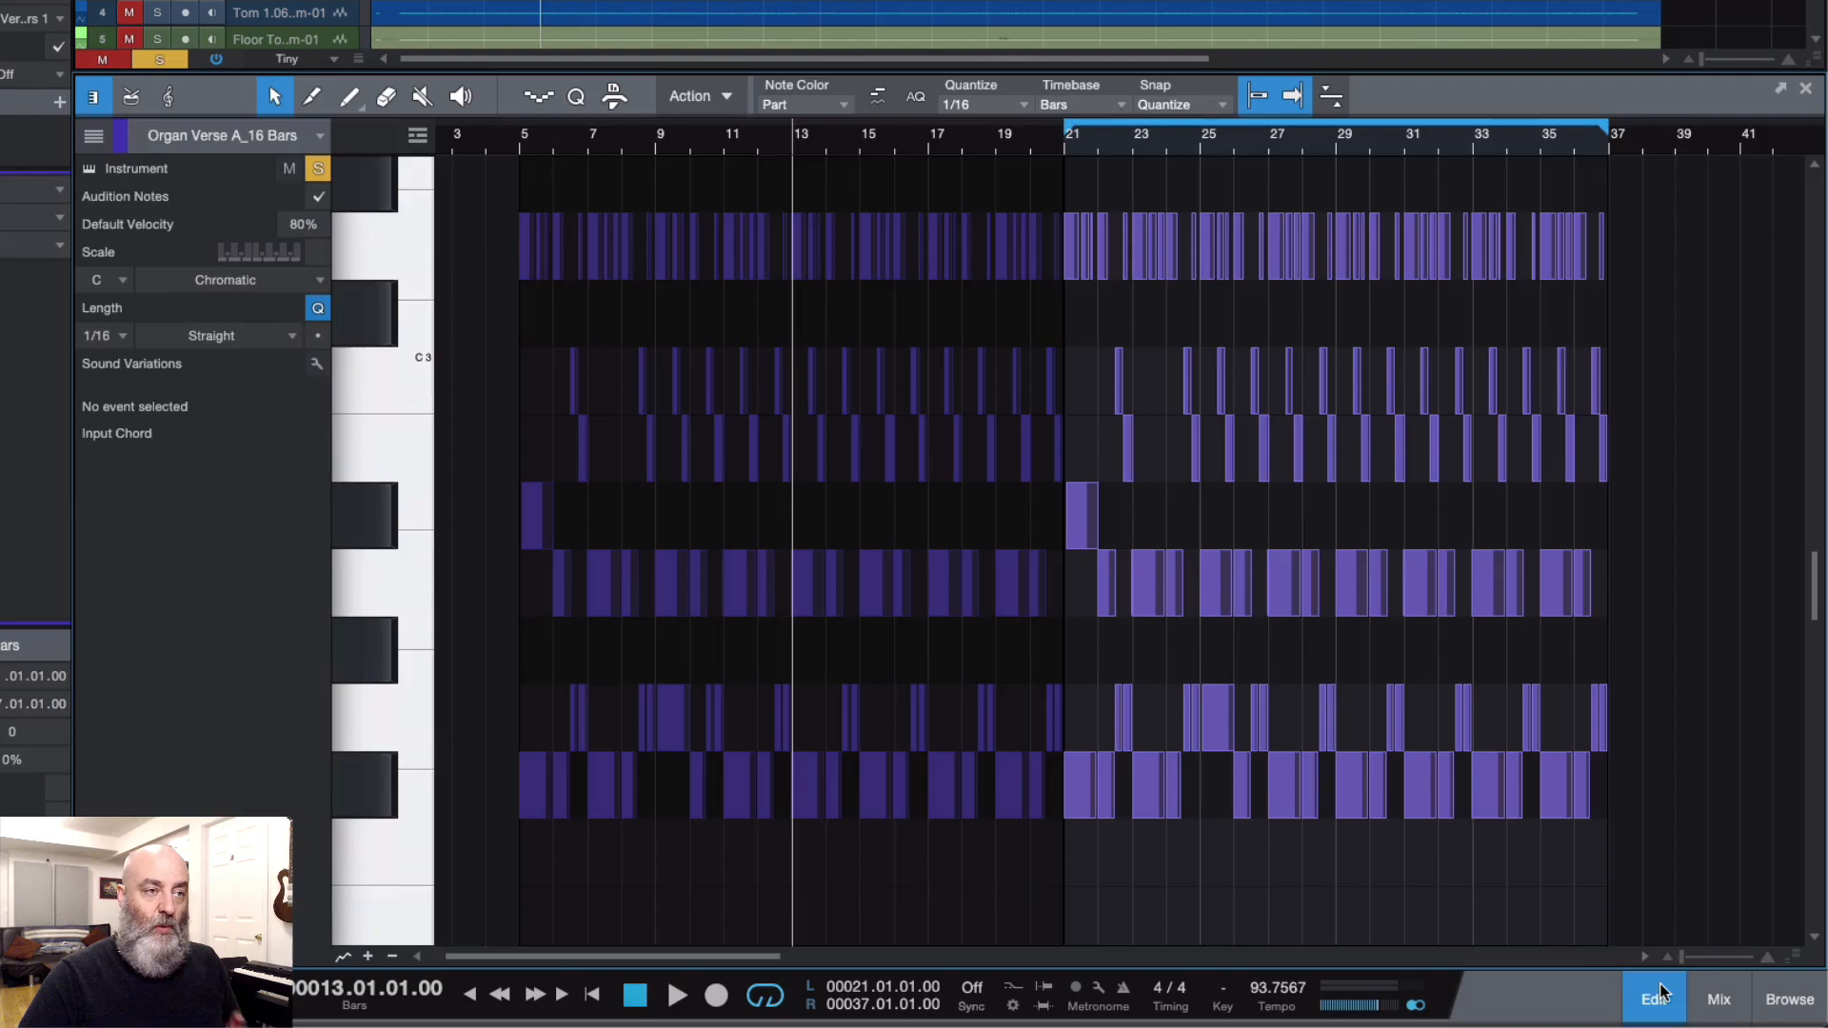
left_click(1211, 719)
left_click_drag(1211, 719, 1224, 677)
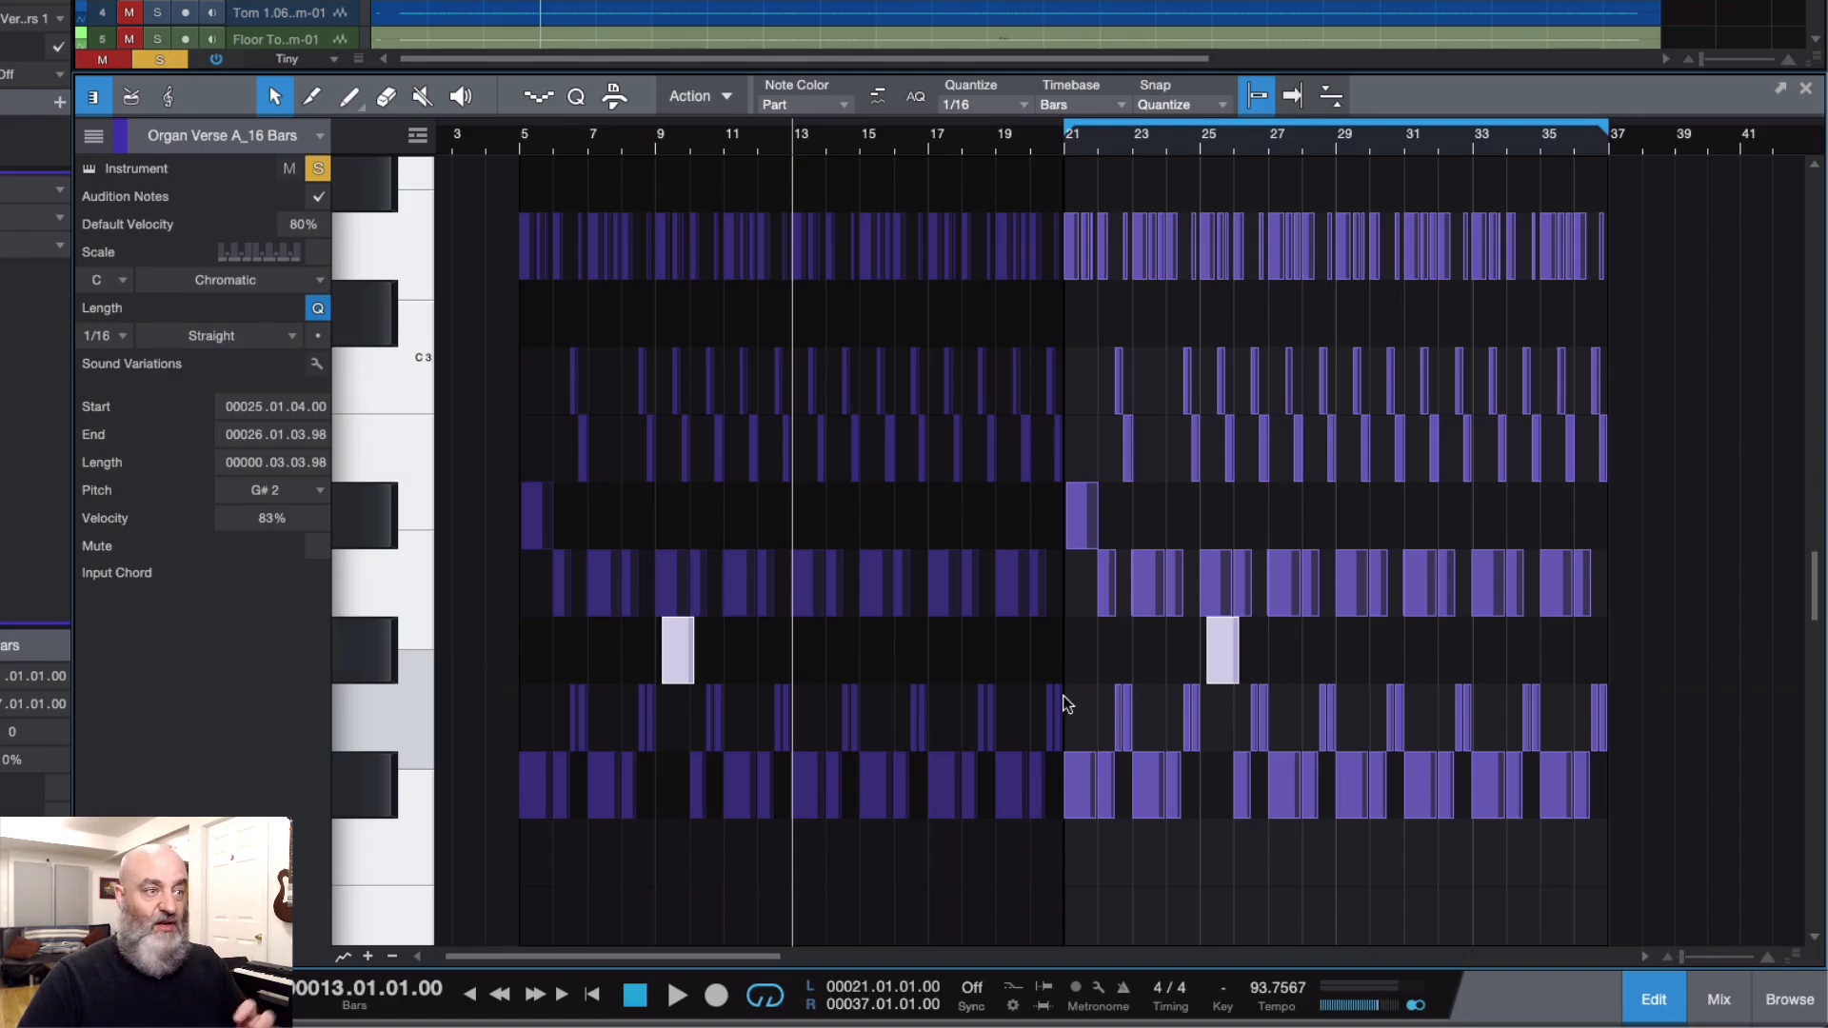
left_click_drag(1074, 519, 1080, 485)
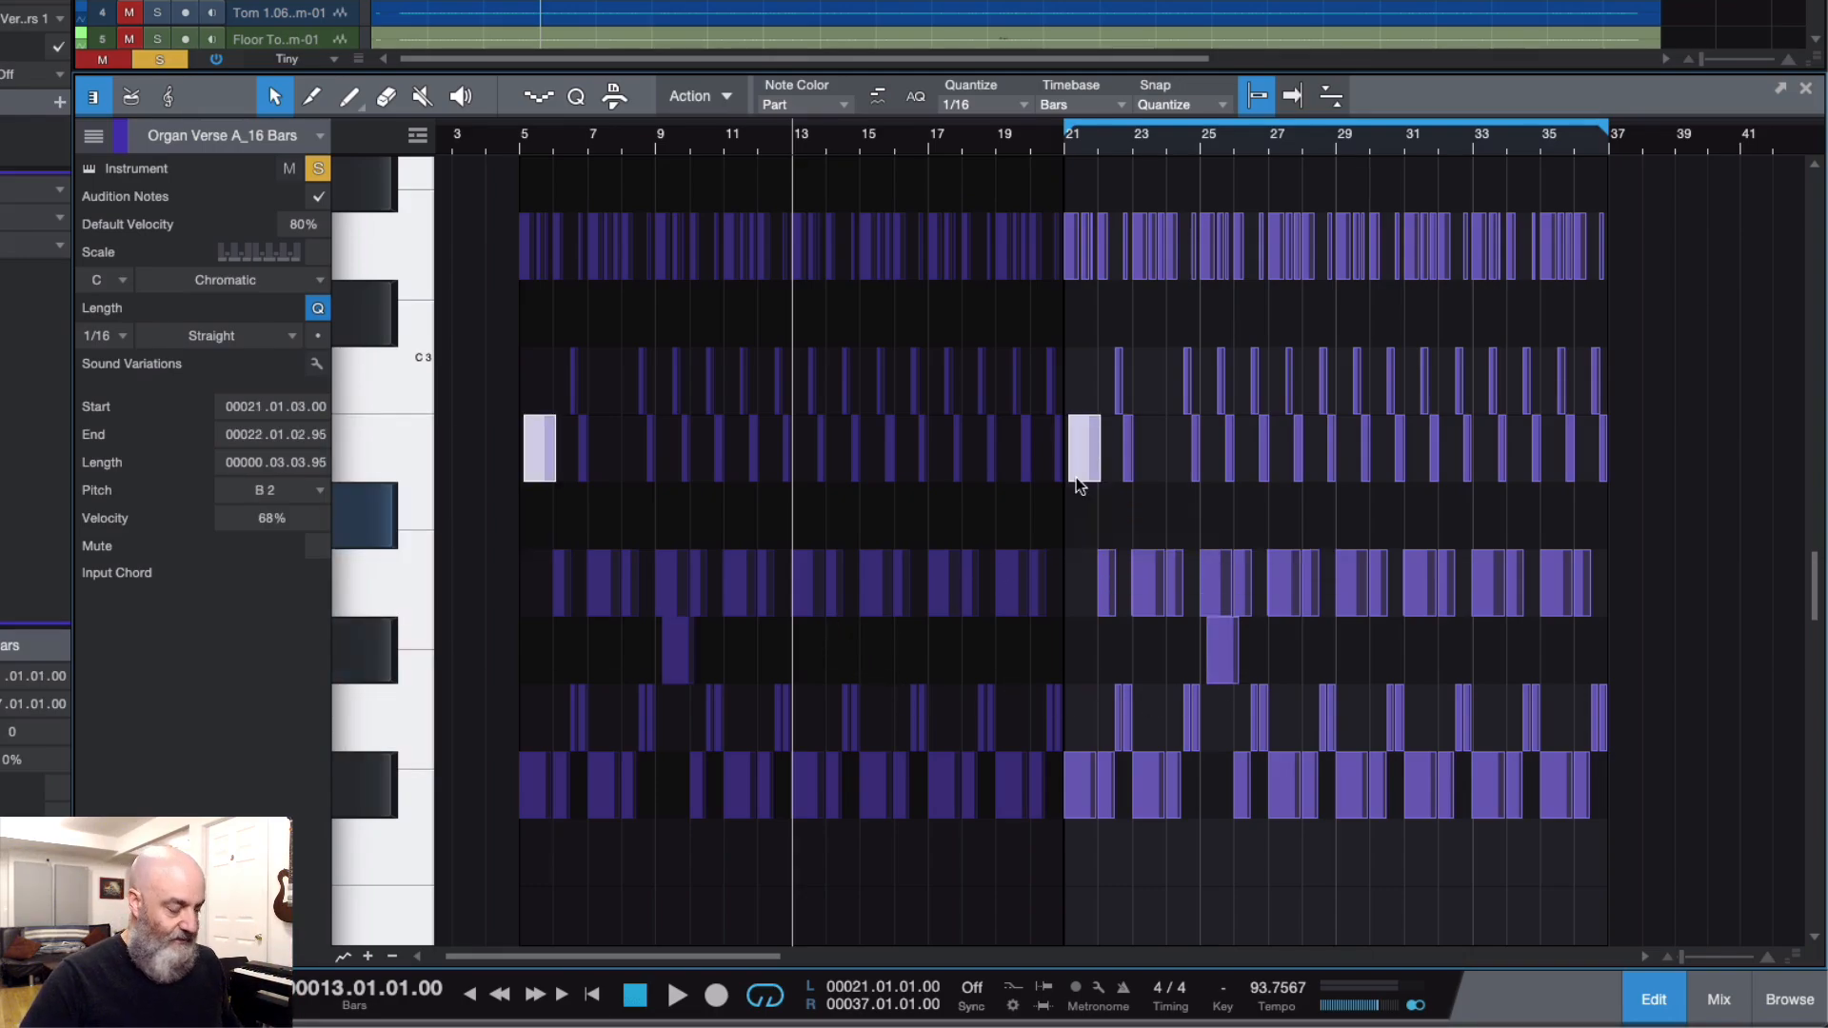
key("ctrl+z")
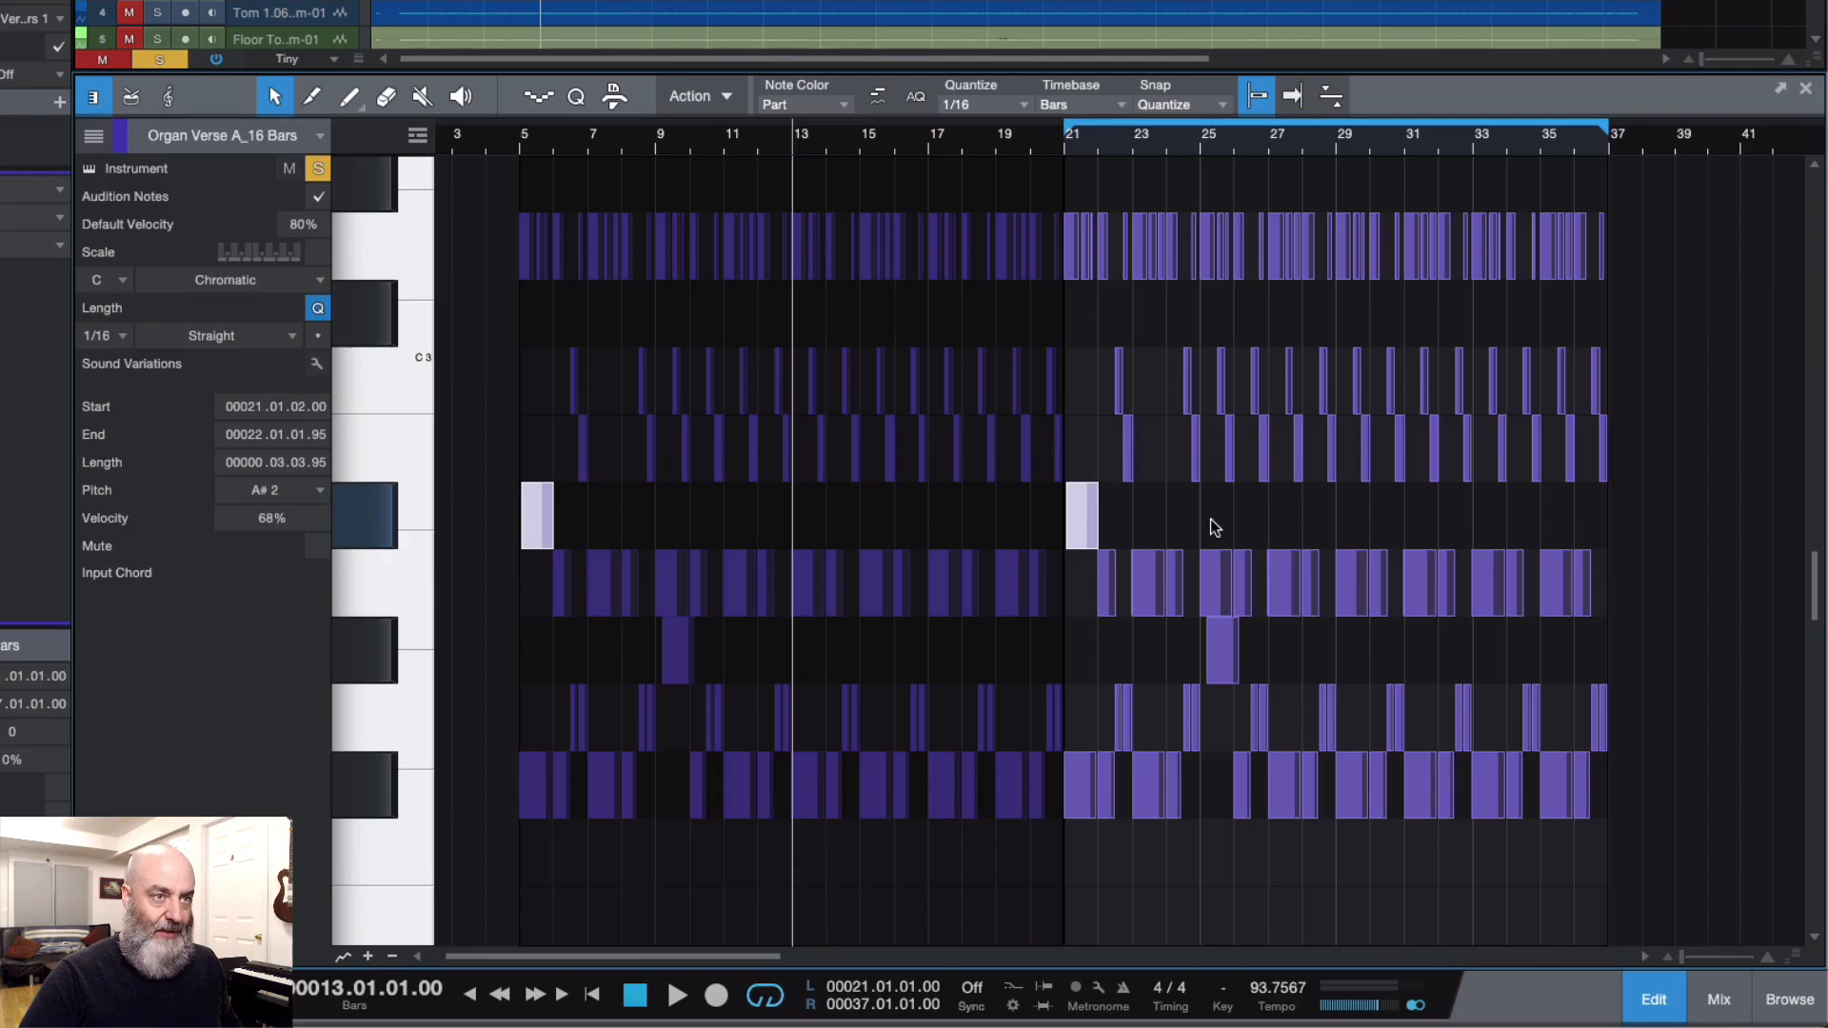
Step: Close the note editor and remove the shared copy of the organ part in bars 21 to 37
left_click(1806, 88)
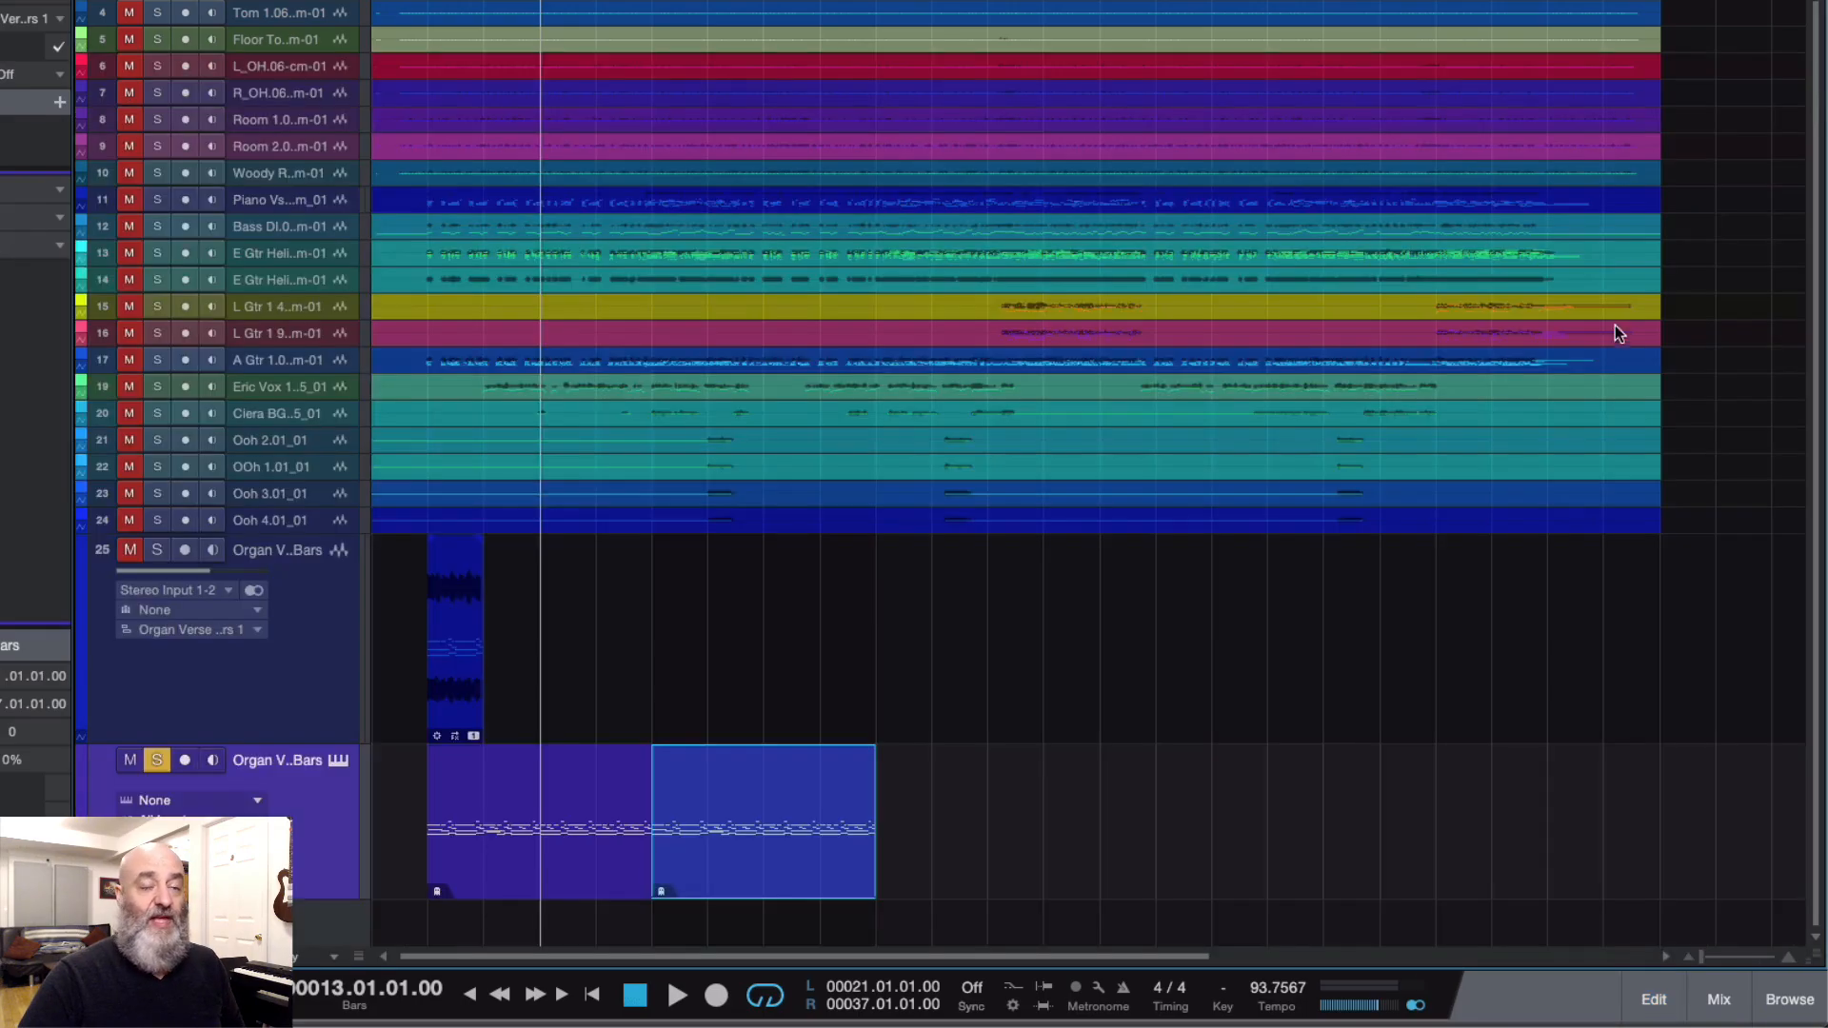
left_click(836, 812)
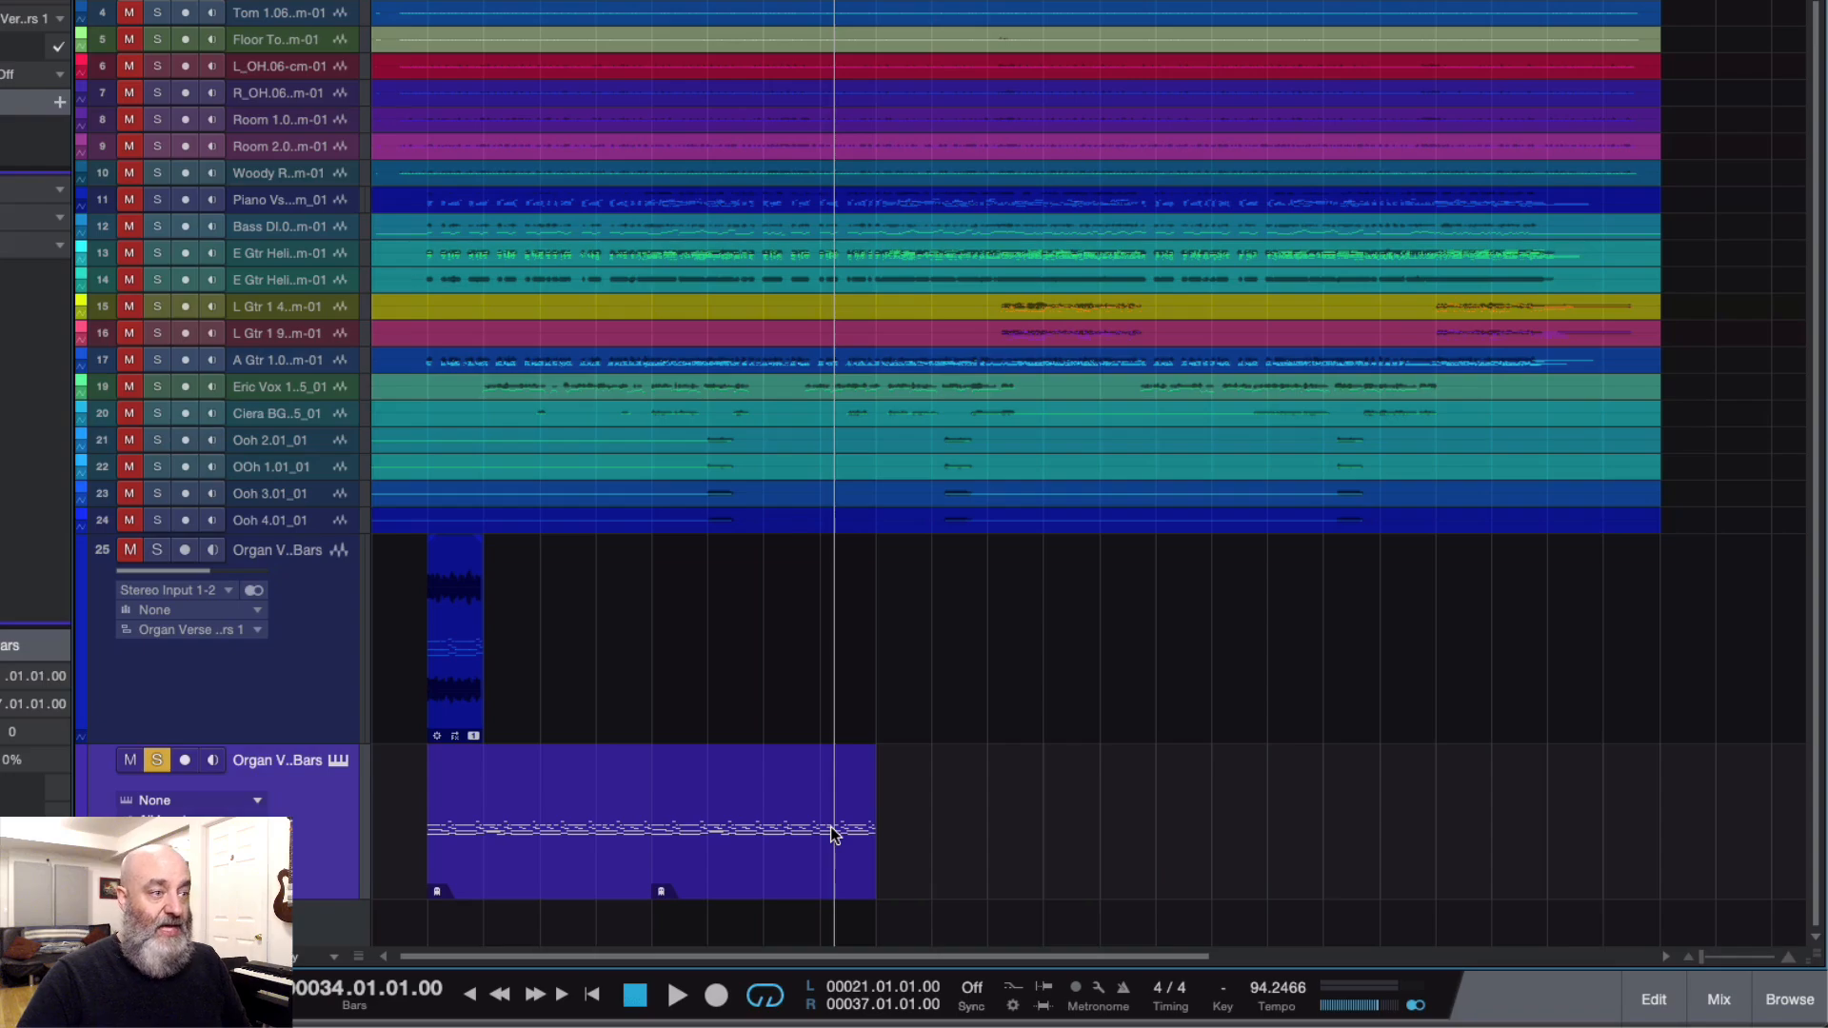
left_click(824, 828)
key("Delete")
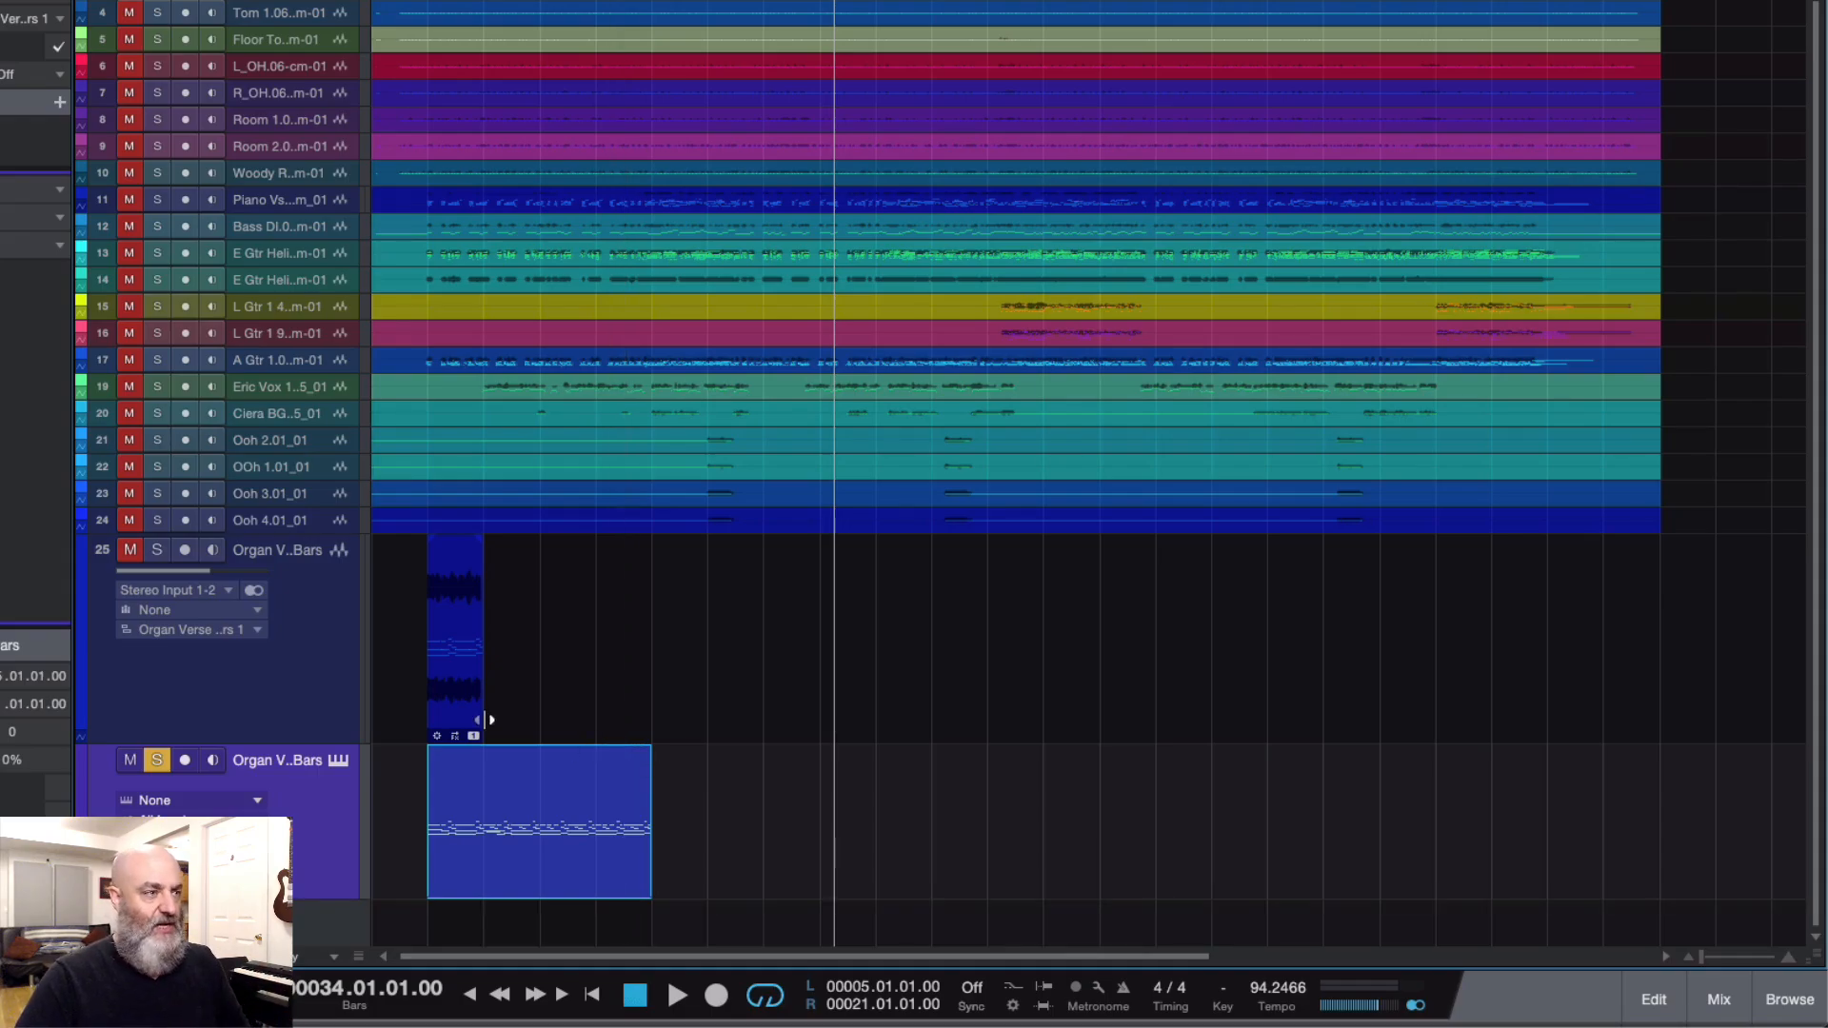
Step: Open the organ audio event in Melodyne, play back its notes in bars 5 to 9, and close the editor
left_click(451, 692)
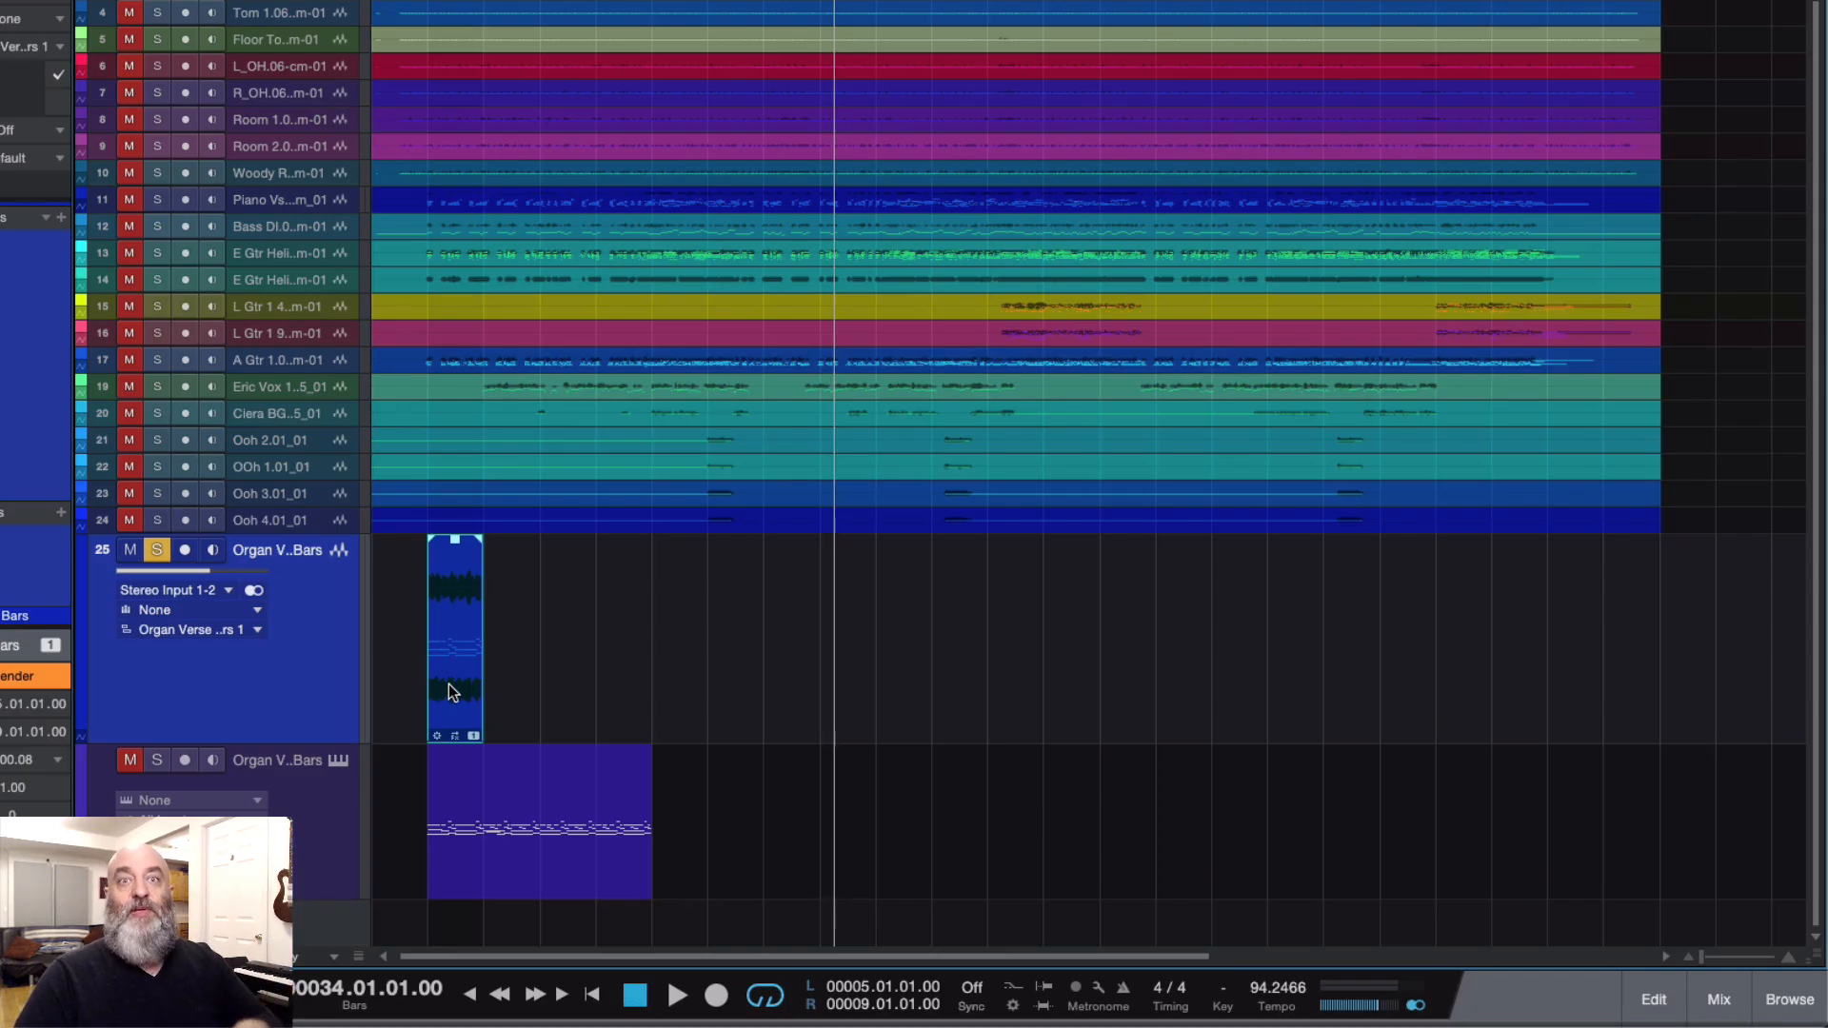
right_click(449, 684)
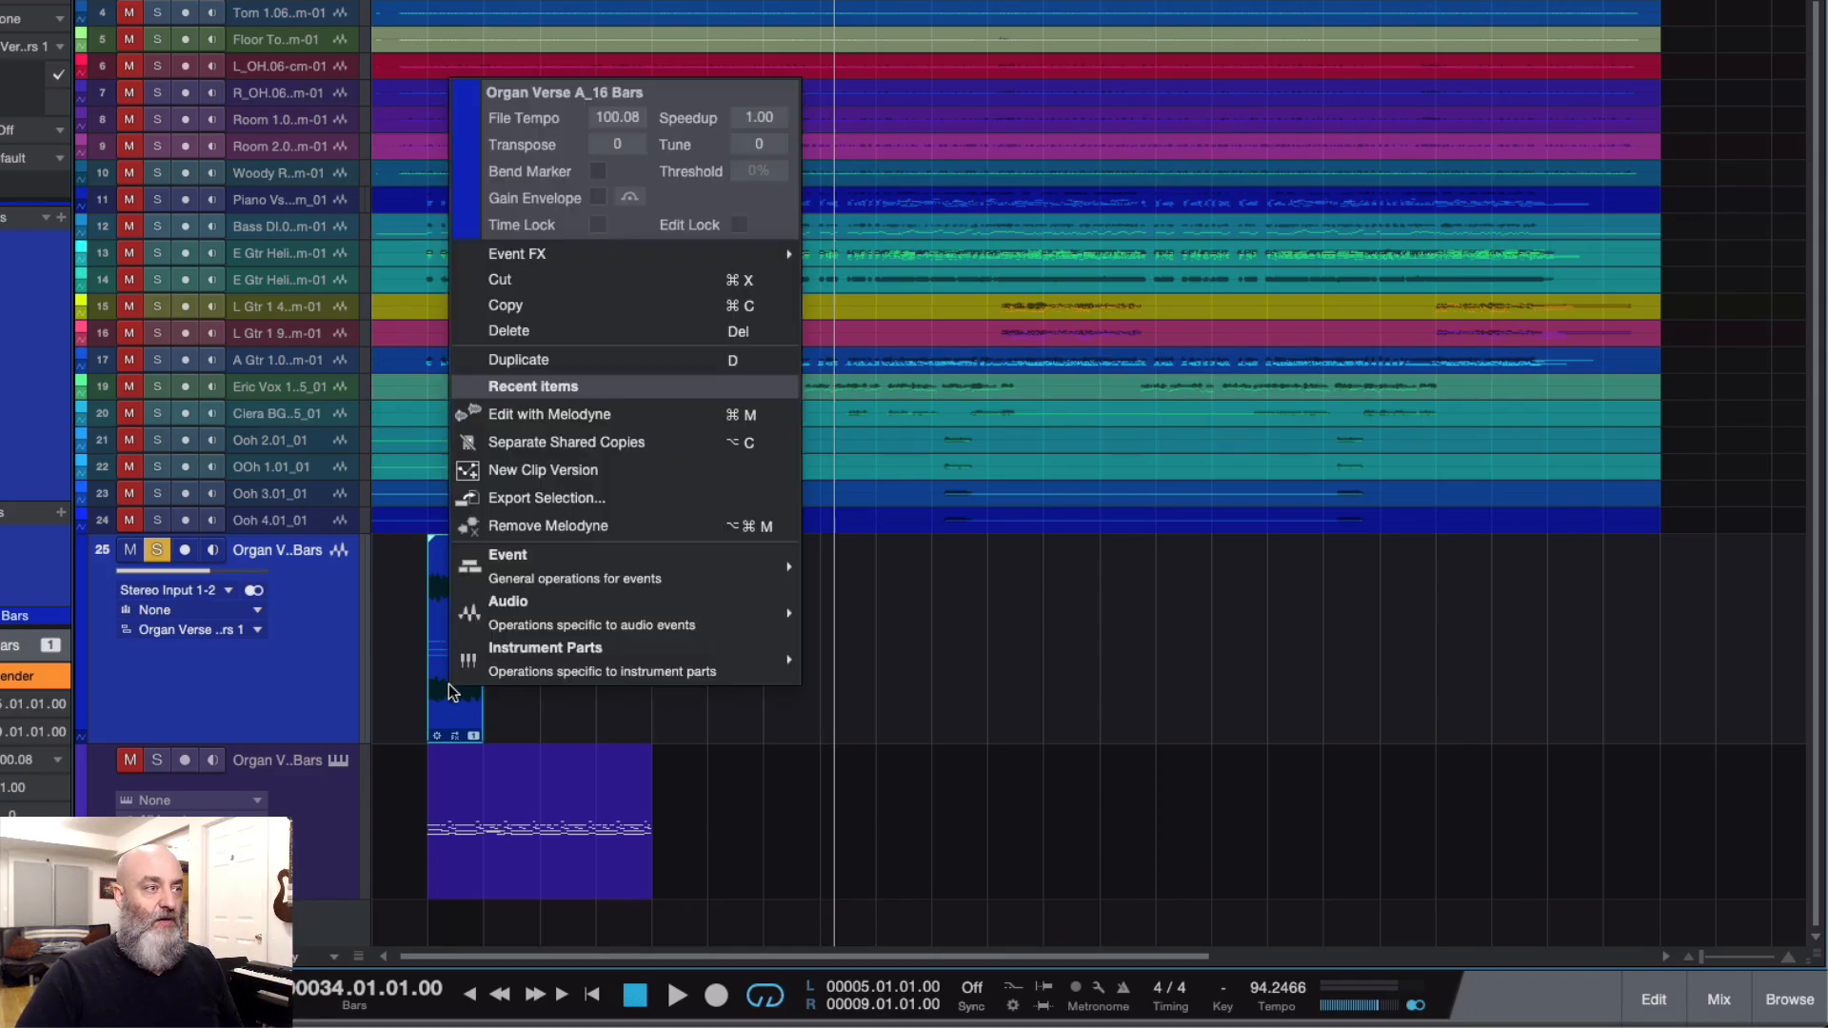
left_click(511, 419)
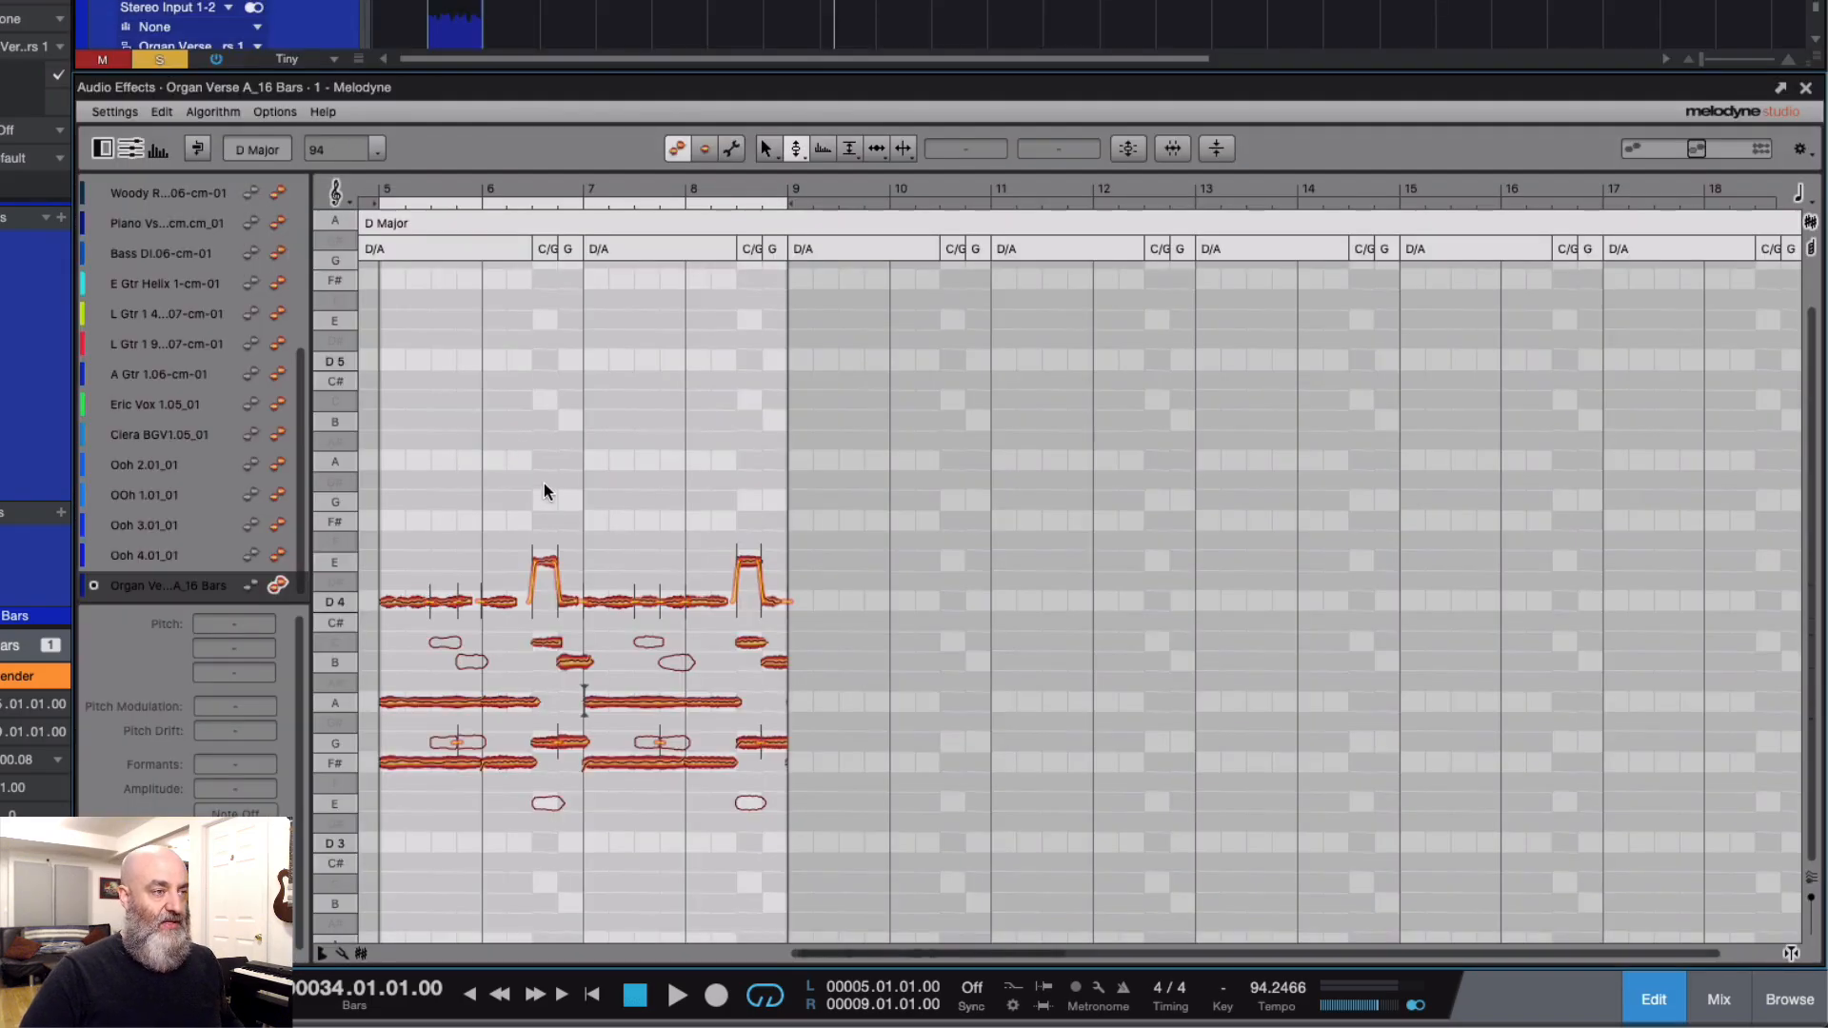
scroll(545, 485, "left", 3)
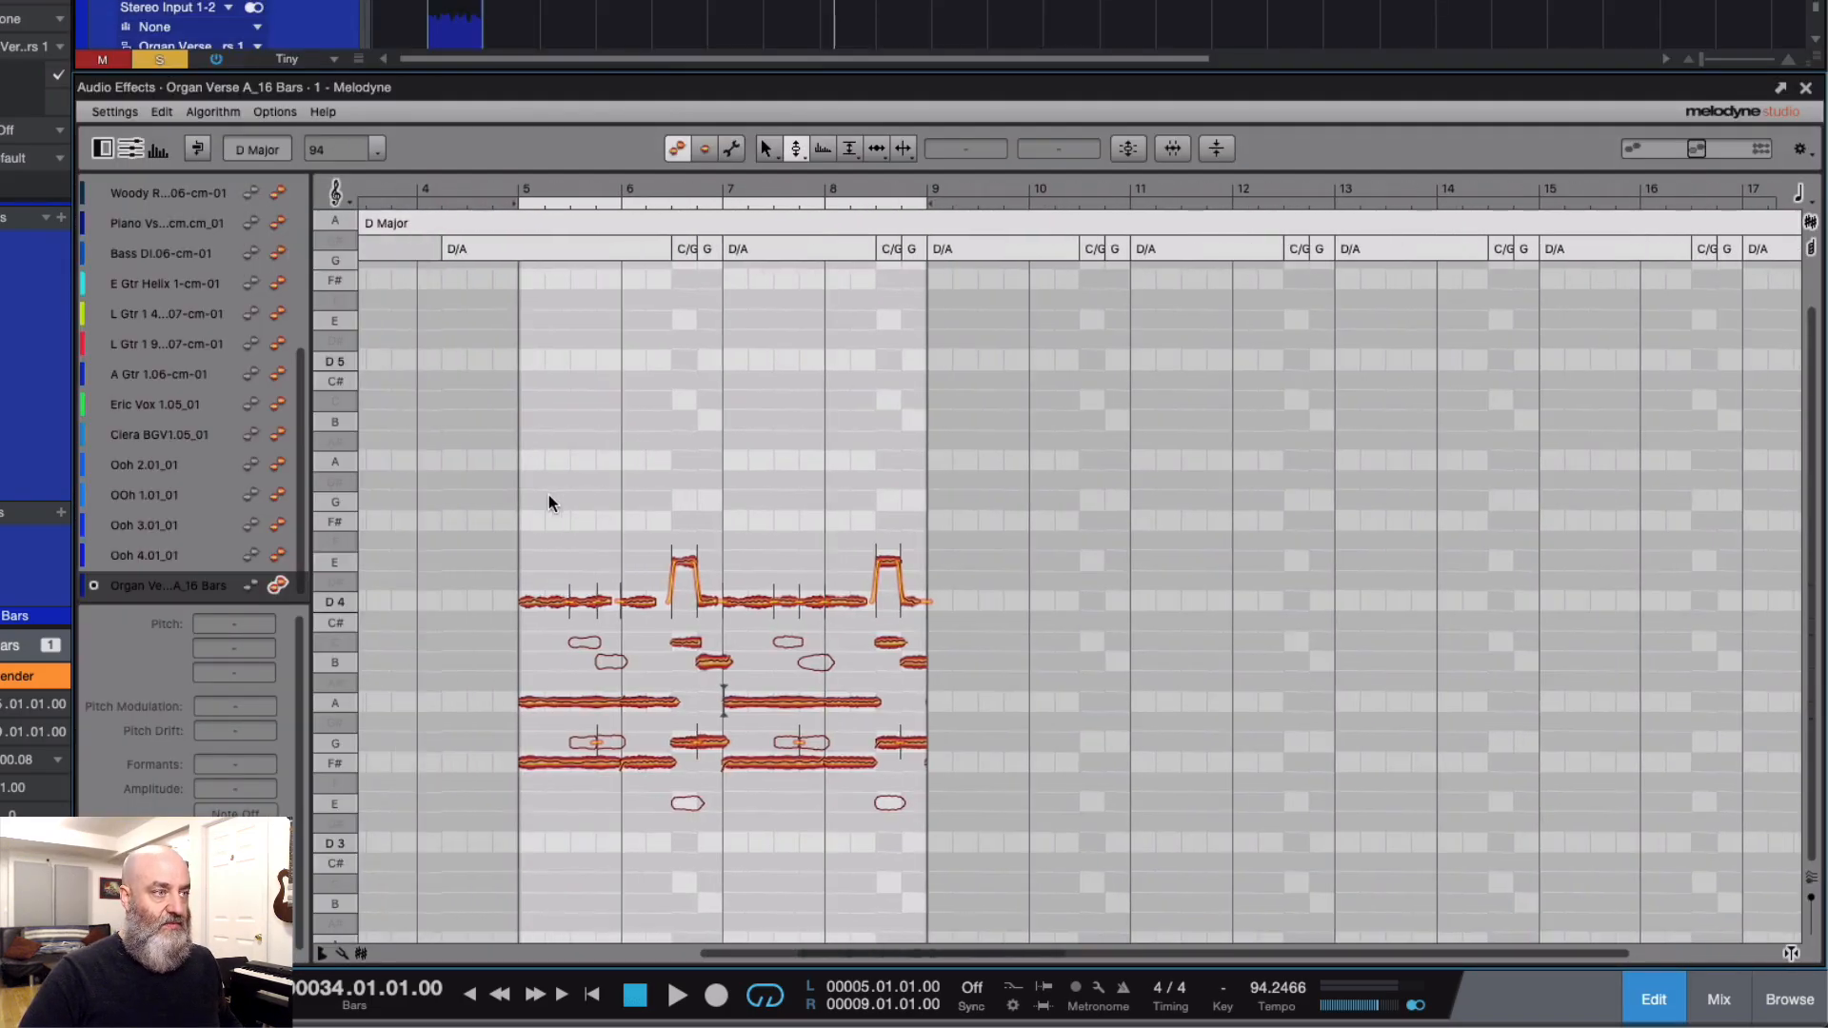
key("space")
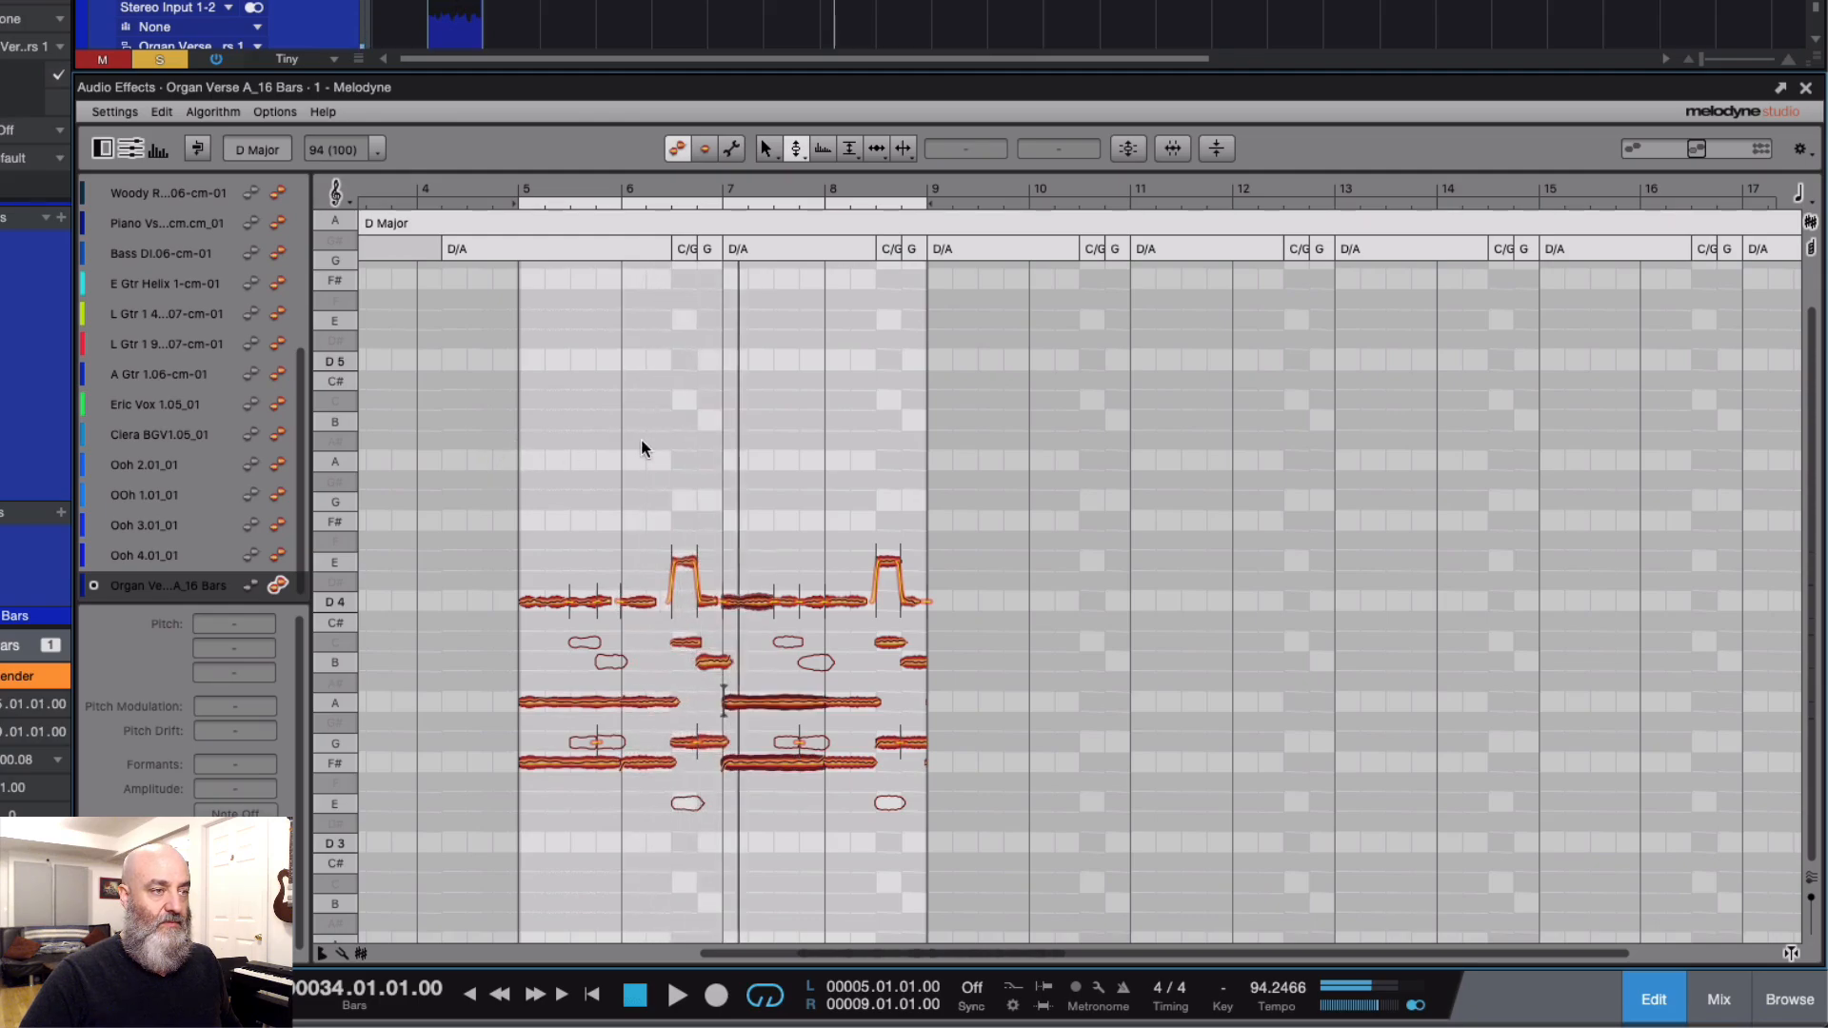
key("space")
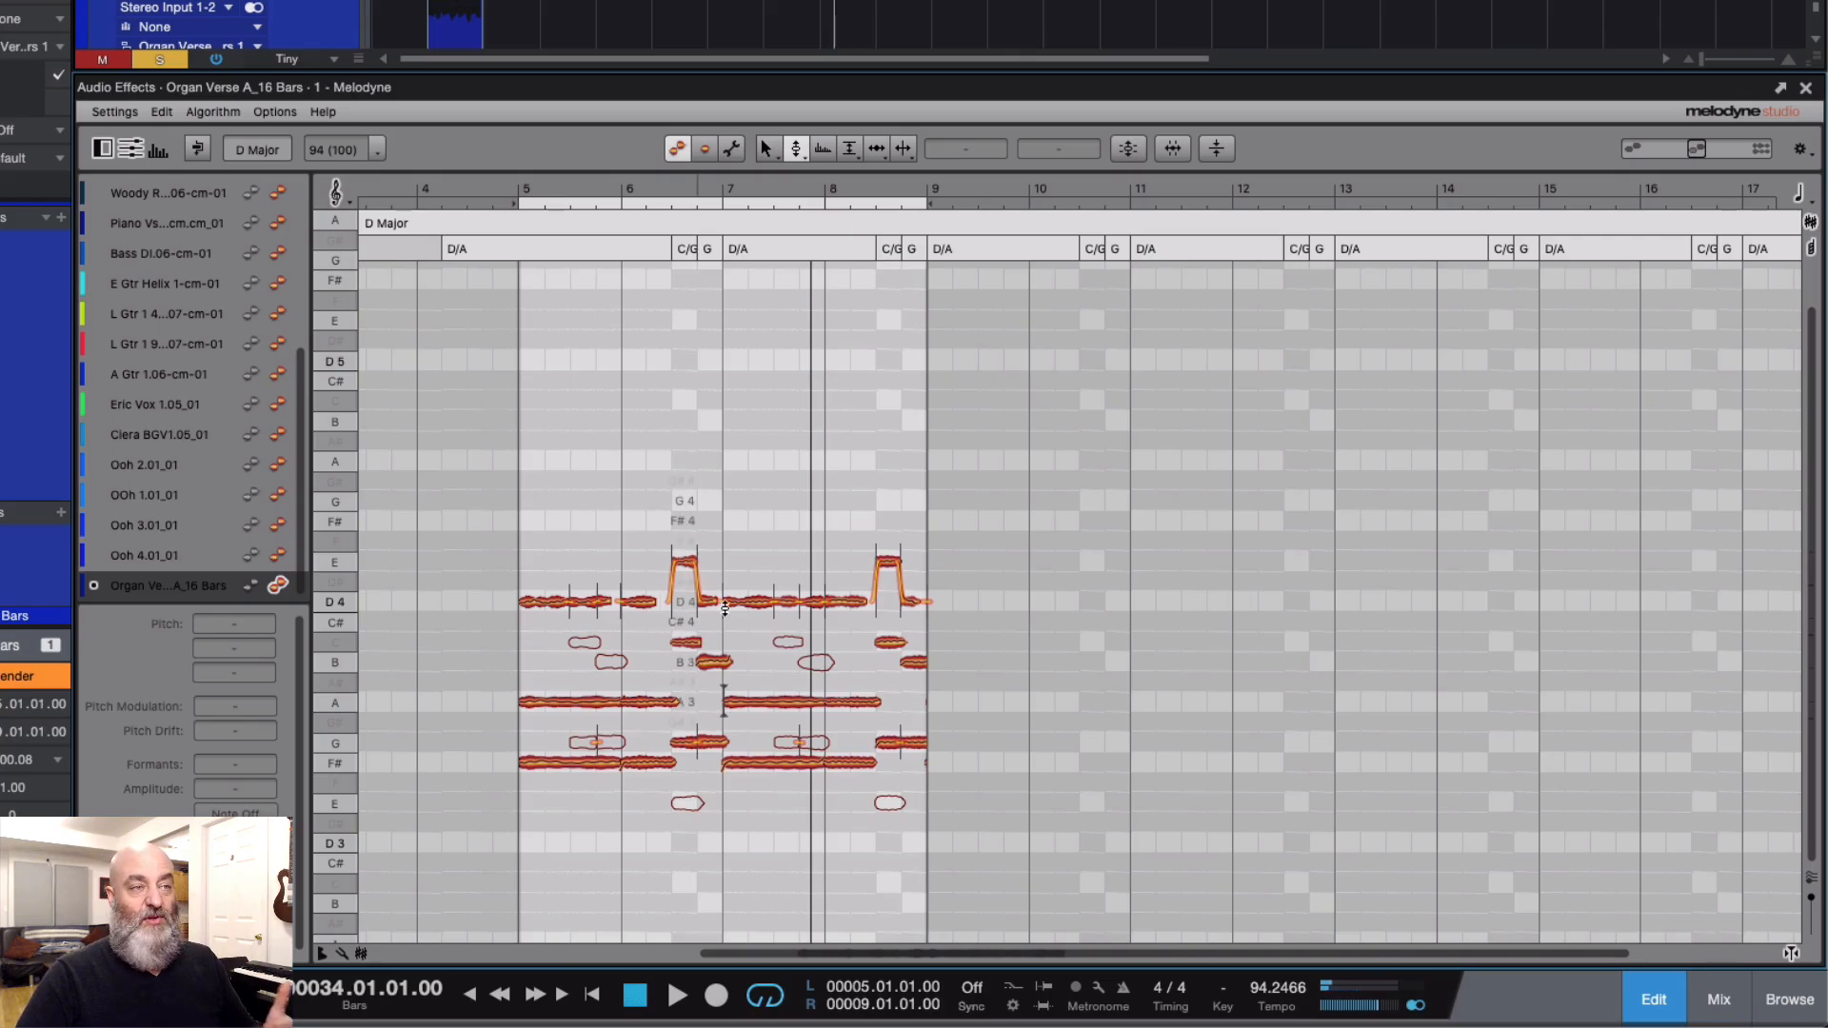
left_click(1802, 90)
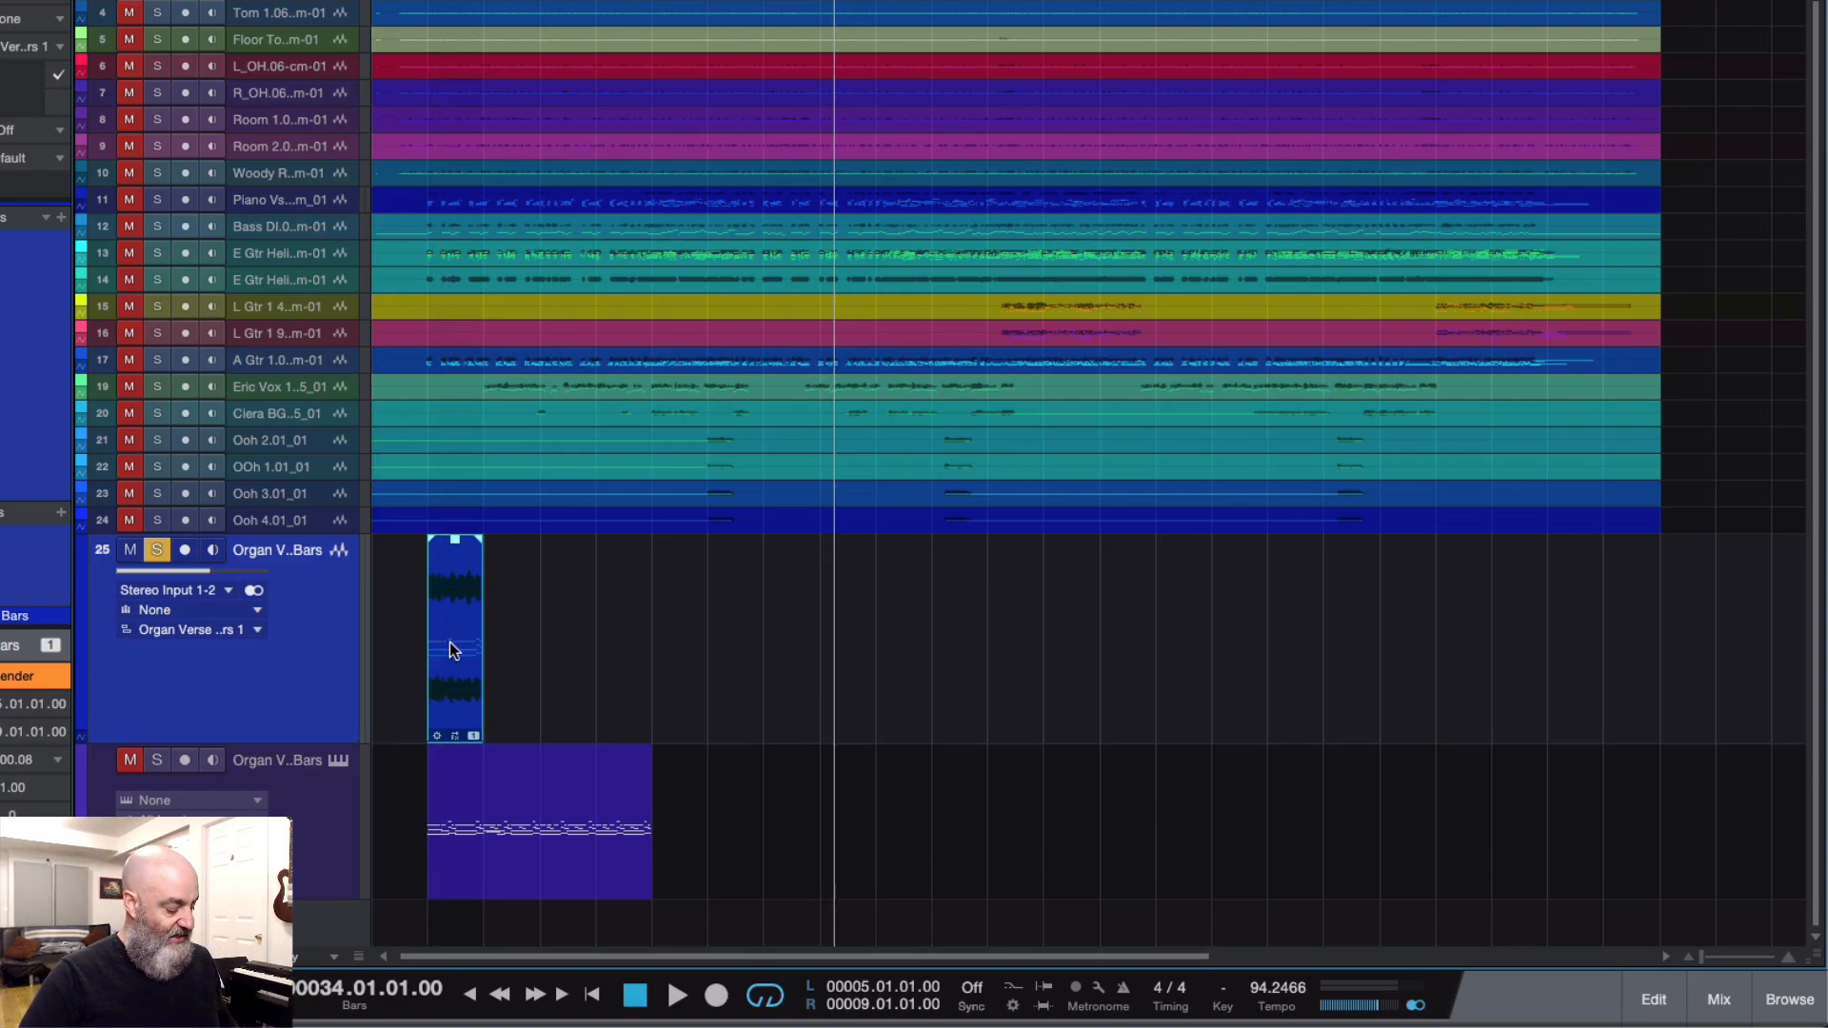
Step: Duplicate the four-bar organ audio event three times so the copies fill bars 9 to 21
key("d")
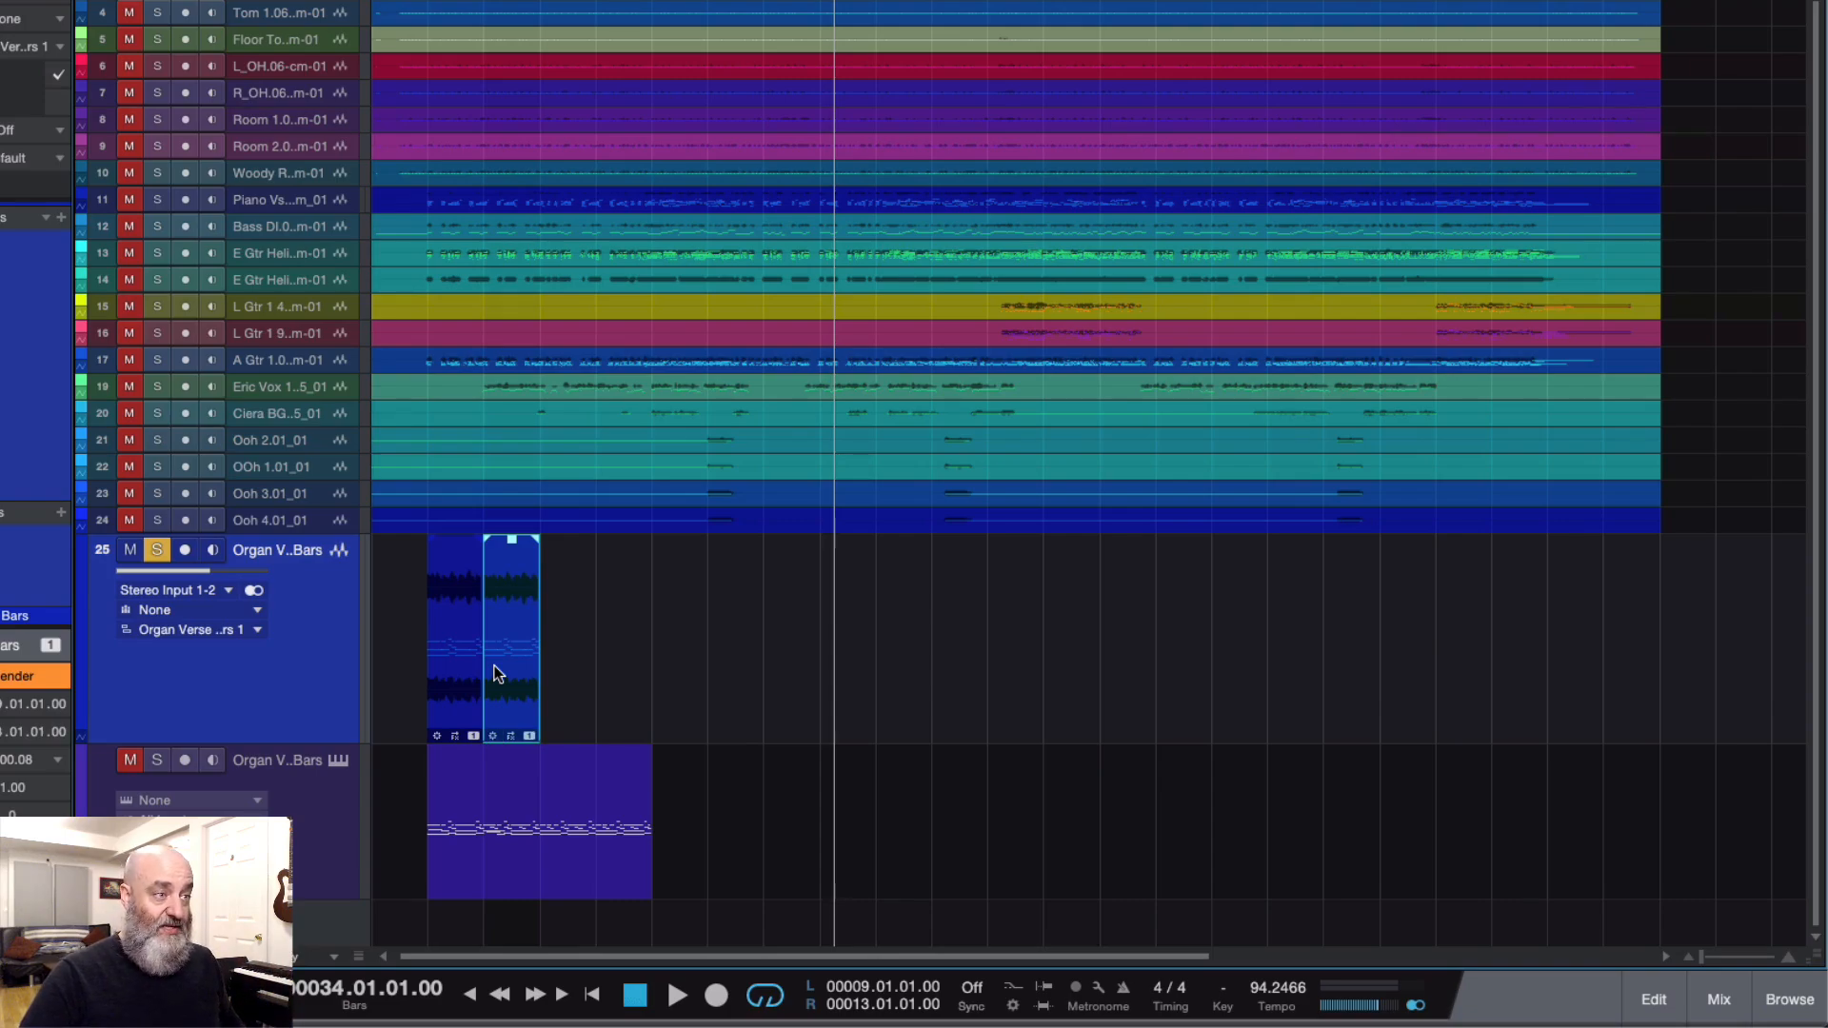
key("d")
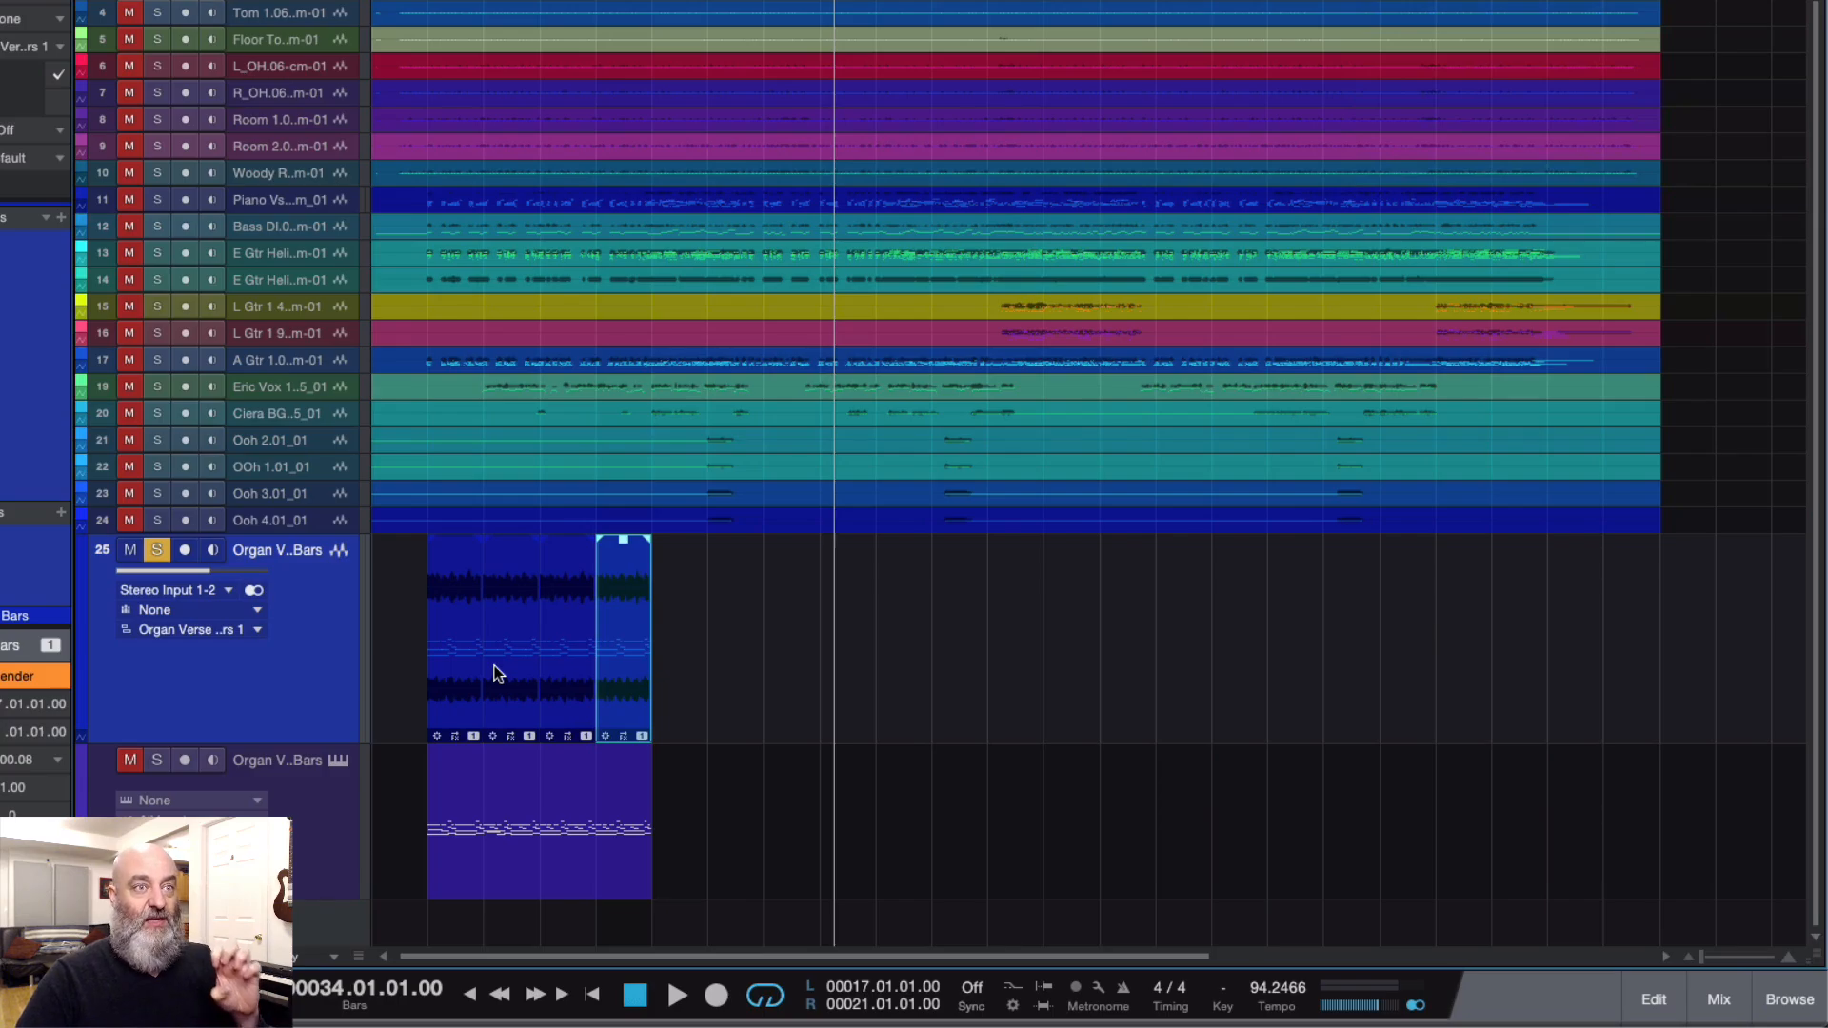
Step: Open the second organ audio event in Melodyne and raise the E4 notes in bars 6 and 8 to G4
right_click(495, 673)
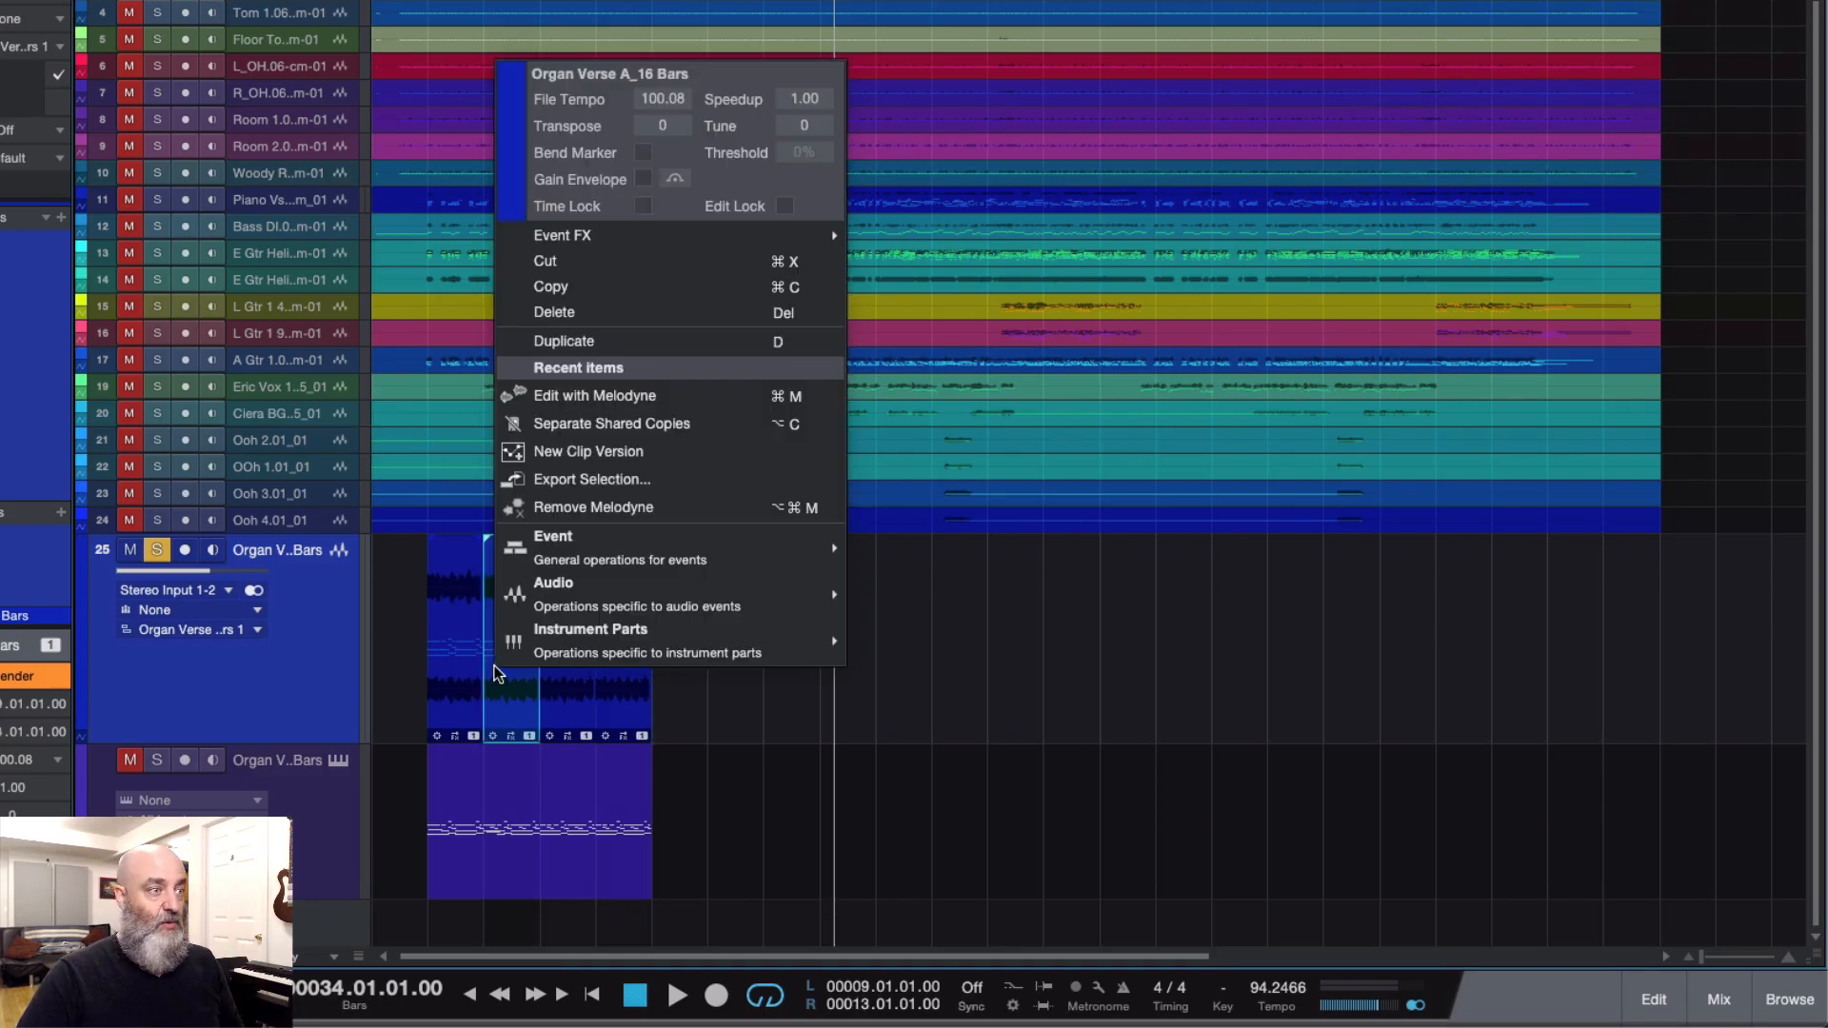
left_click(607, 401)
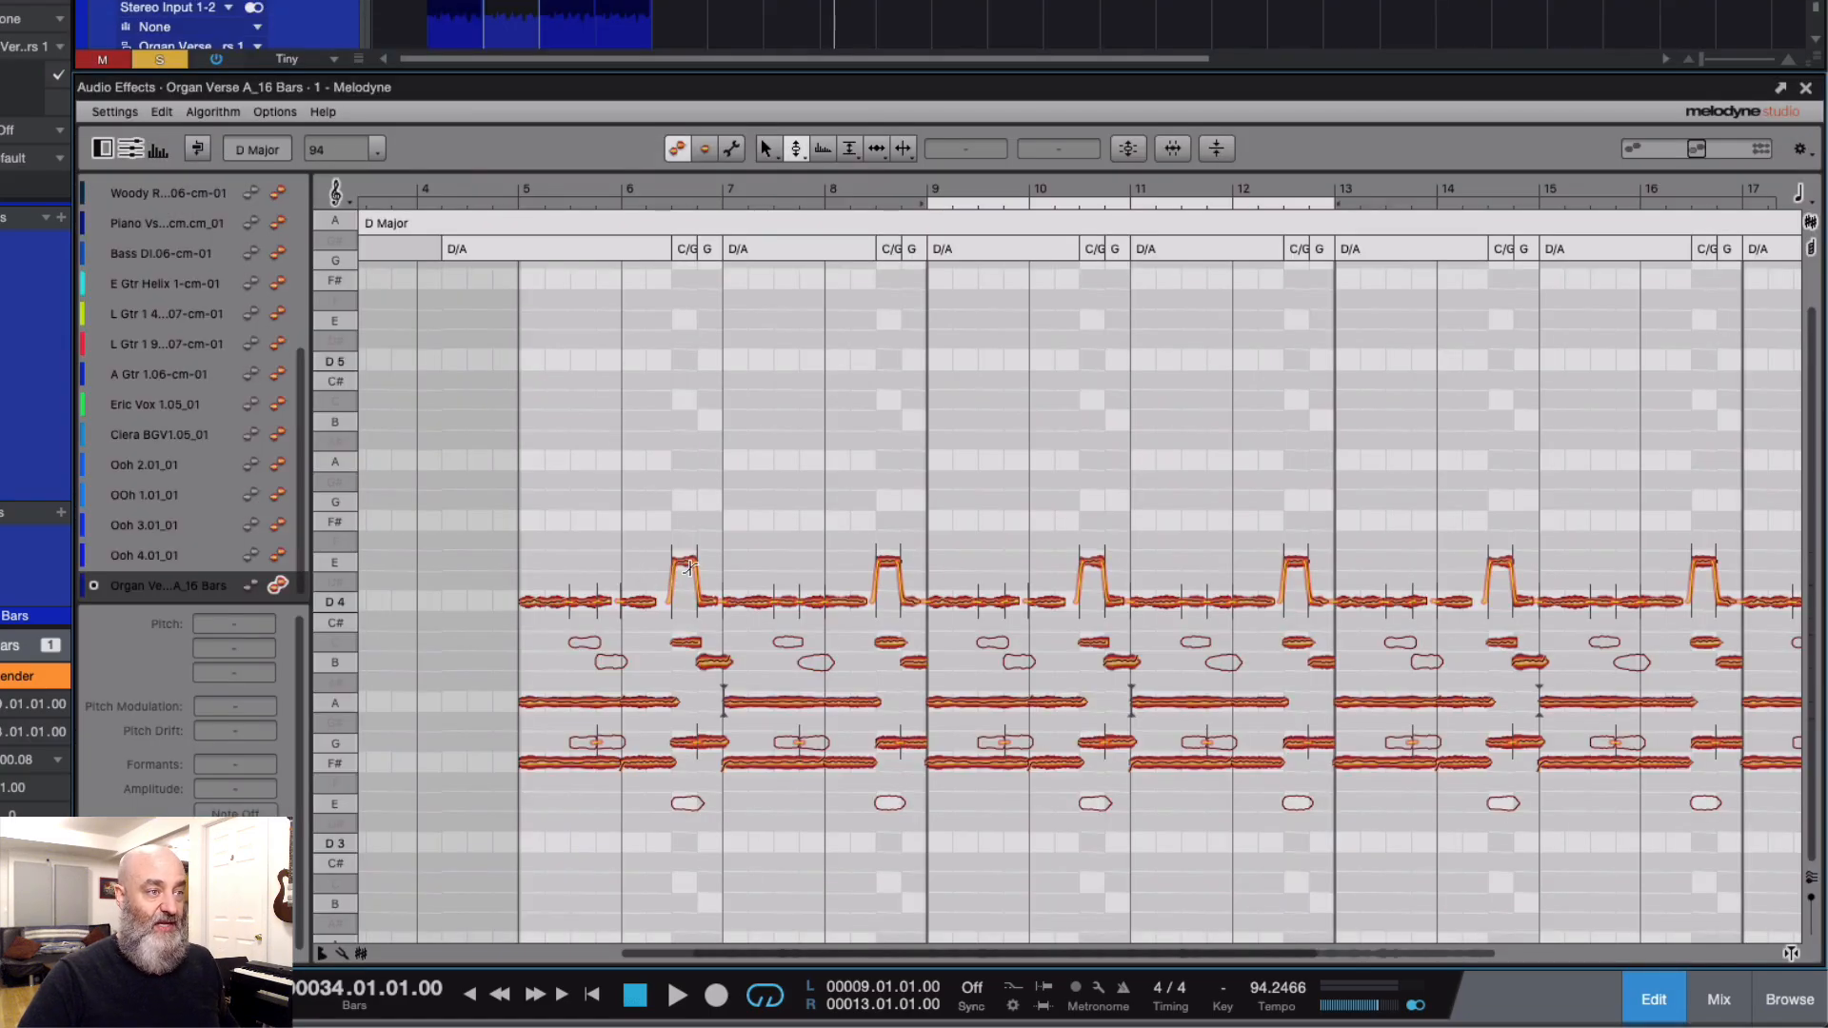
scroll(738, 620, "right", 4)
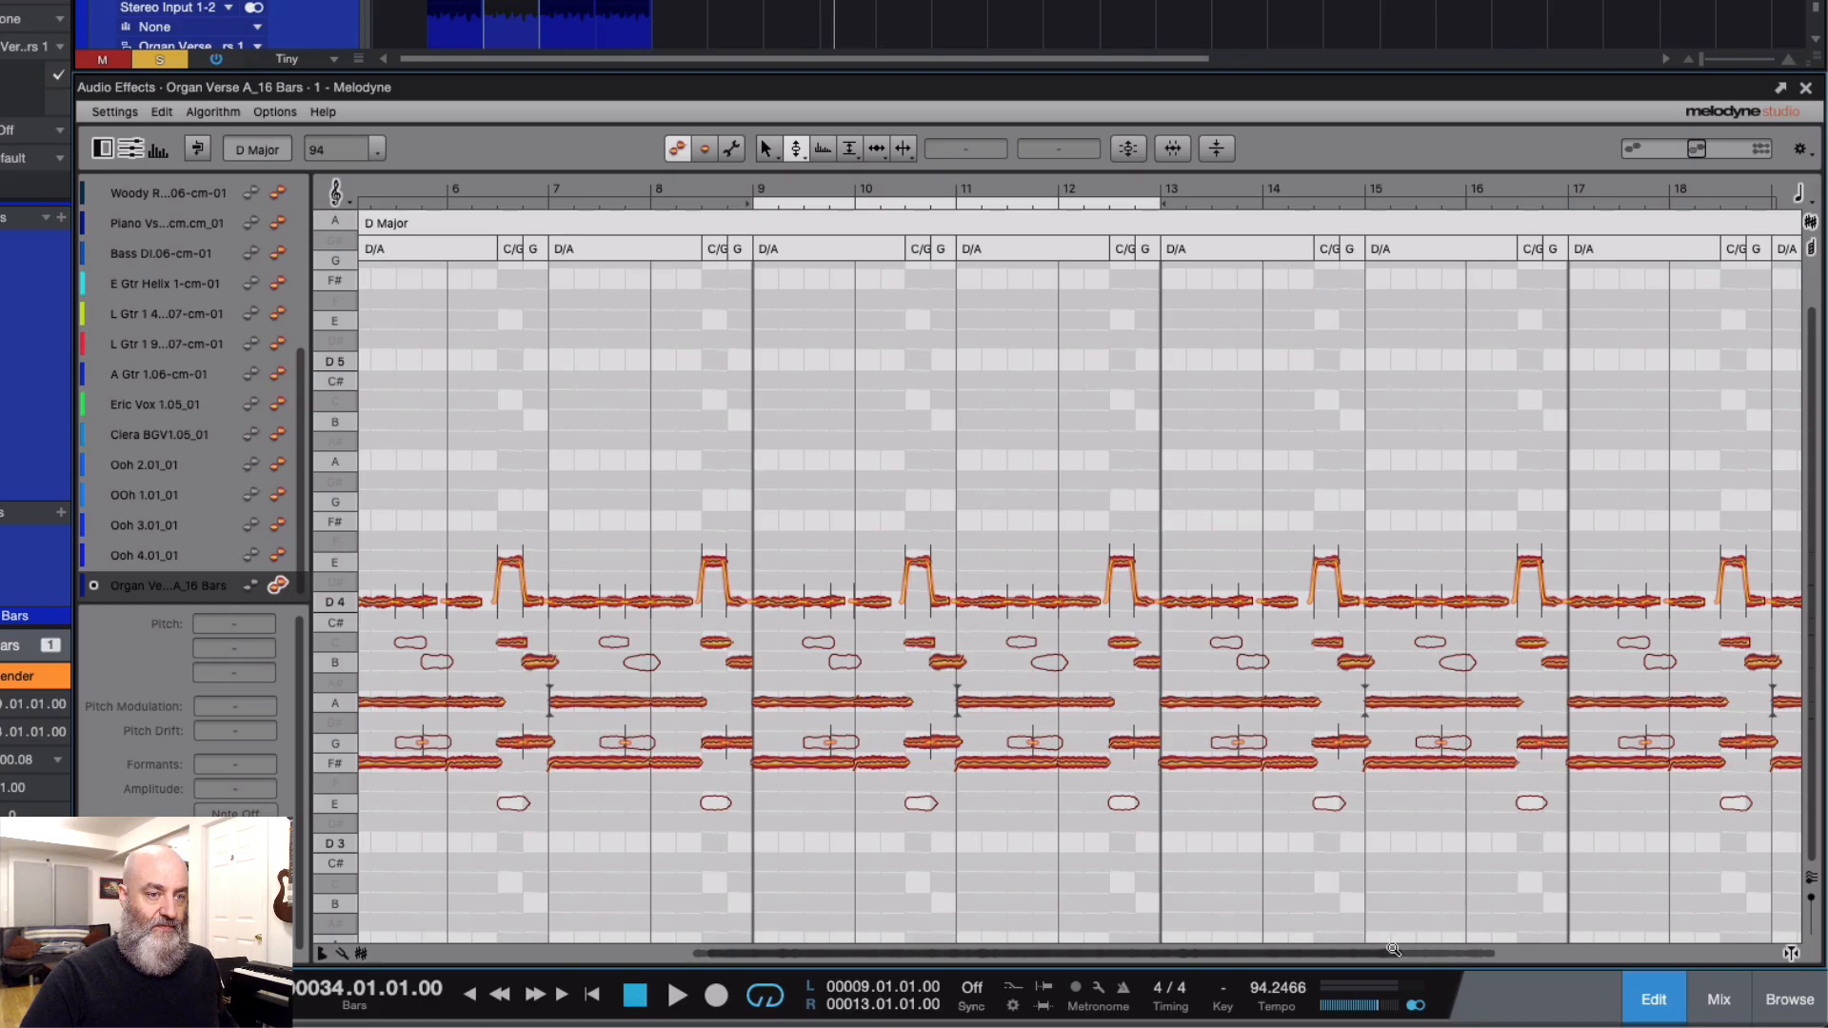
left_click_drag(1407, 955, 1541, 957)
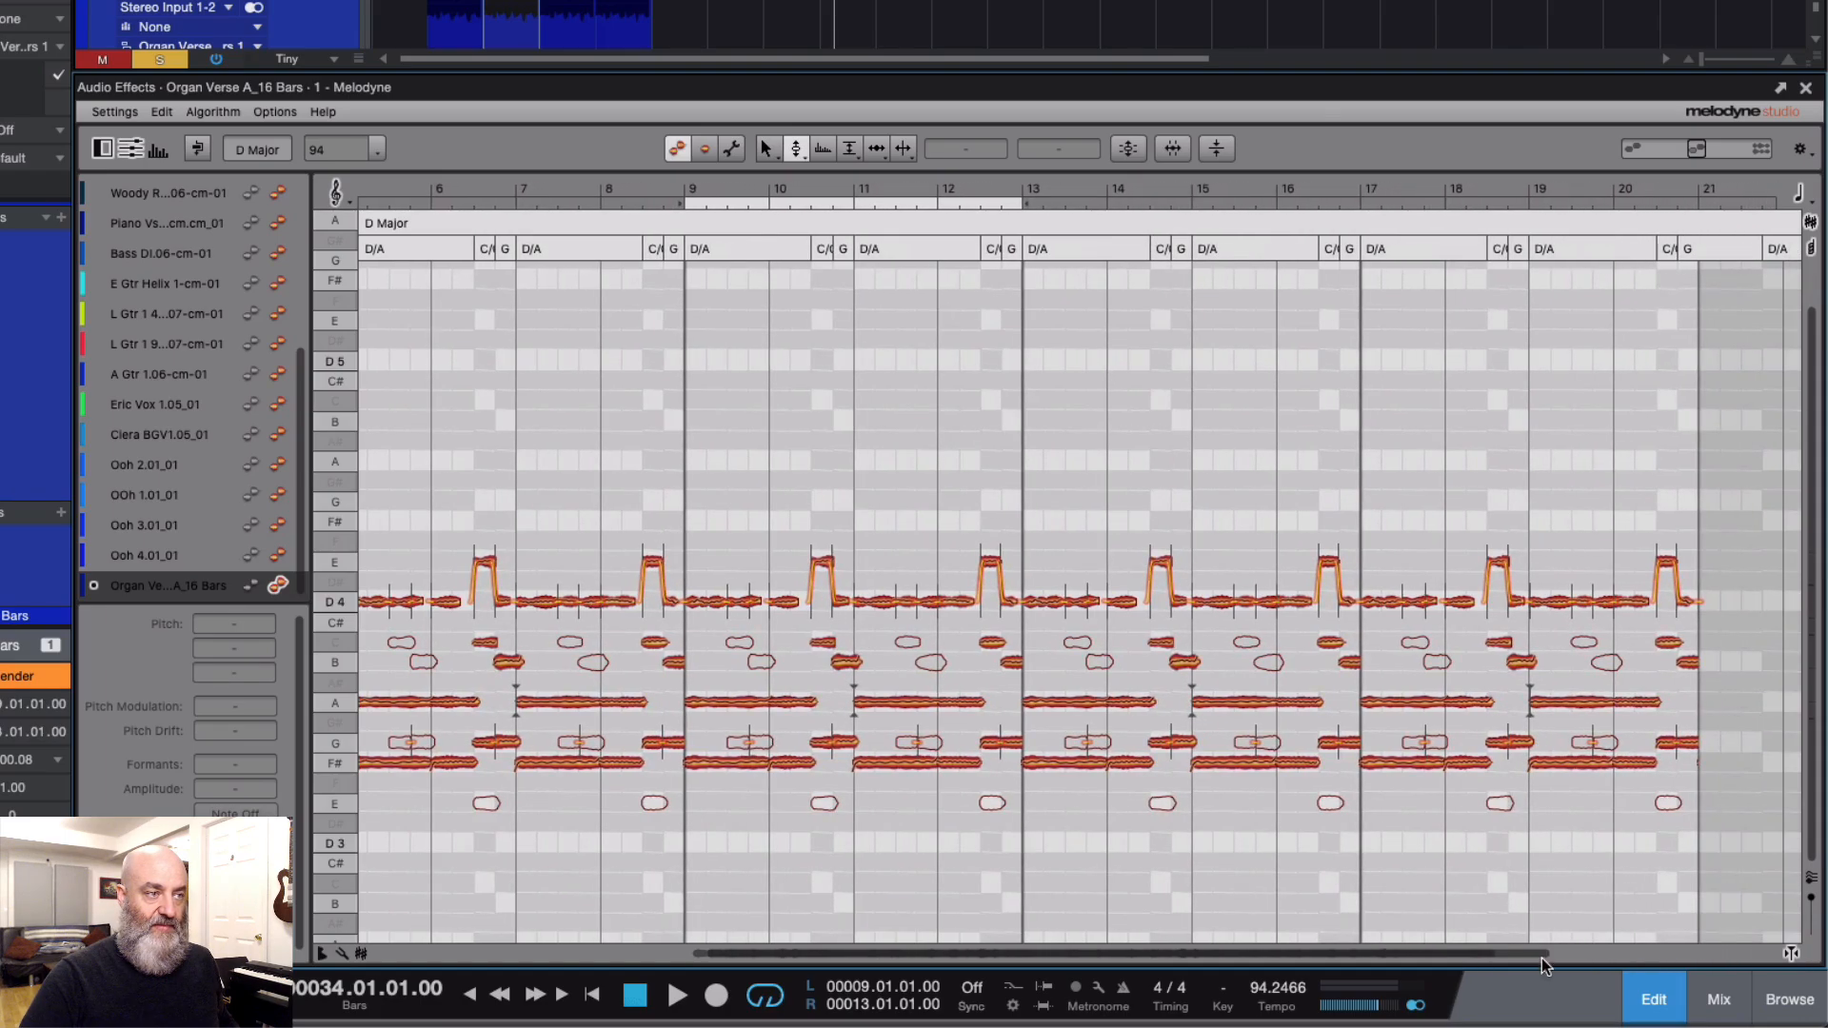
scroll(999, 803, "left", 2)
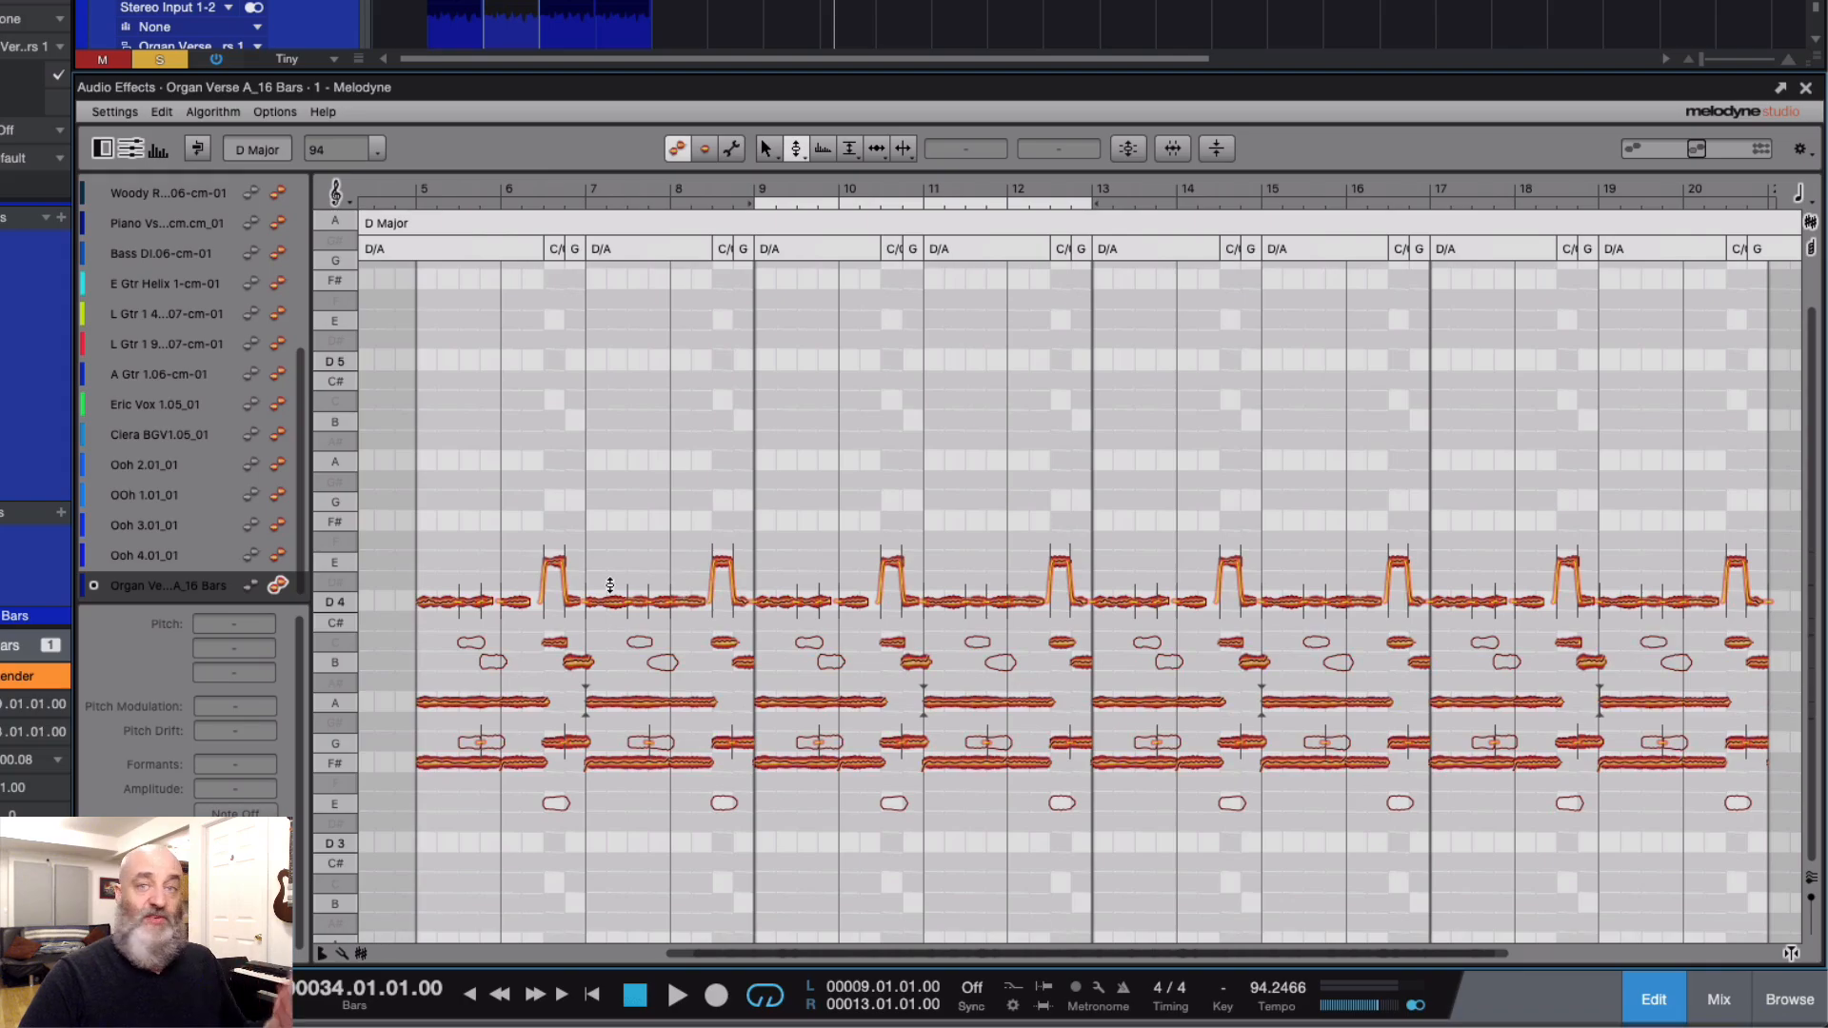
left_click_drag(555, 569, 555, 501)
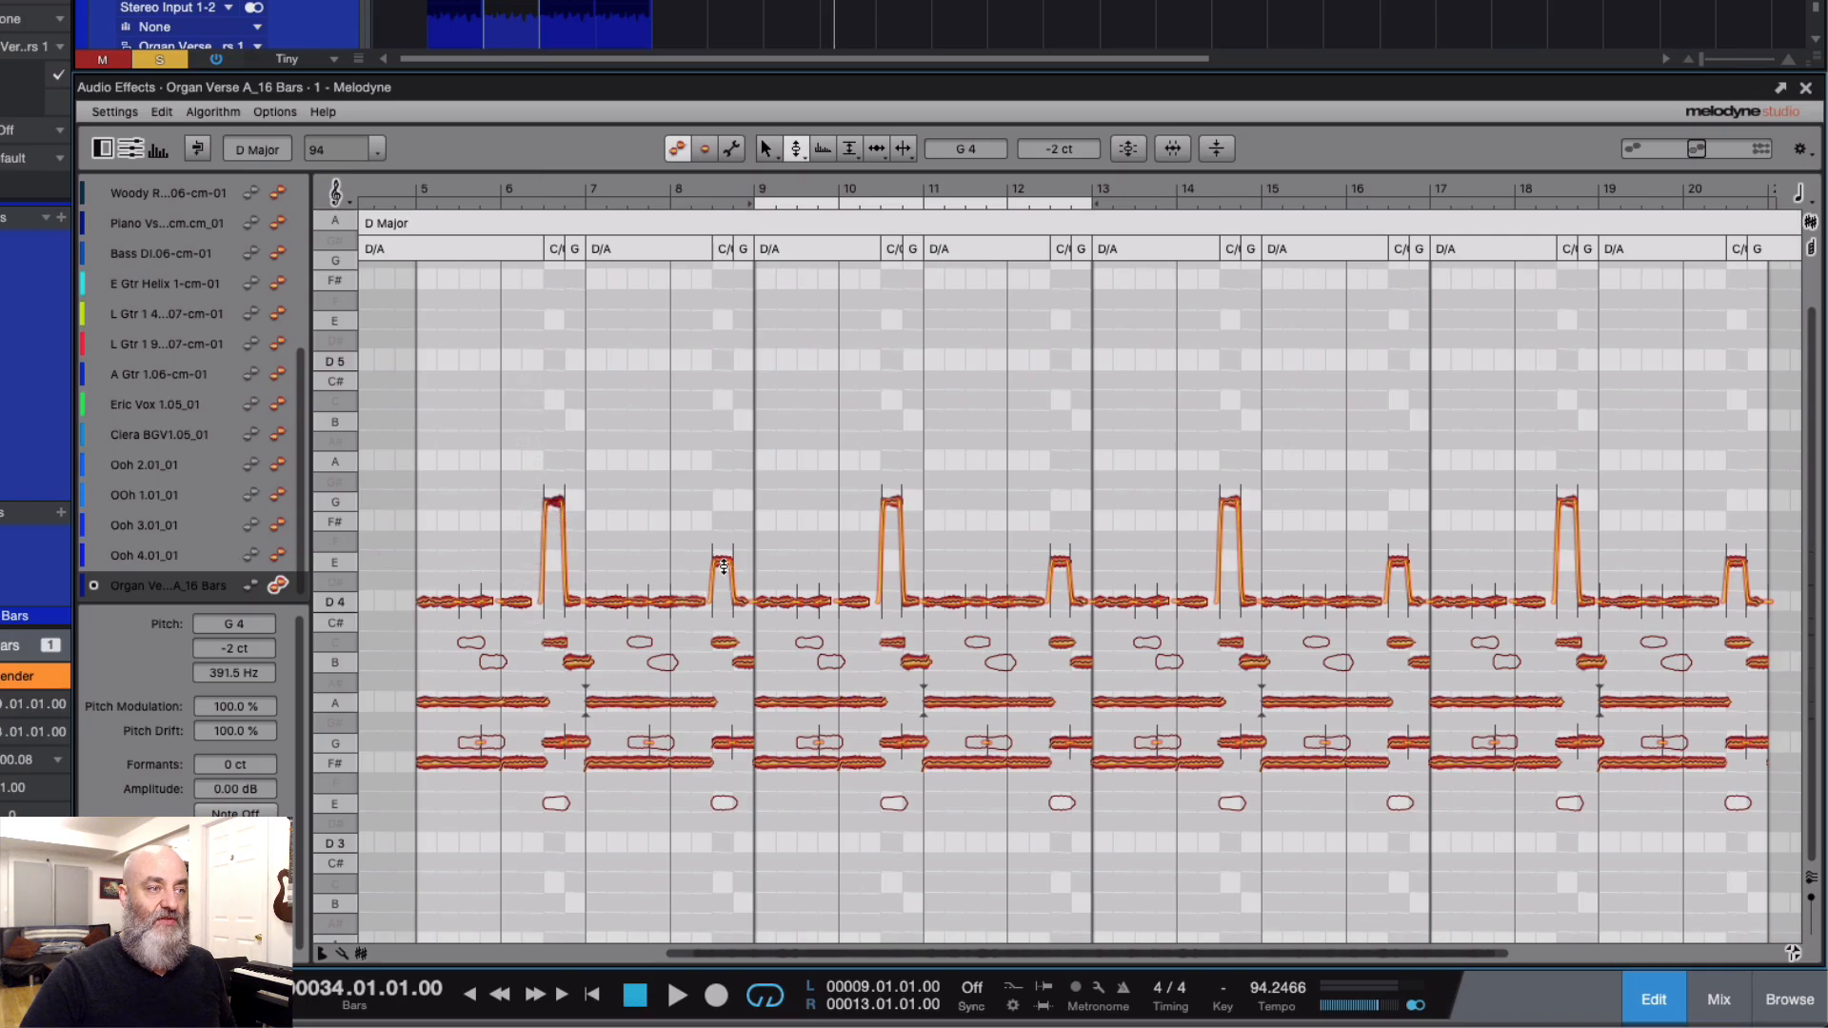
left_click(723, 562)
left_click_drag(723, 562, 724, 508)
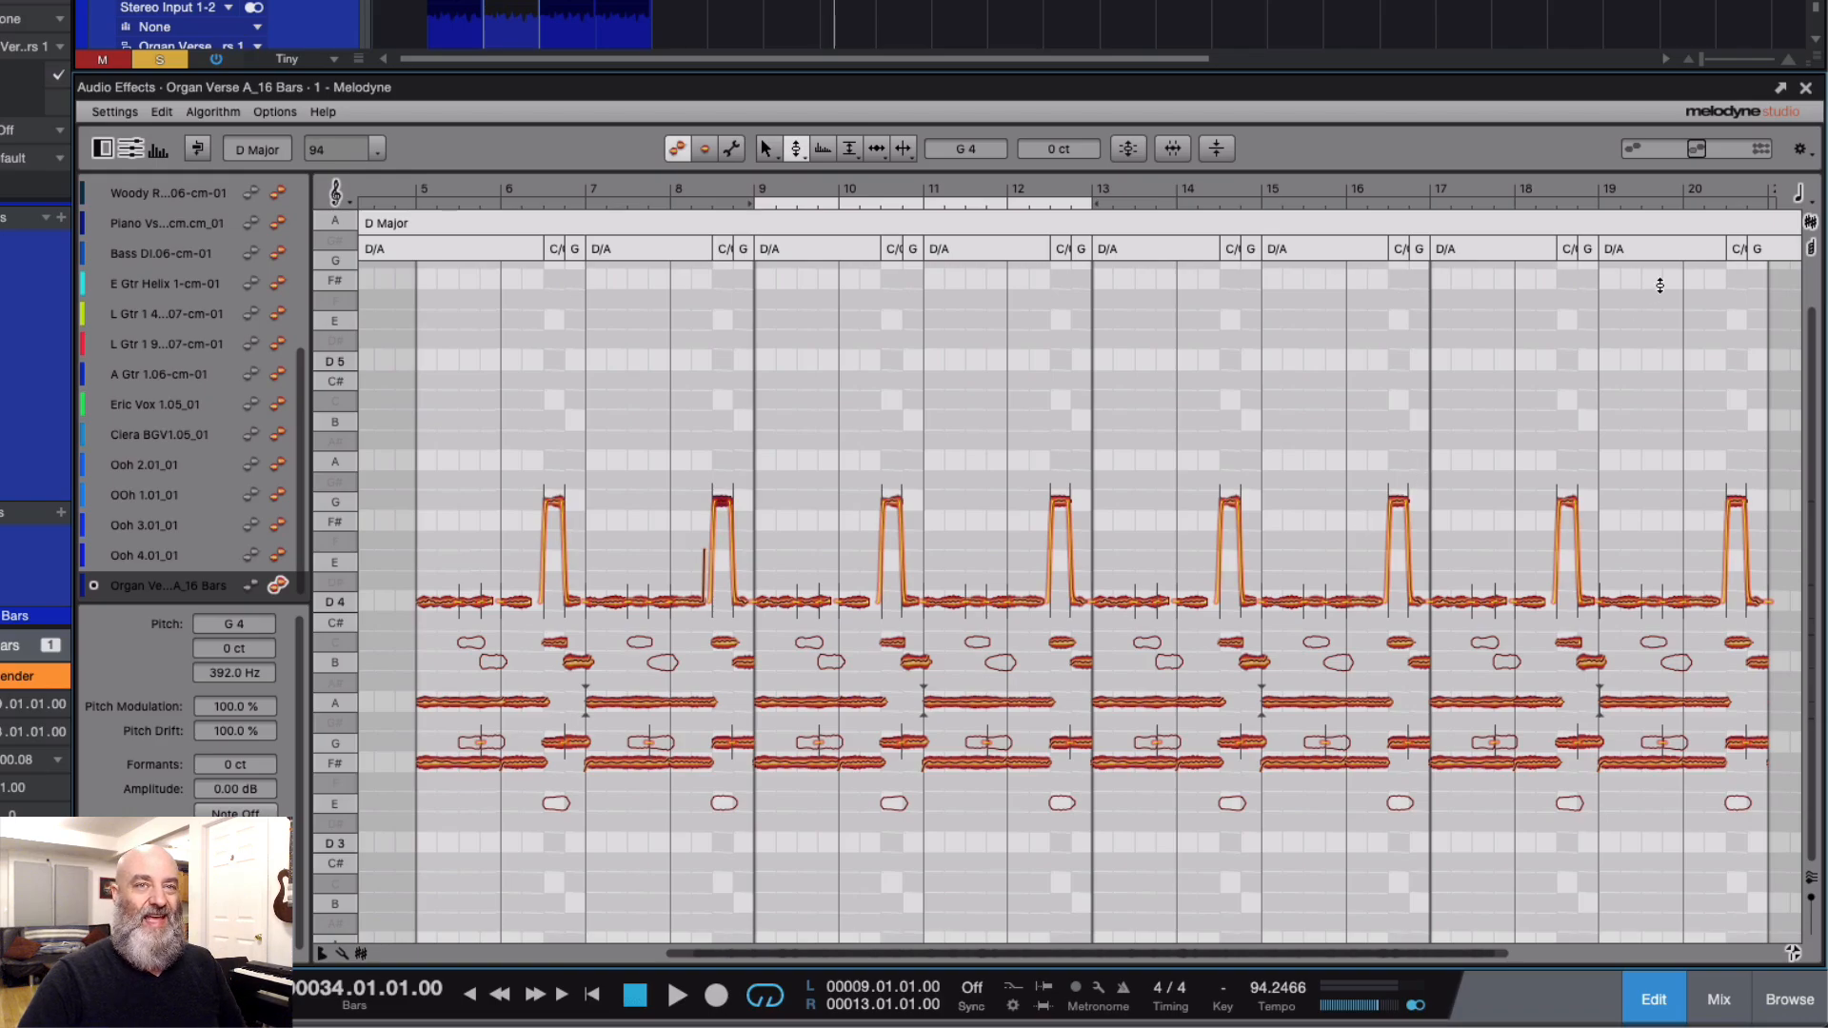
Step: Close Melodyne and select the organ audio events in turn to compare the original with its duplicates in bars 5 to 21
left_click(1806, 88)
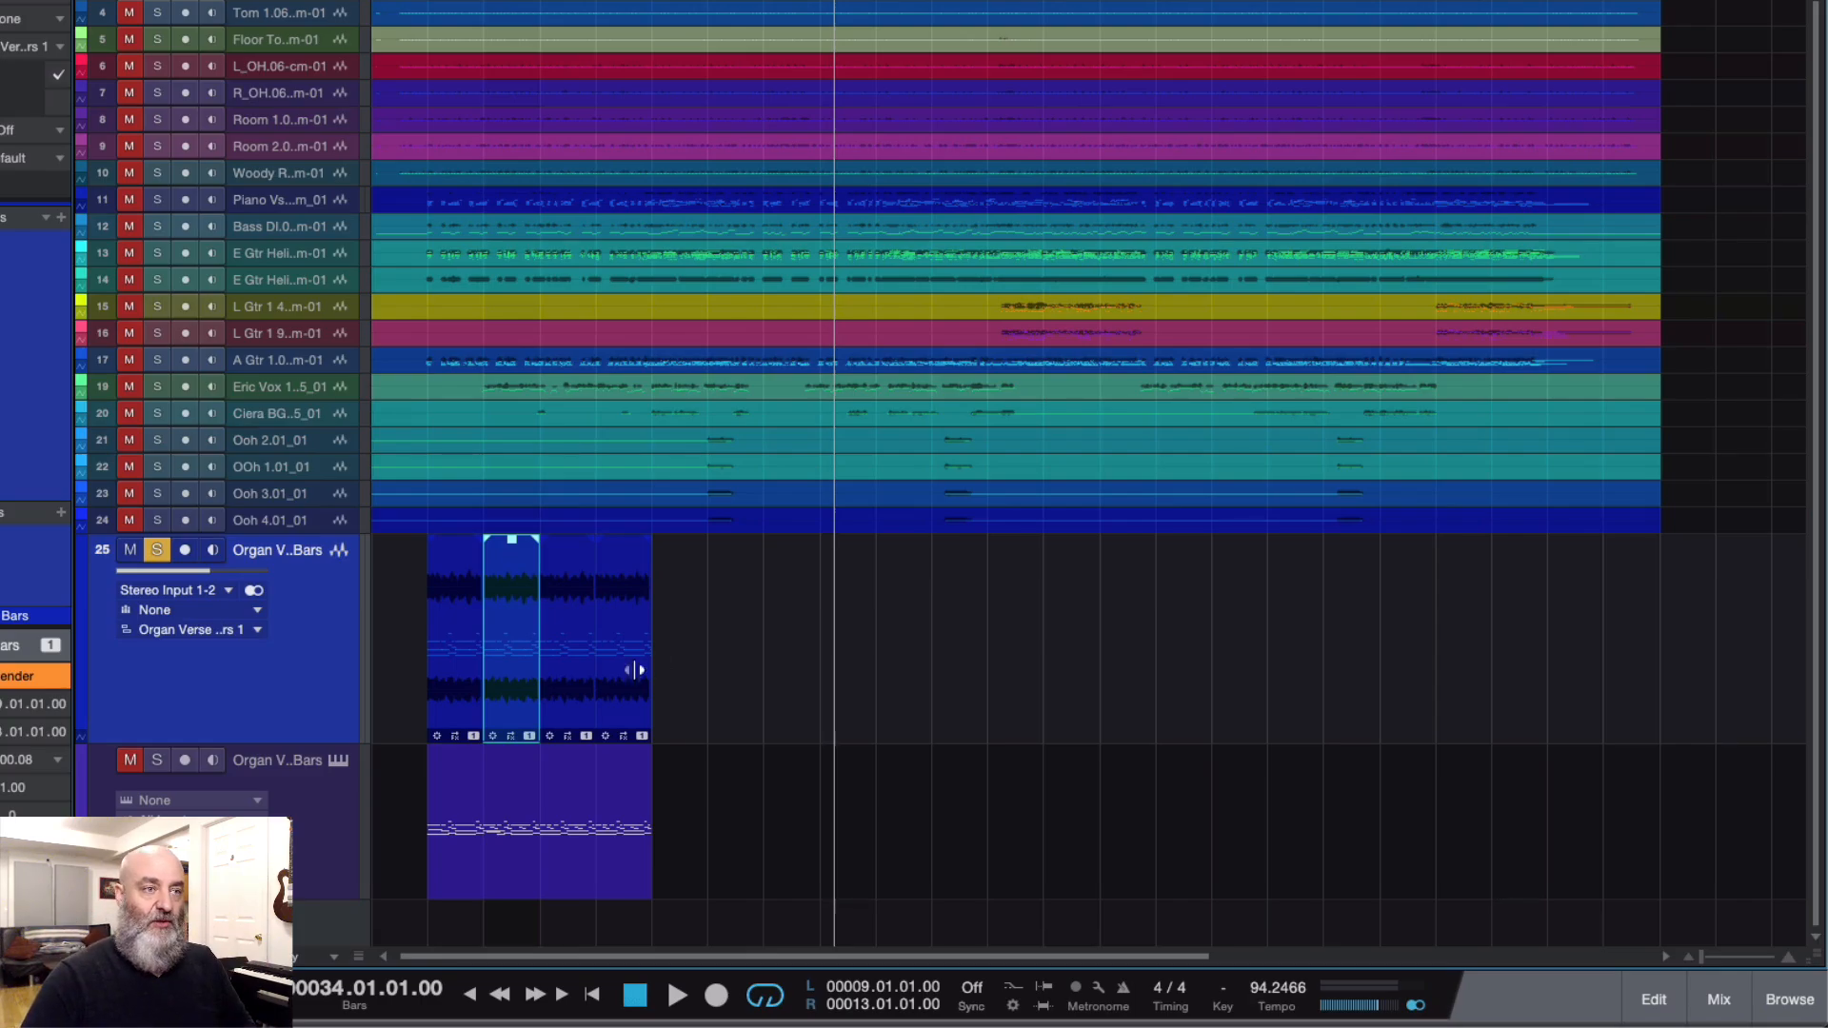
left_click(449, 673)
left_click(516, 683)
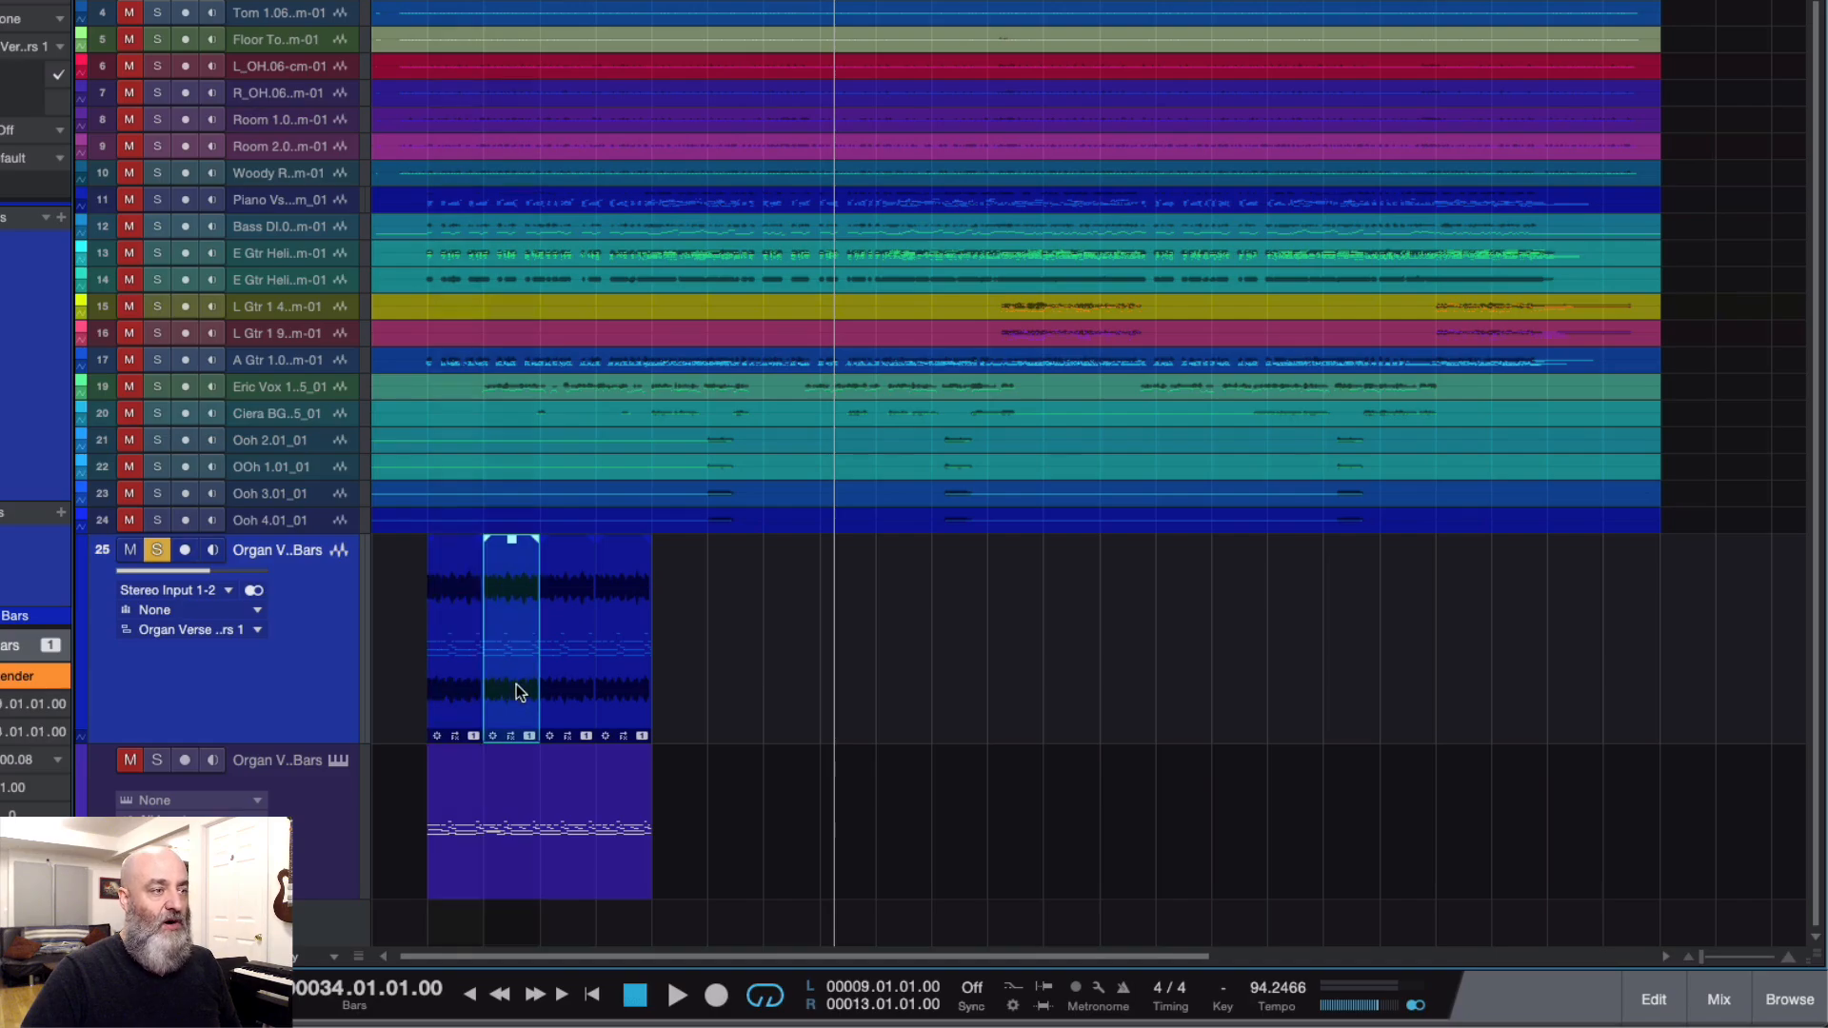
left_click(575, 693)
left_click(624, 703)
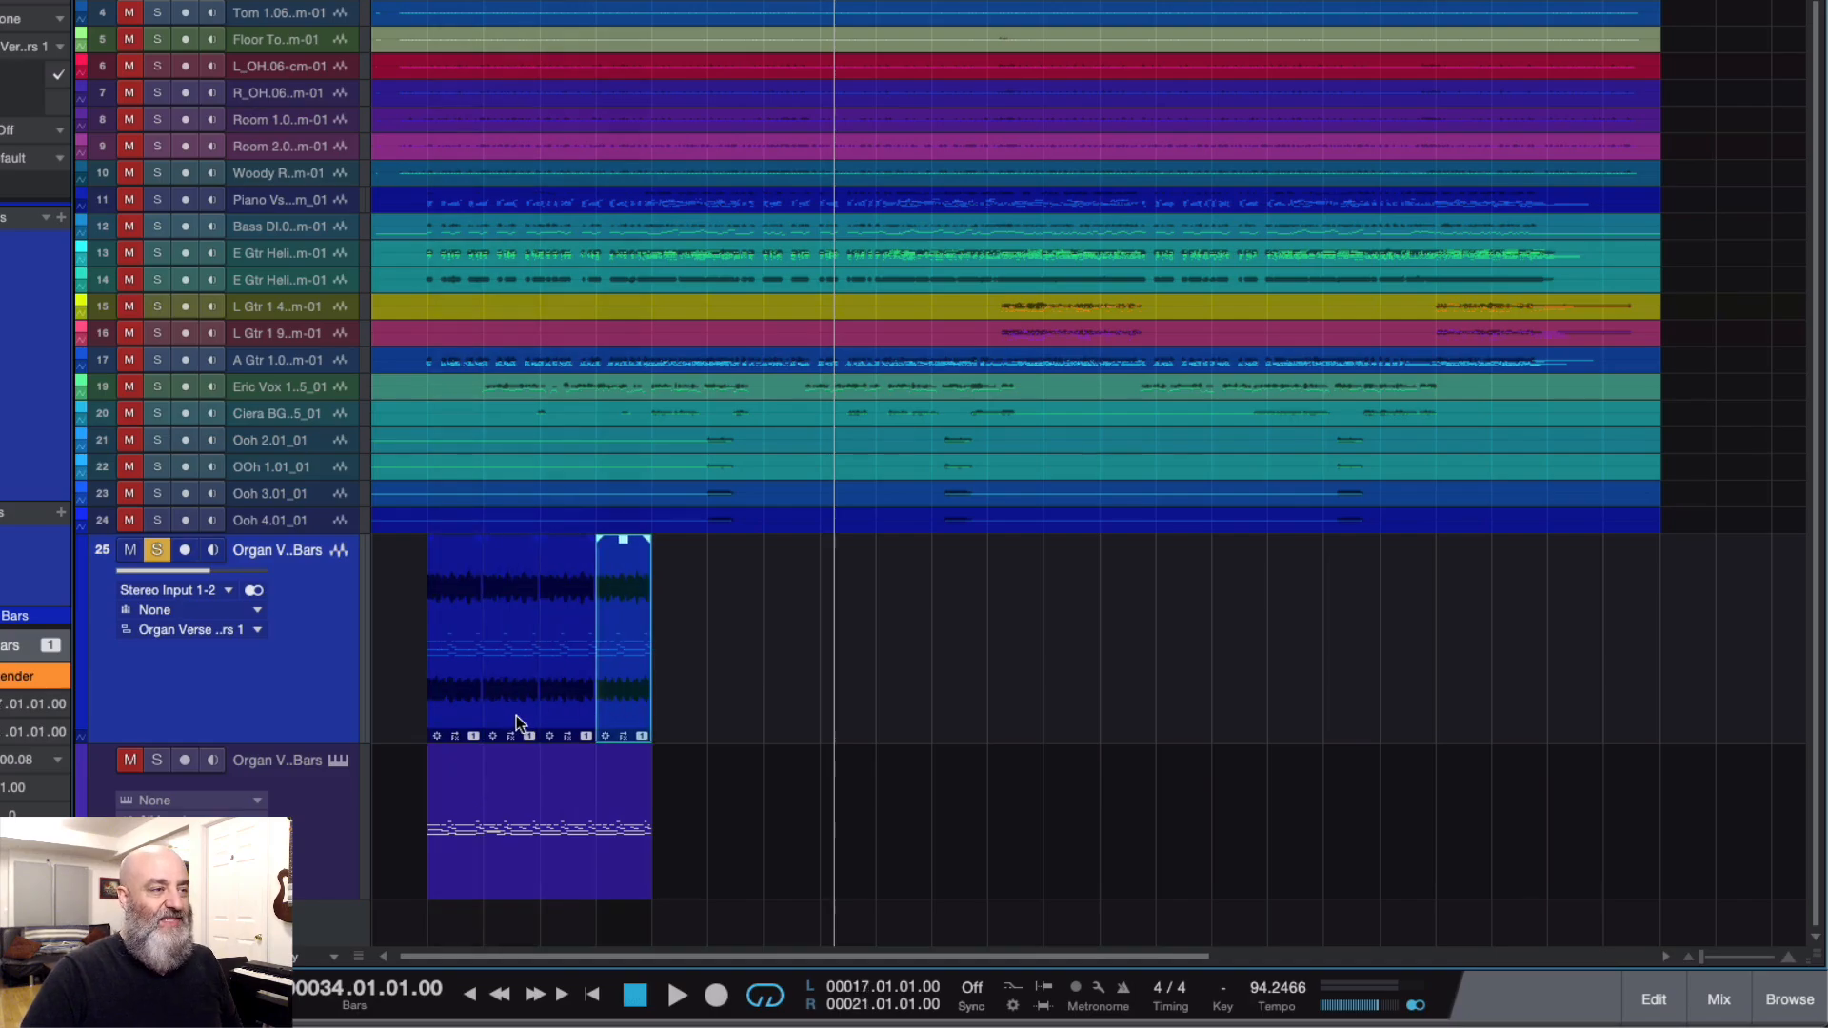
left_click(503, 681)
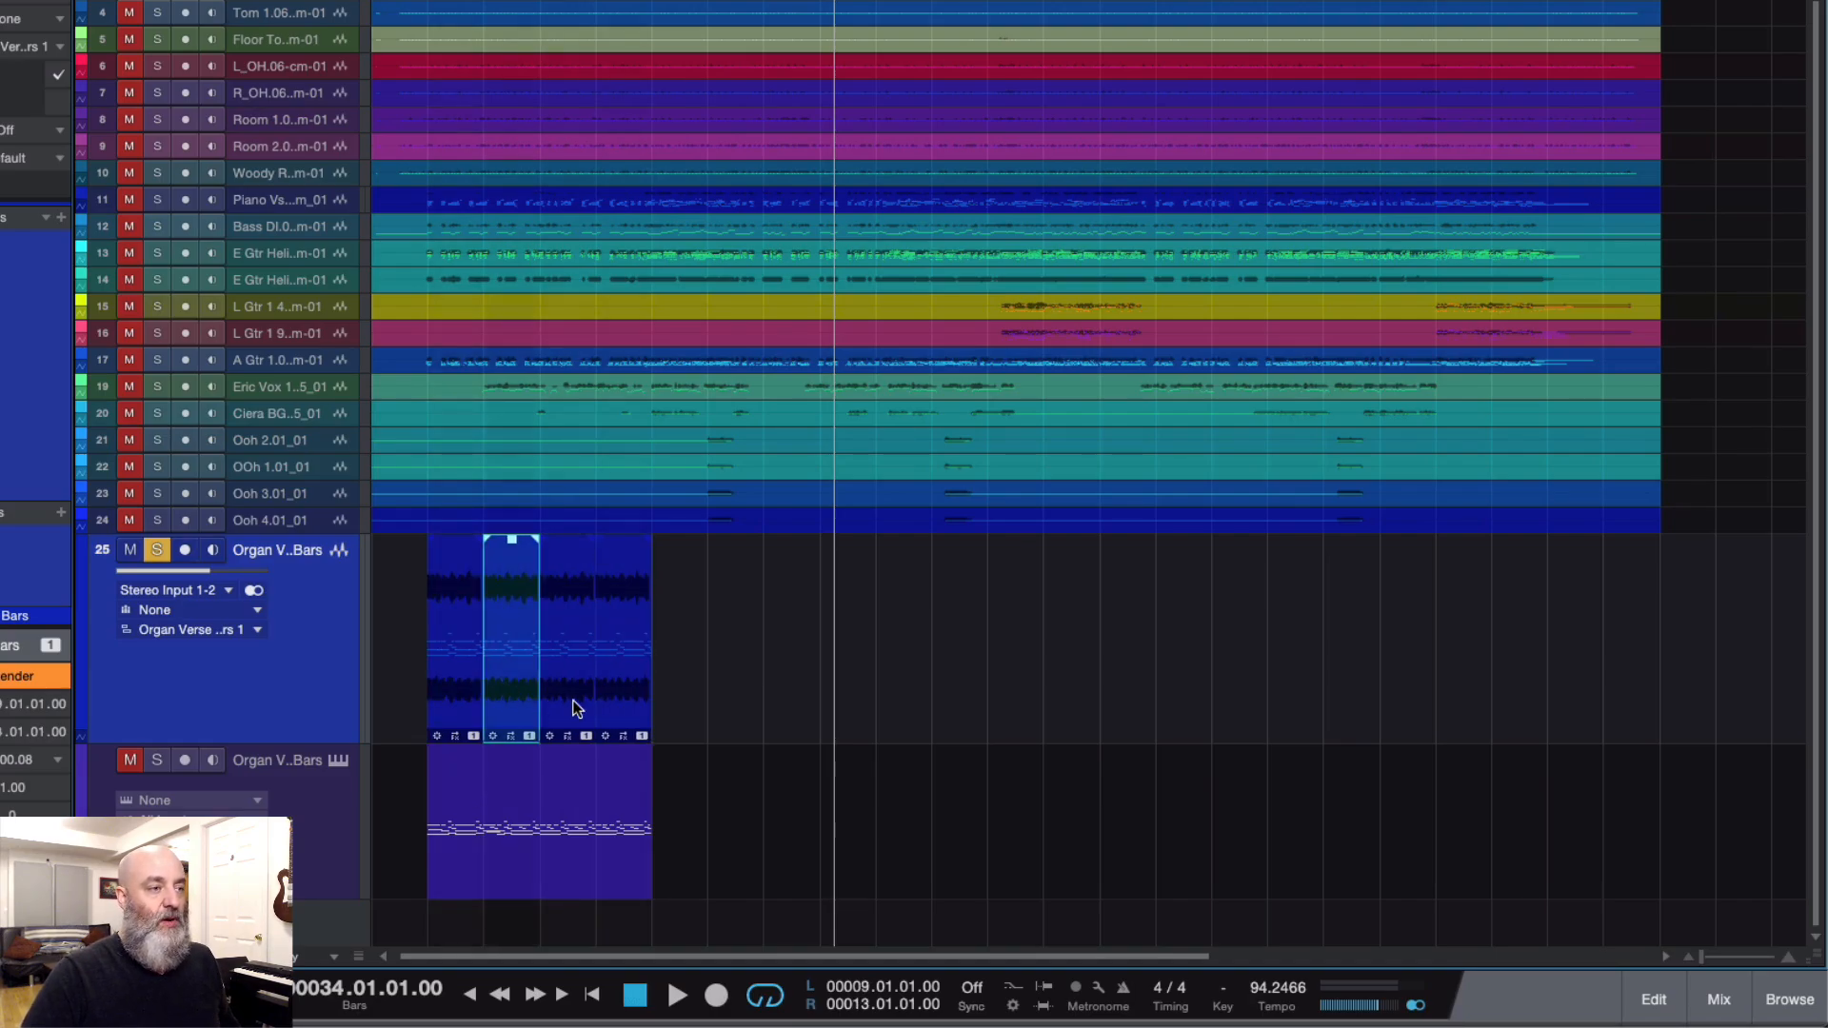
left_click(637, 702, "shift")
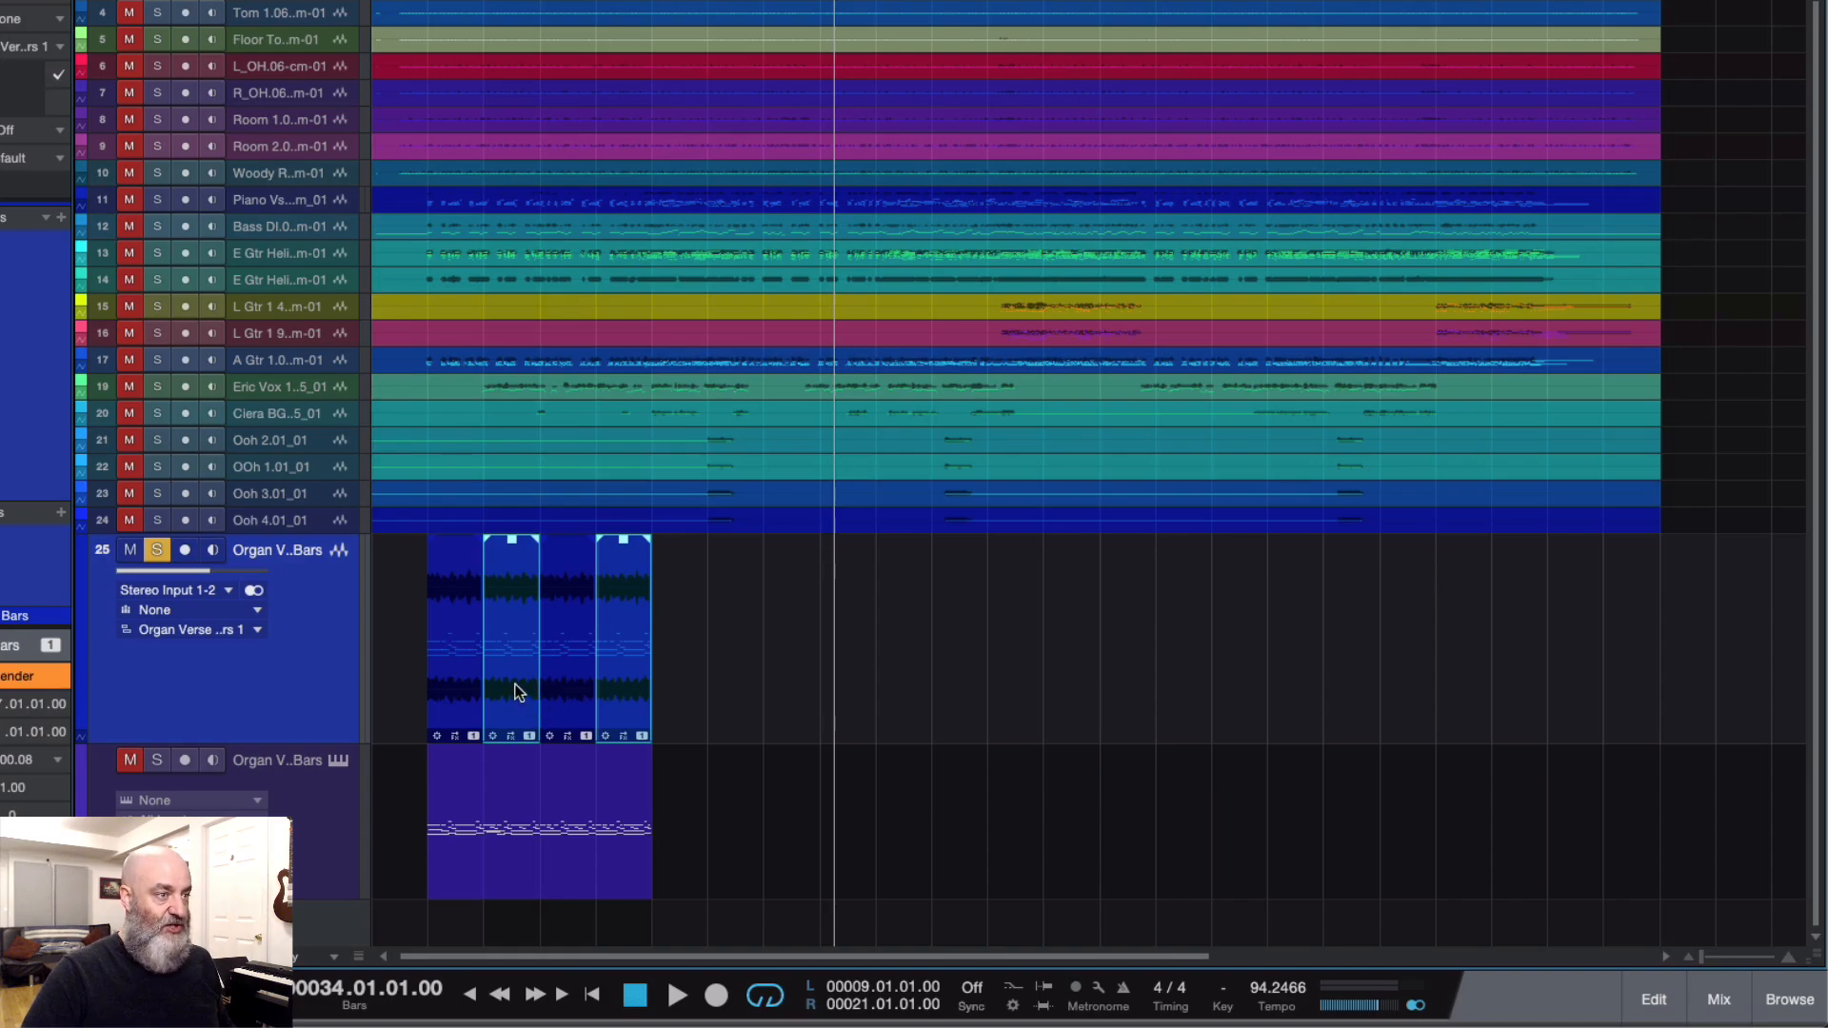
Step: Create a new clip version for the second and fourth organ audio events, in bars 9 to 13 and 17 to 21
left_click(463, 685)
left_click(513, 688)
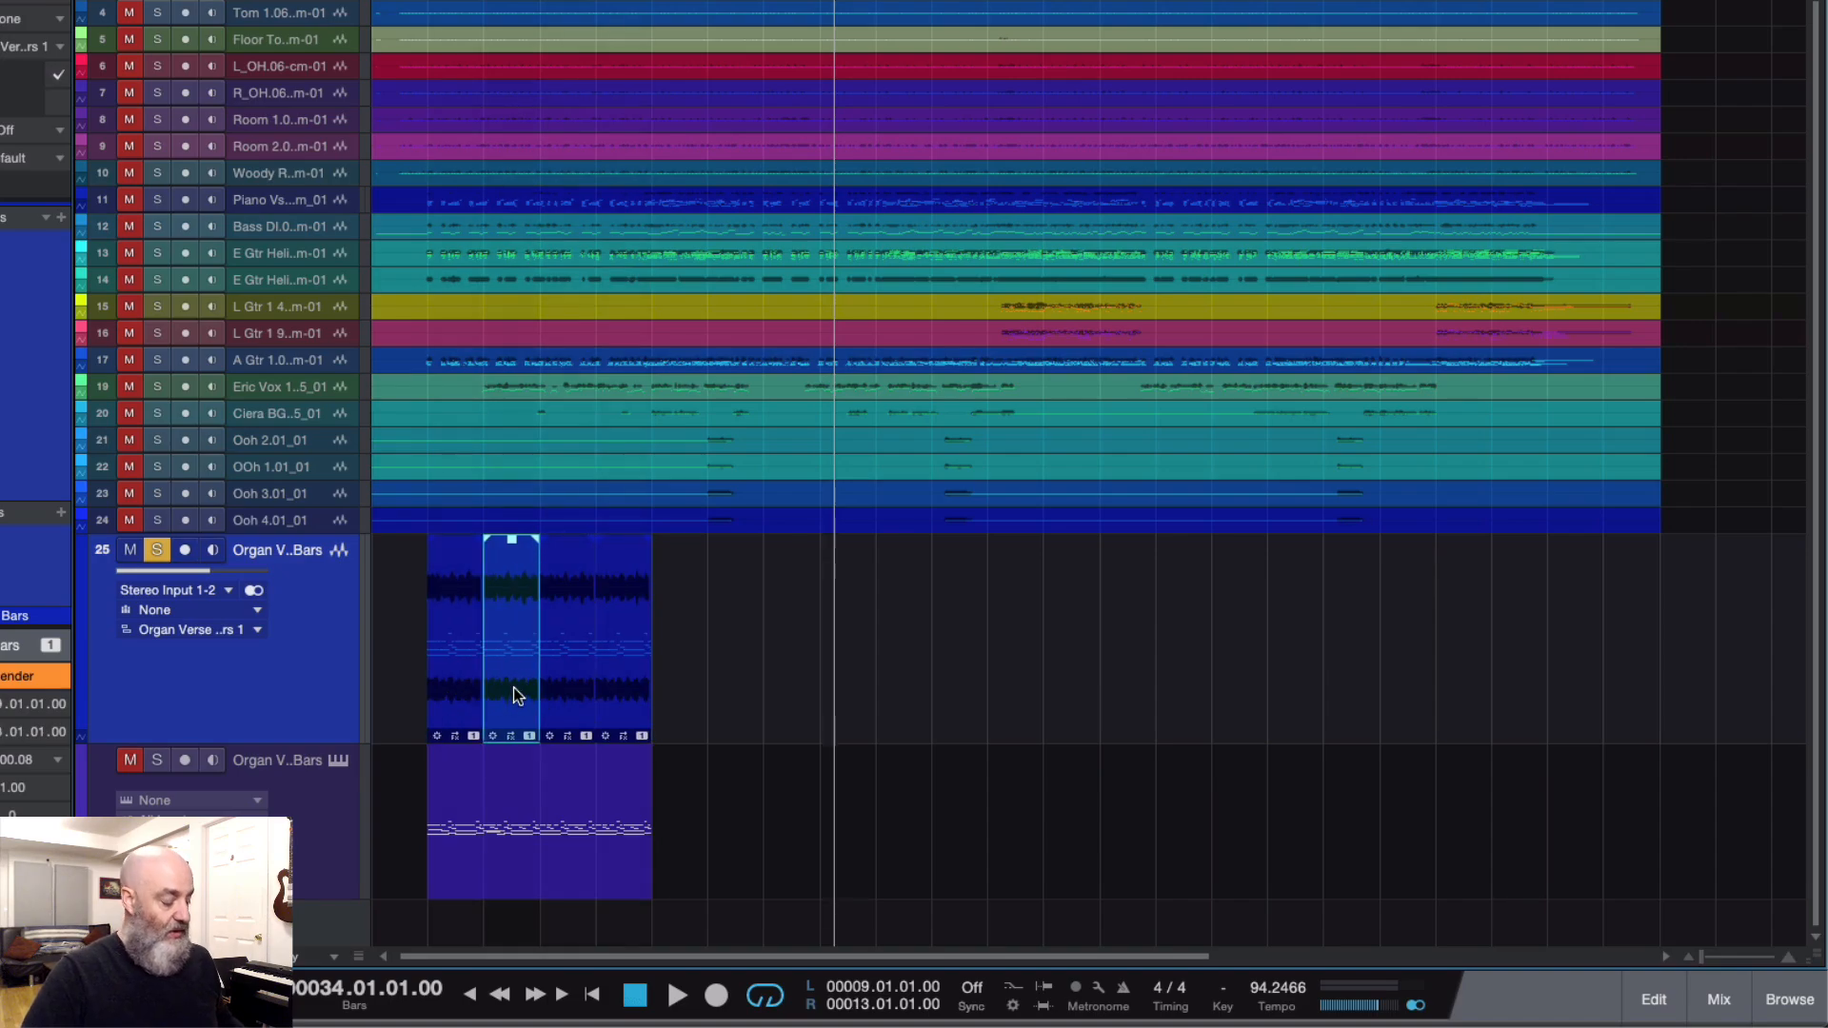
left_click(635, 707, "shift")
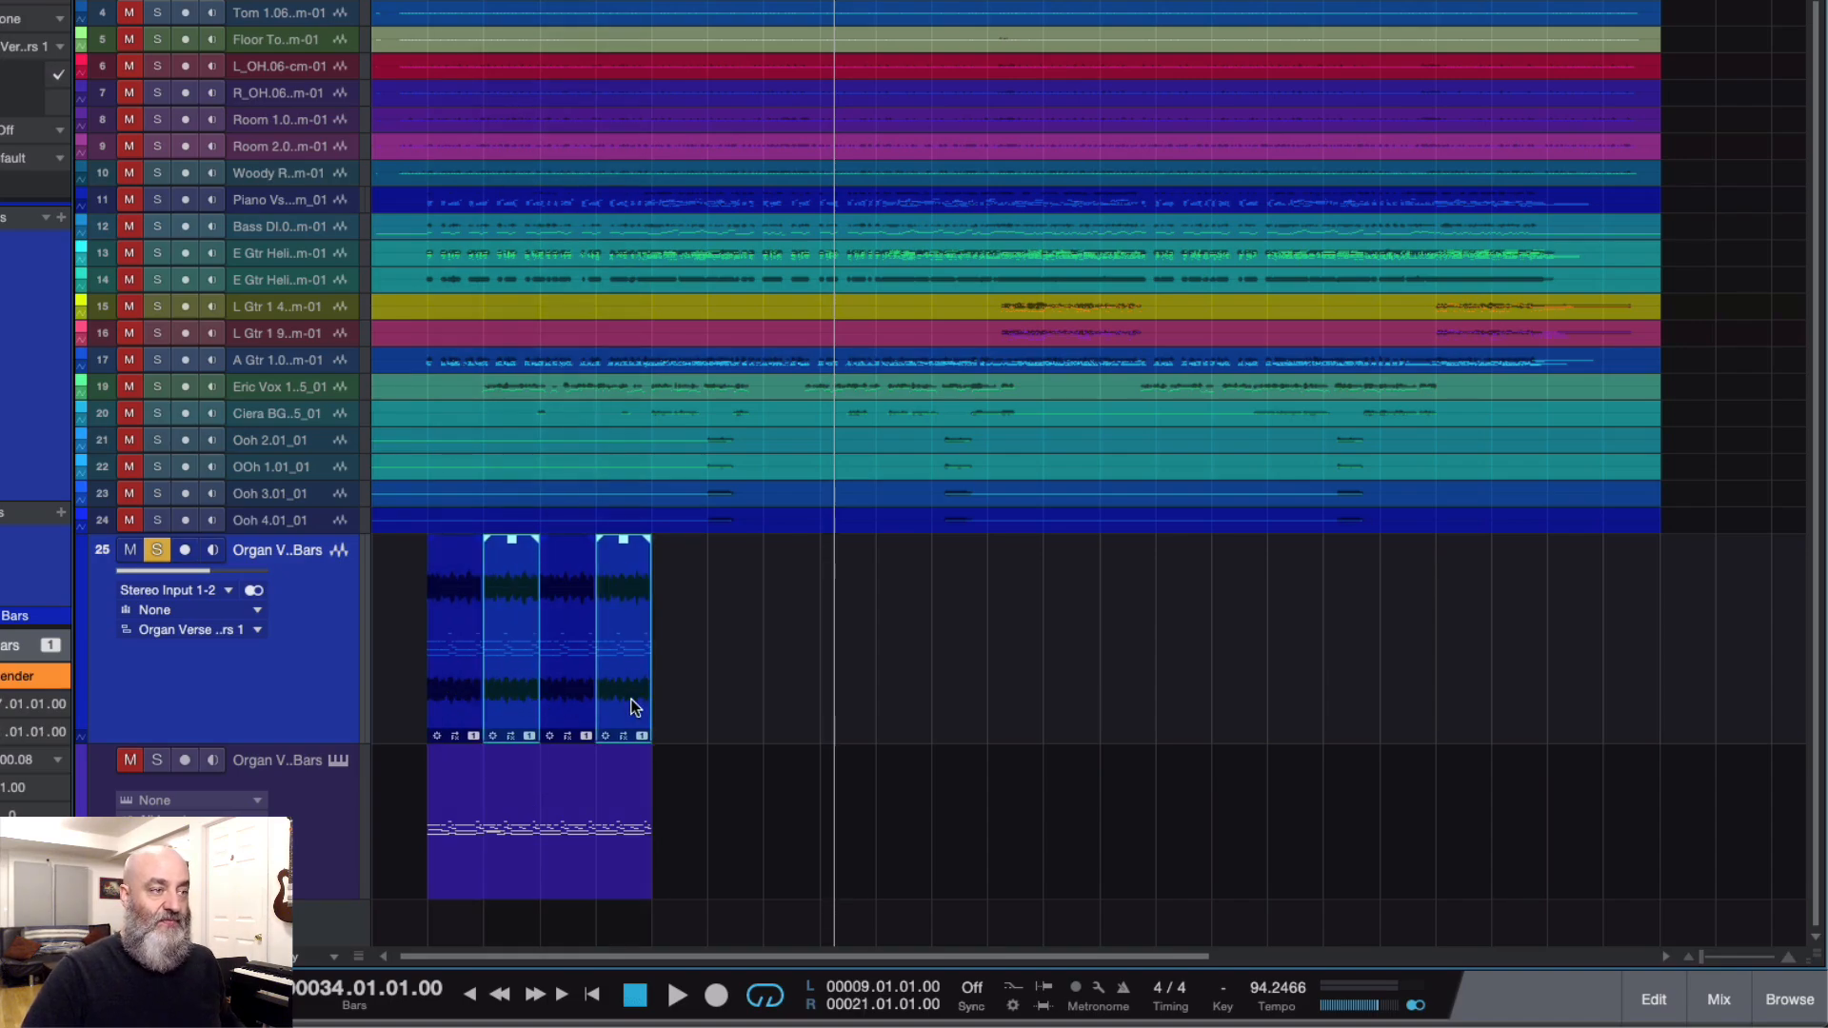
right_click(635, 706)
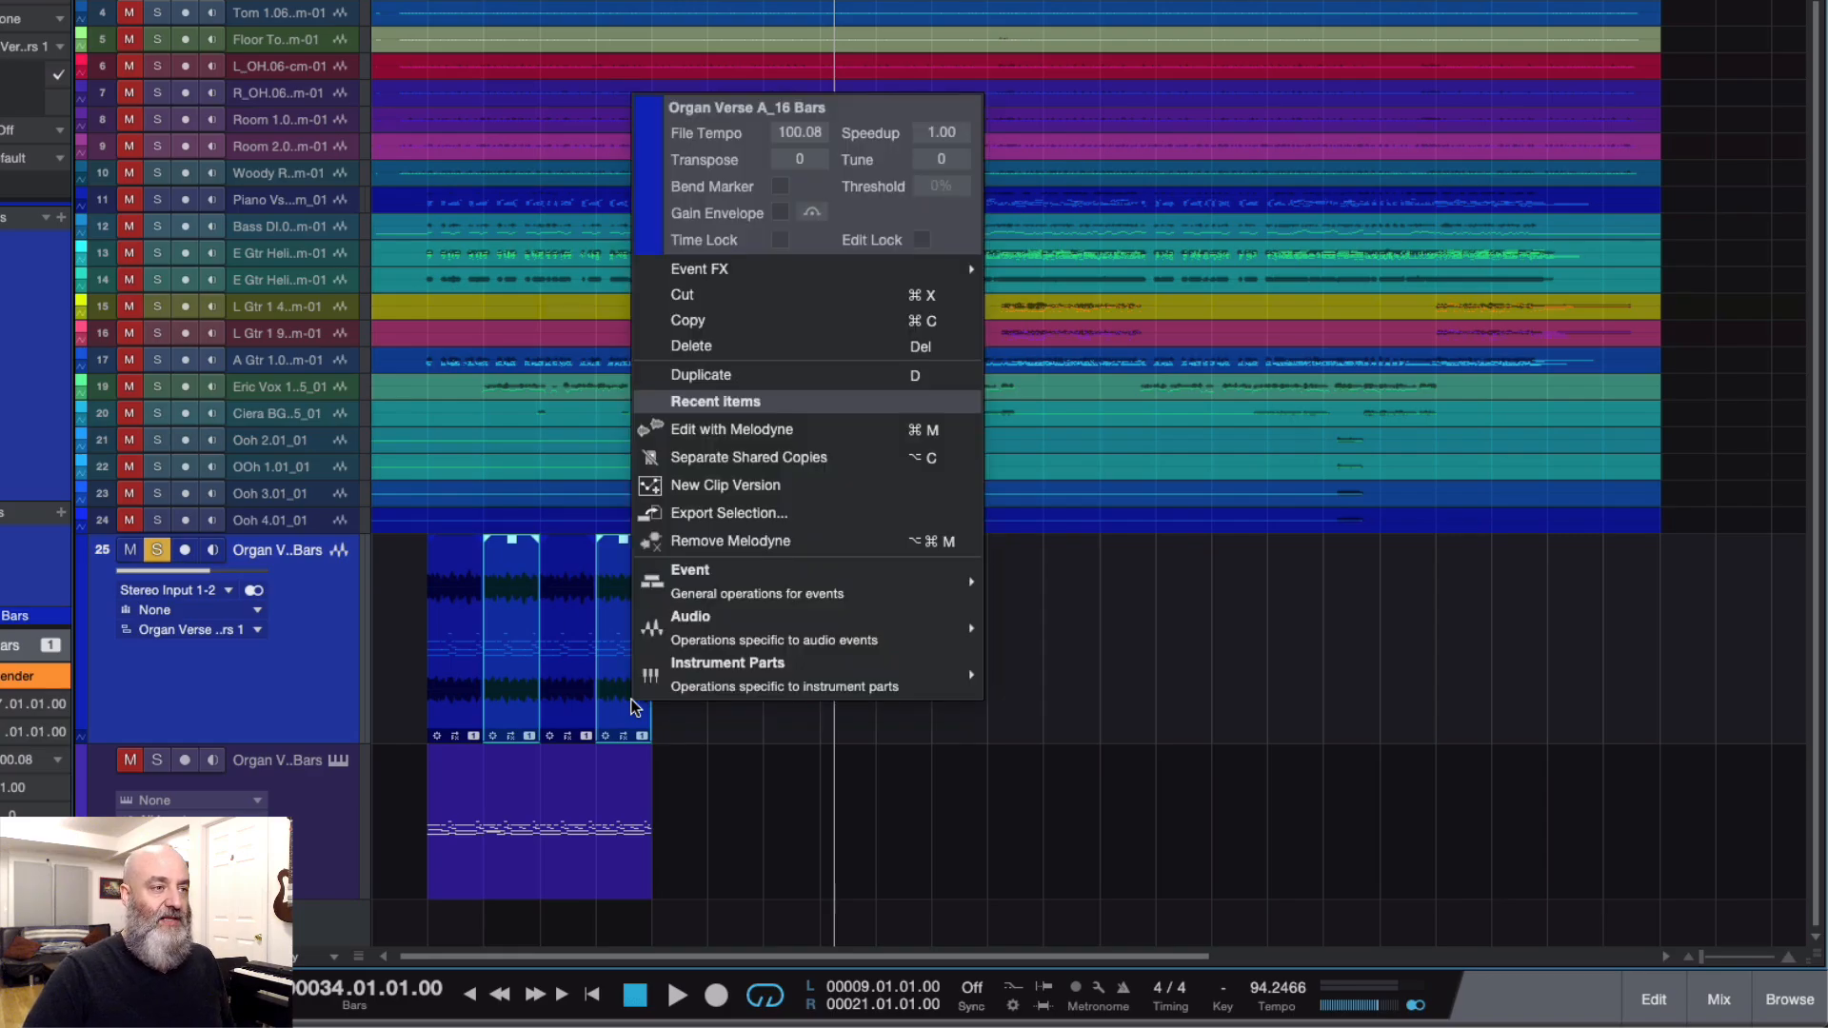
mouse_move(682, 630)
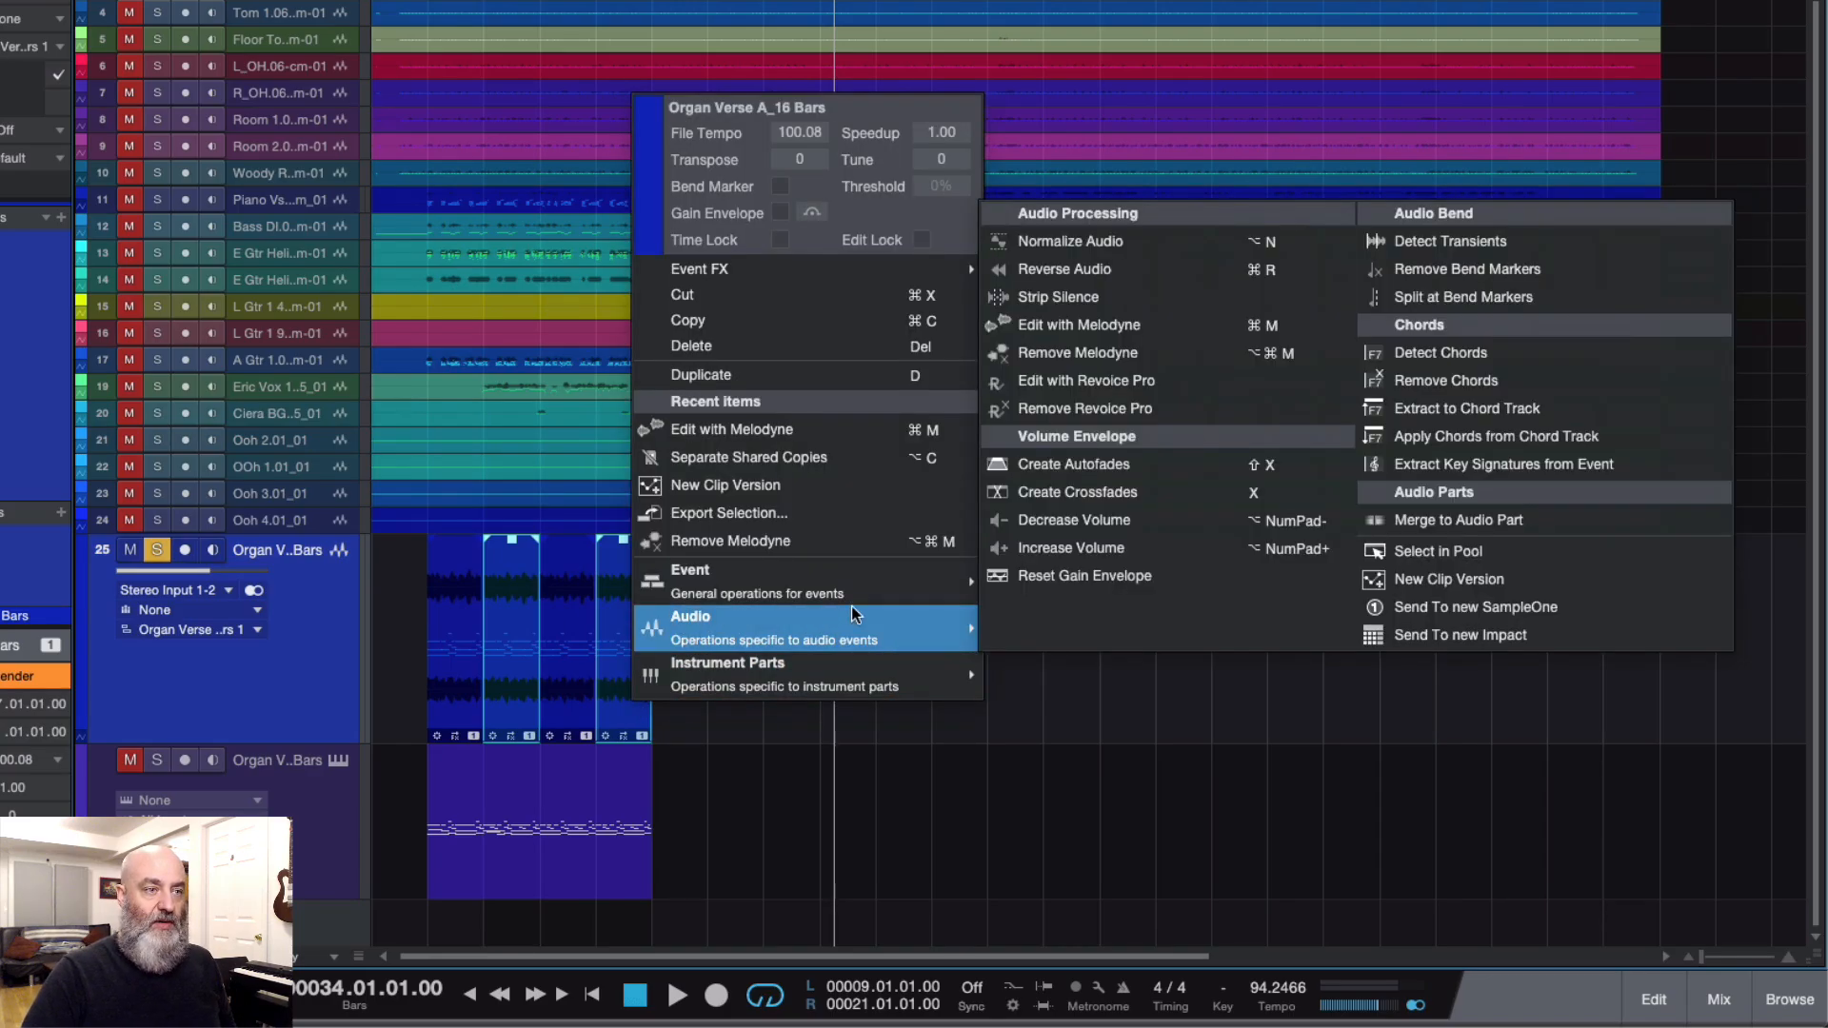
left_click(1419, 576)
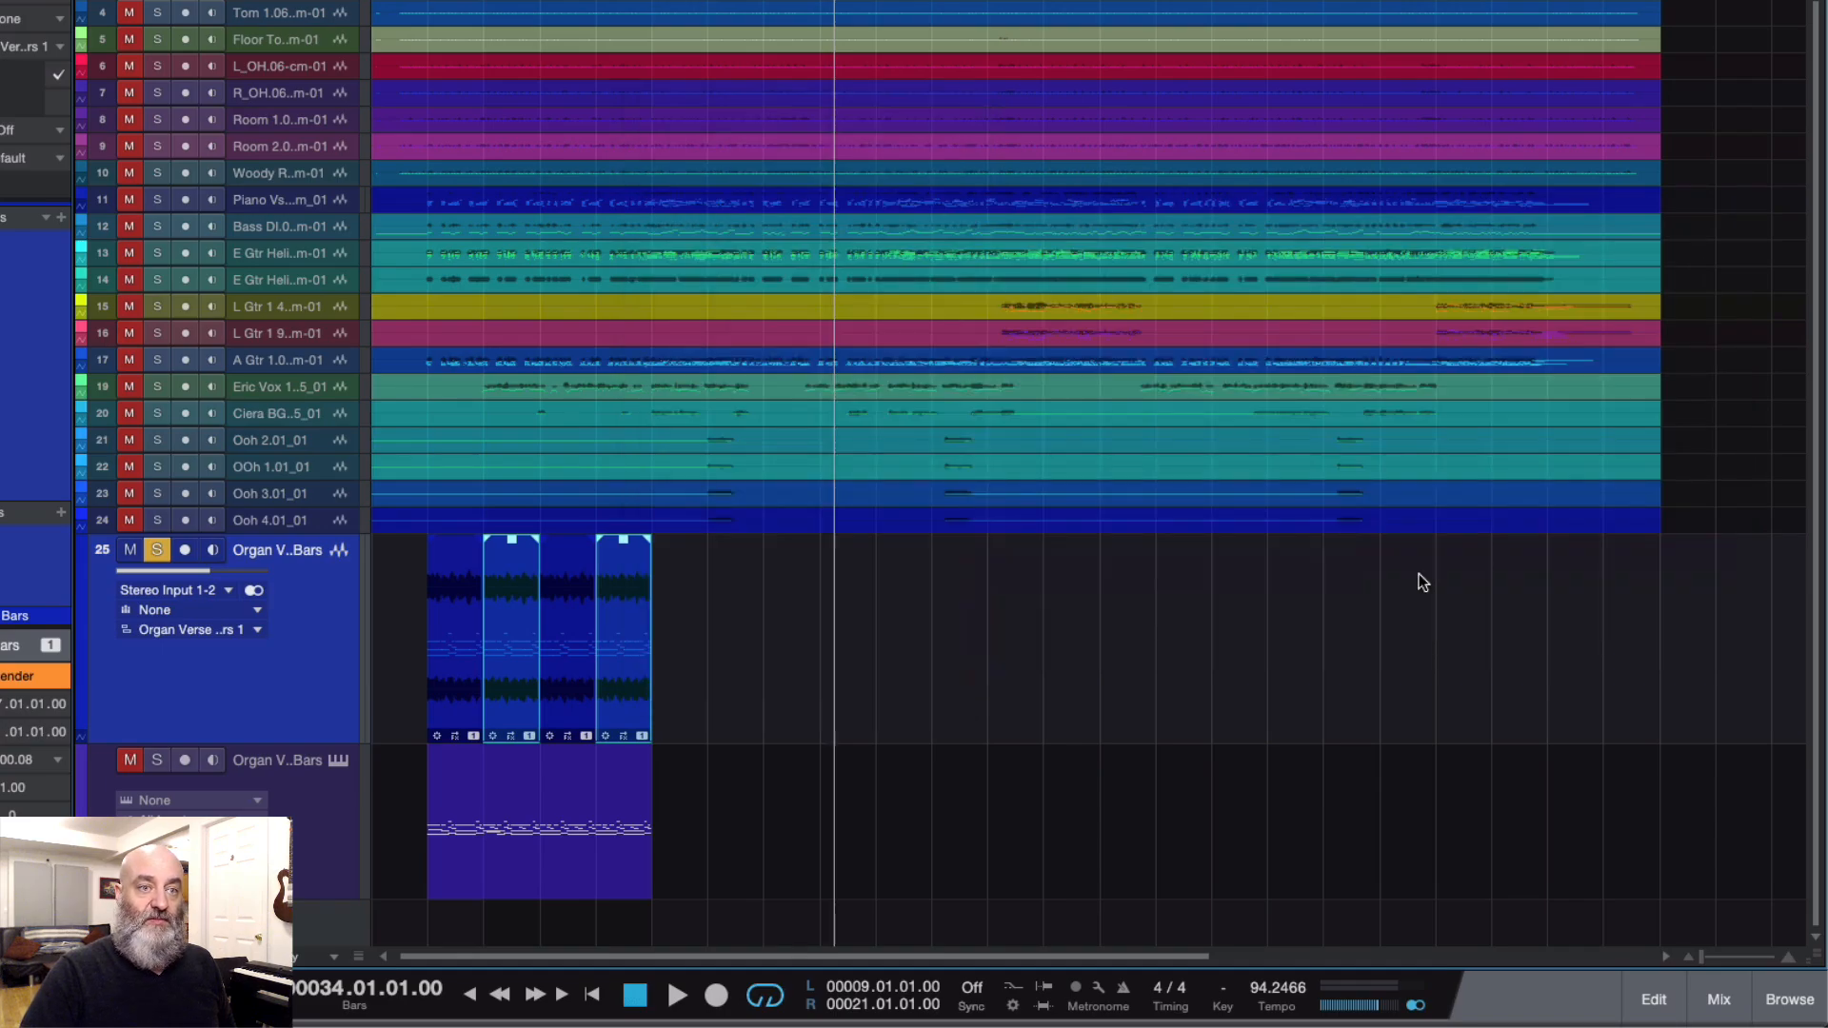
Step: Open the new organ clip versions in Melodyne, test the G4 notes in bars 6 and 10, and close the editor
right_click(517, 655)
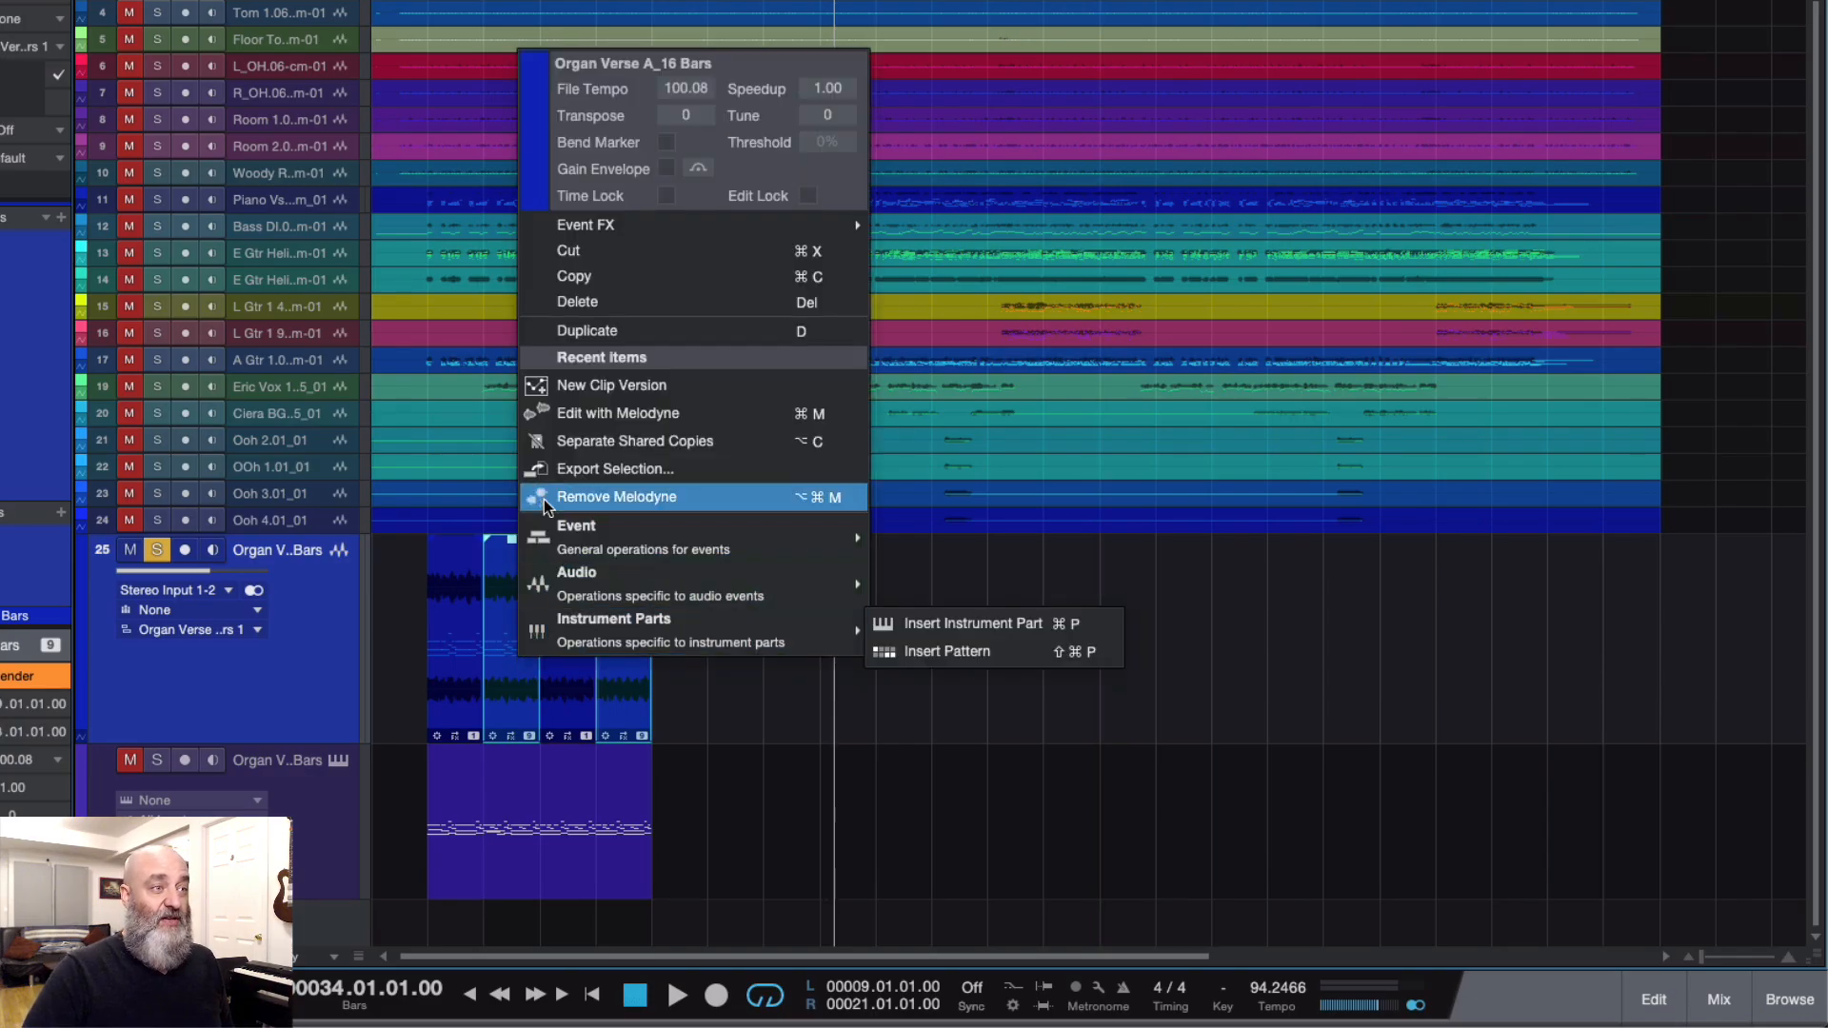
left_click(569, 415)
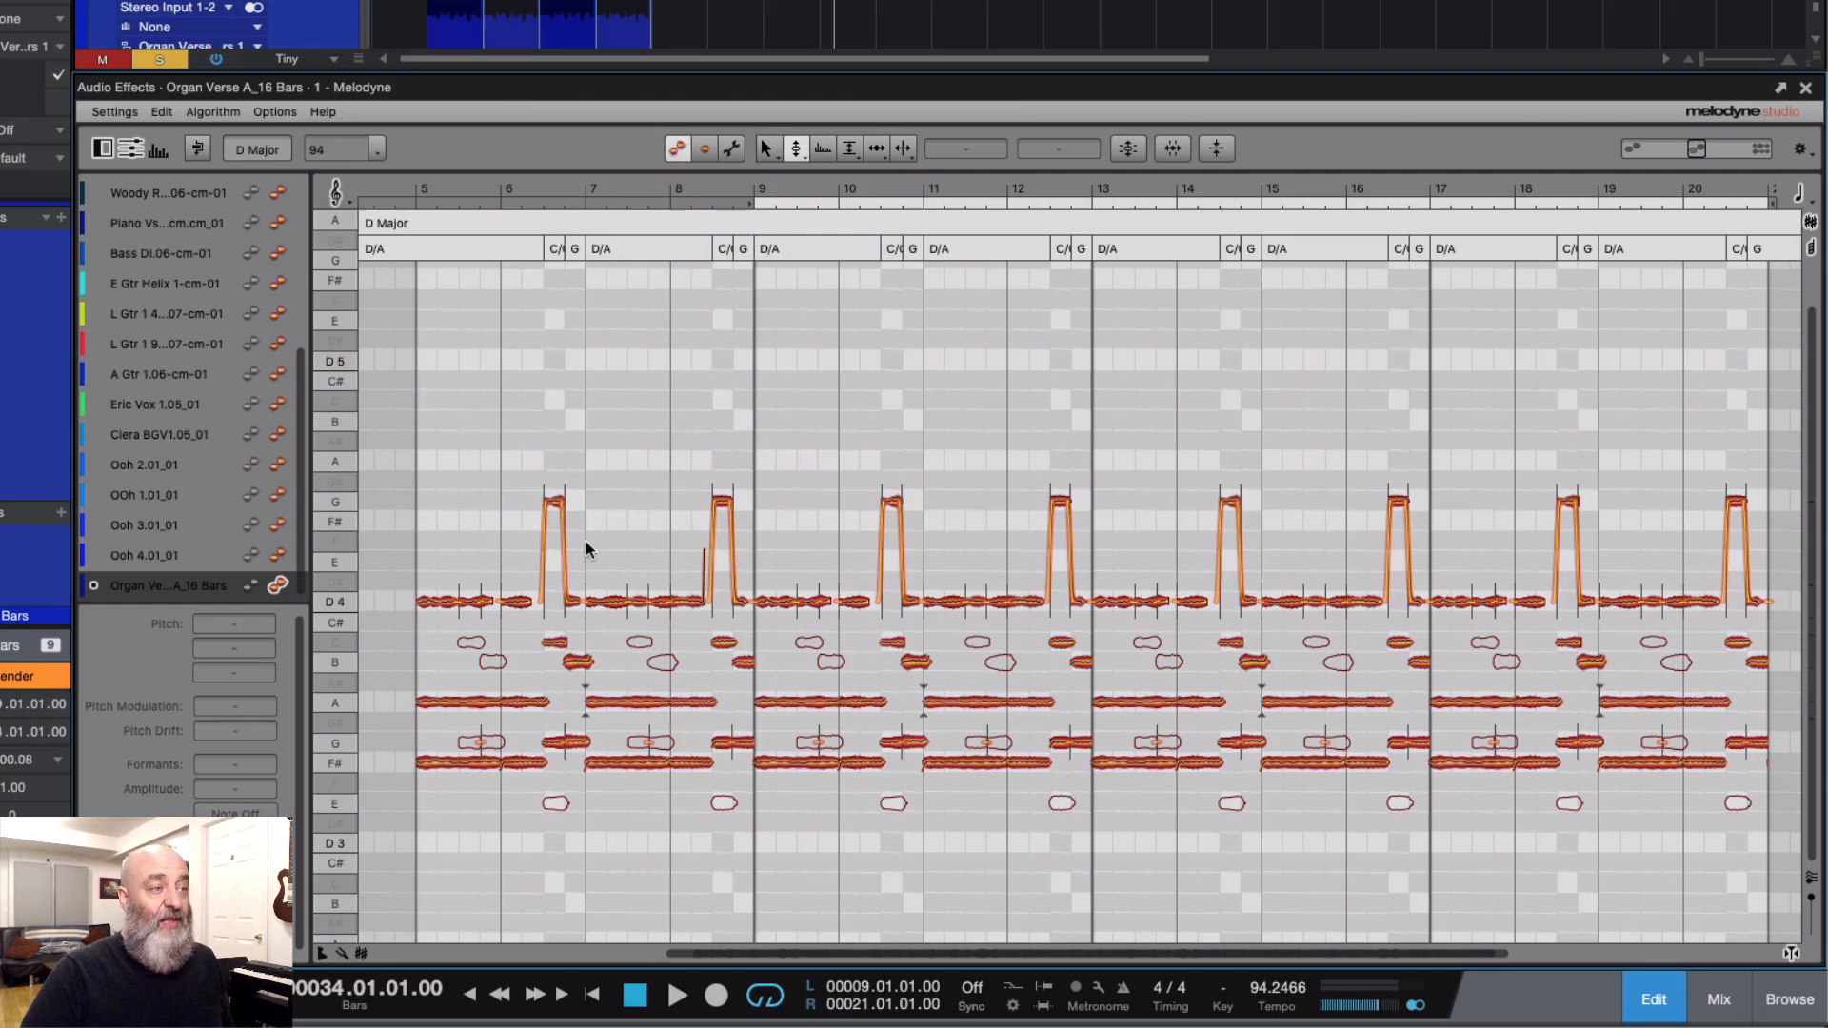
mouse_move(554, 505)
left_mouse_down()
mouse_move(552, 548)
mouse_move(553, 391)
mouse_move(554, 483)
left_mouse_up()
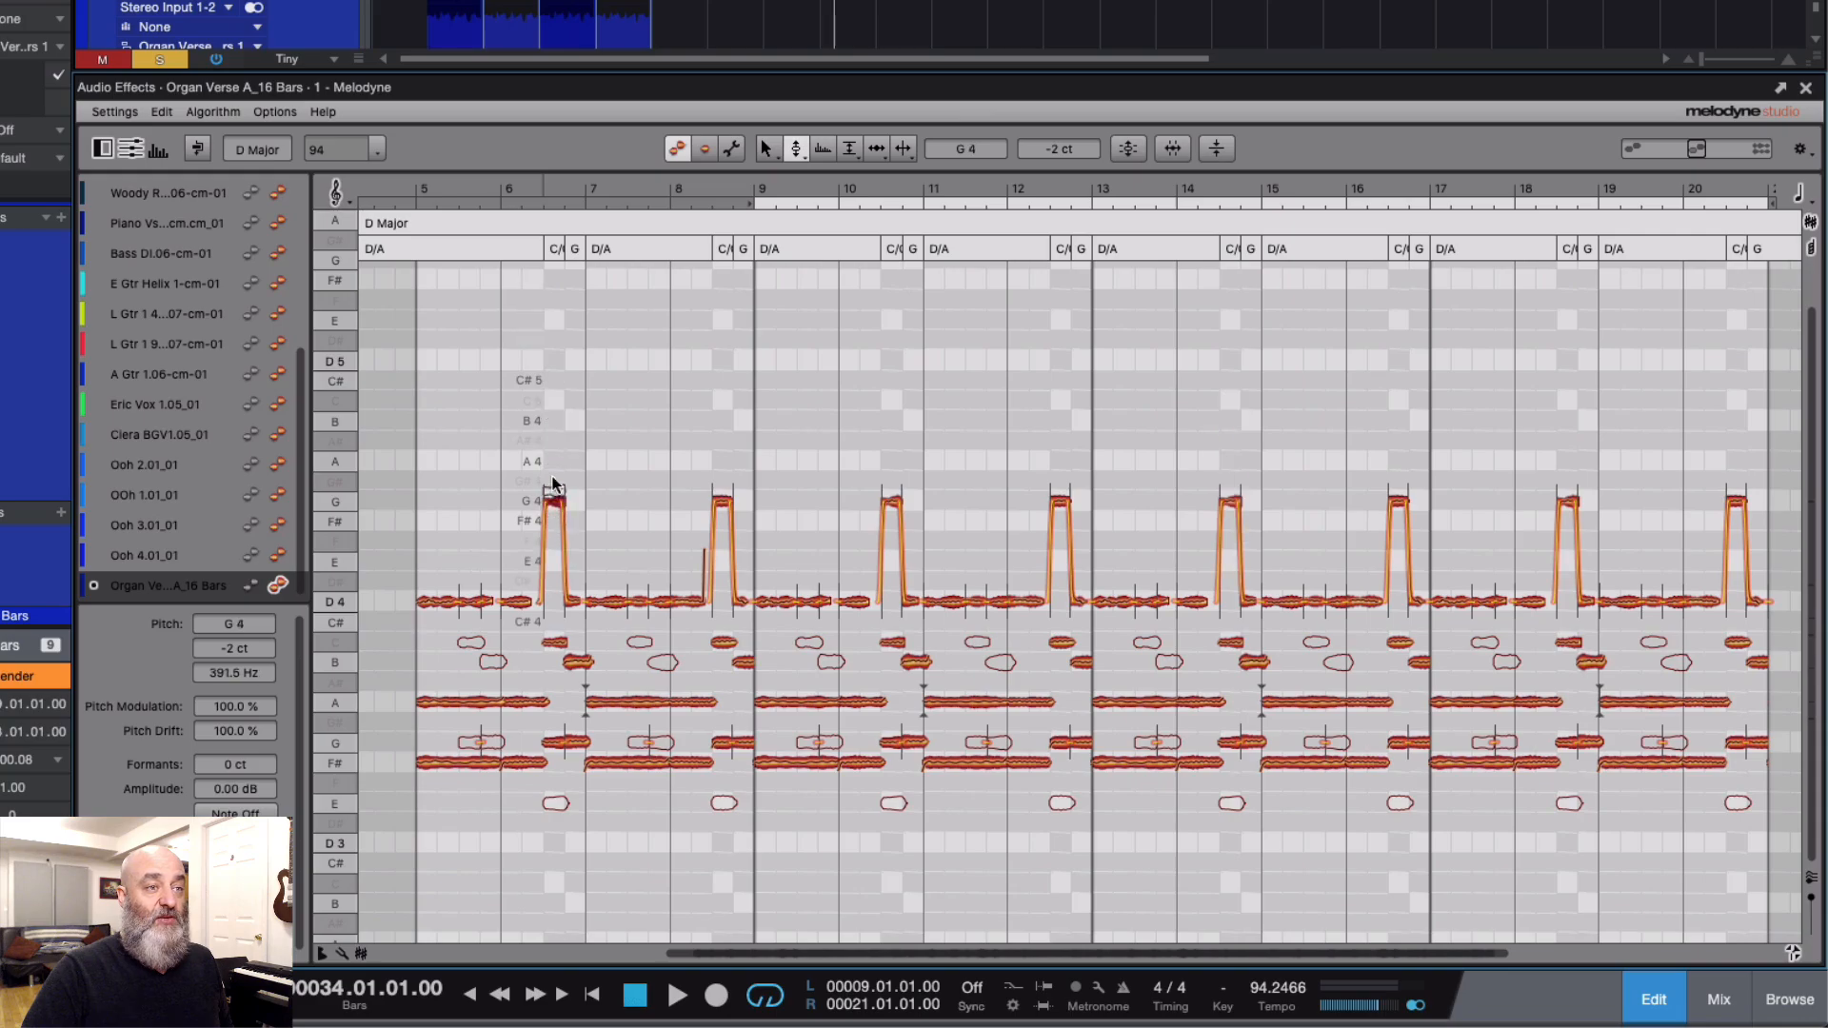
left_click(890, 498)
mouse_move(890, 486)
left_mouse_down()
mouse_move(890, 405)
mouse_move(890, 492)
left_mouse_up()
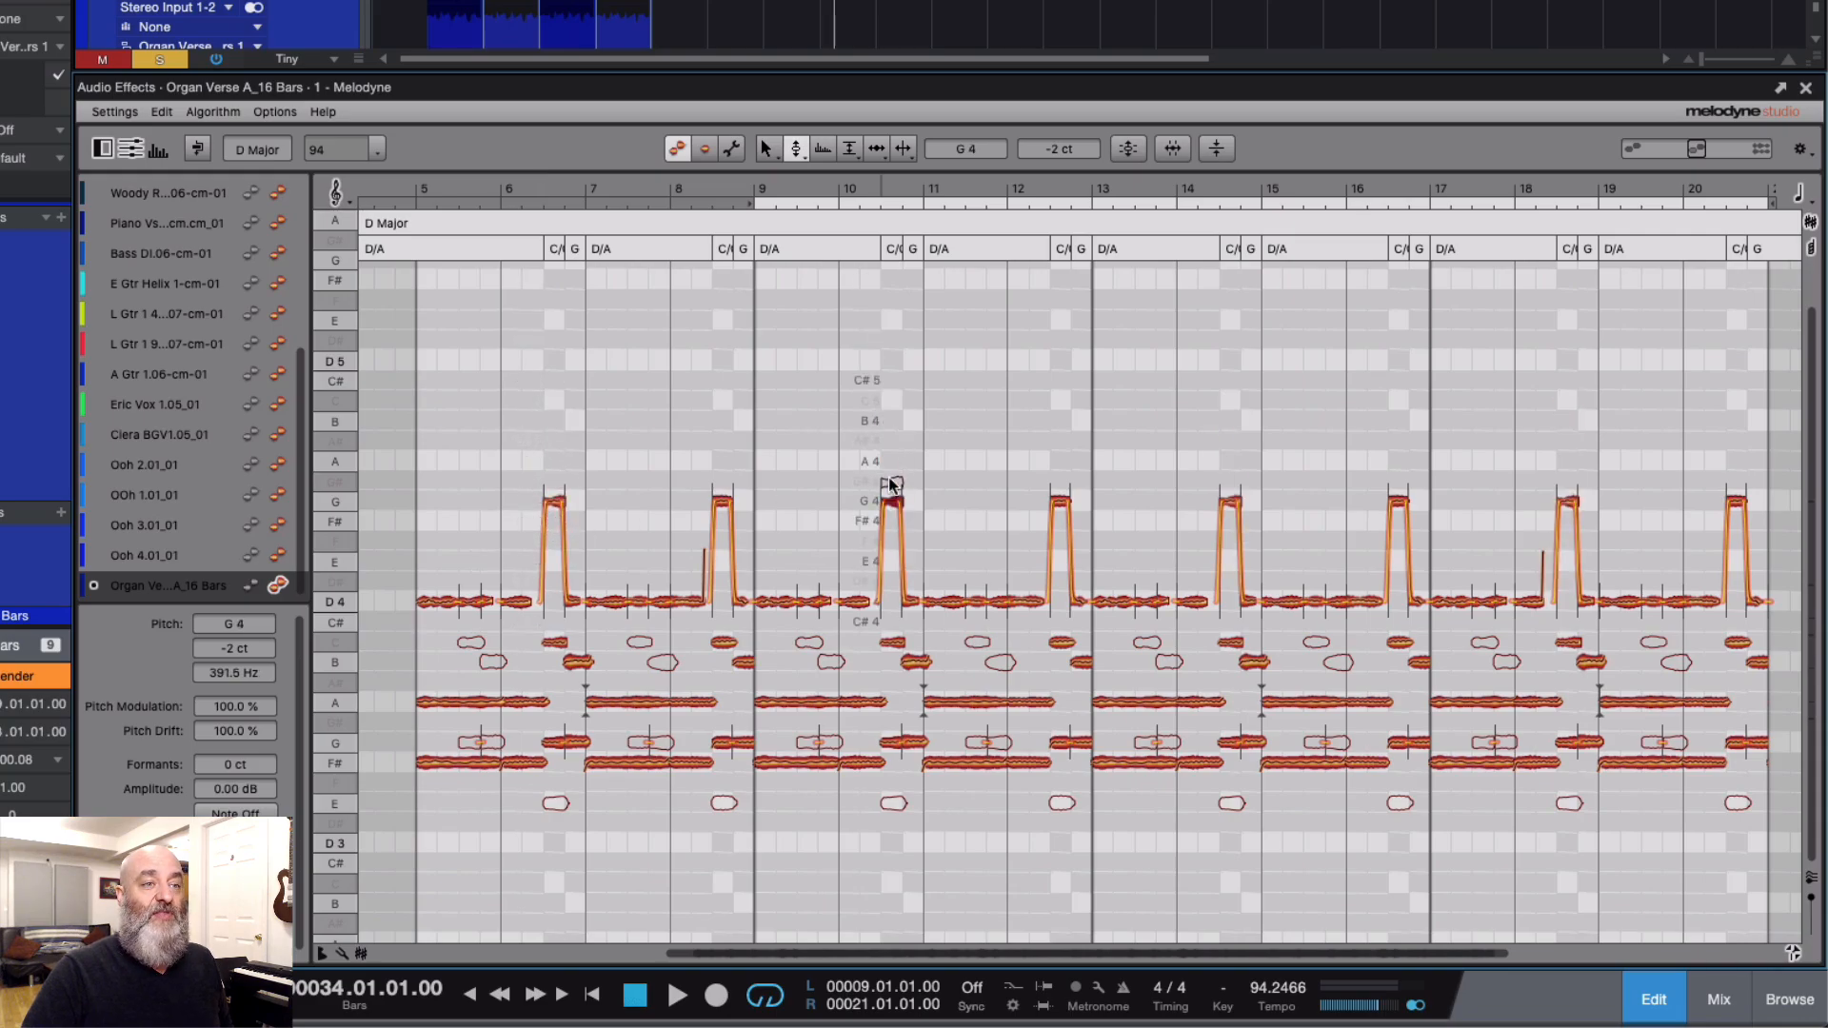
left_click(1806, 89)
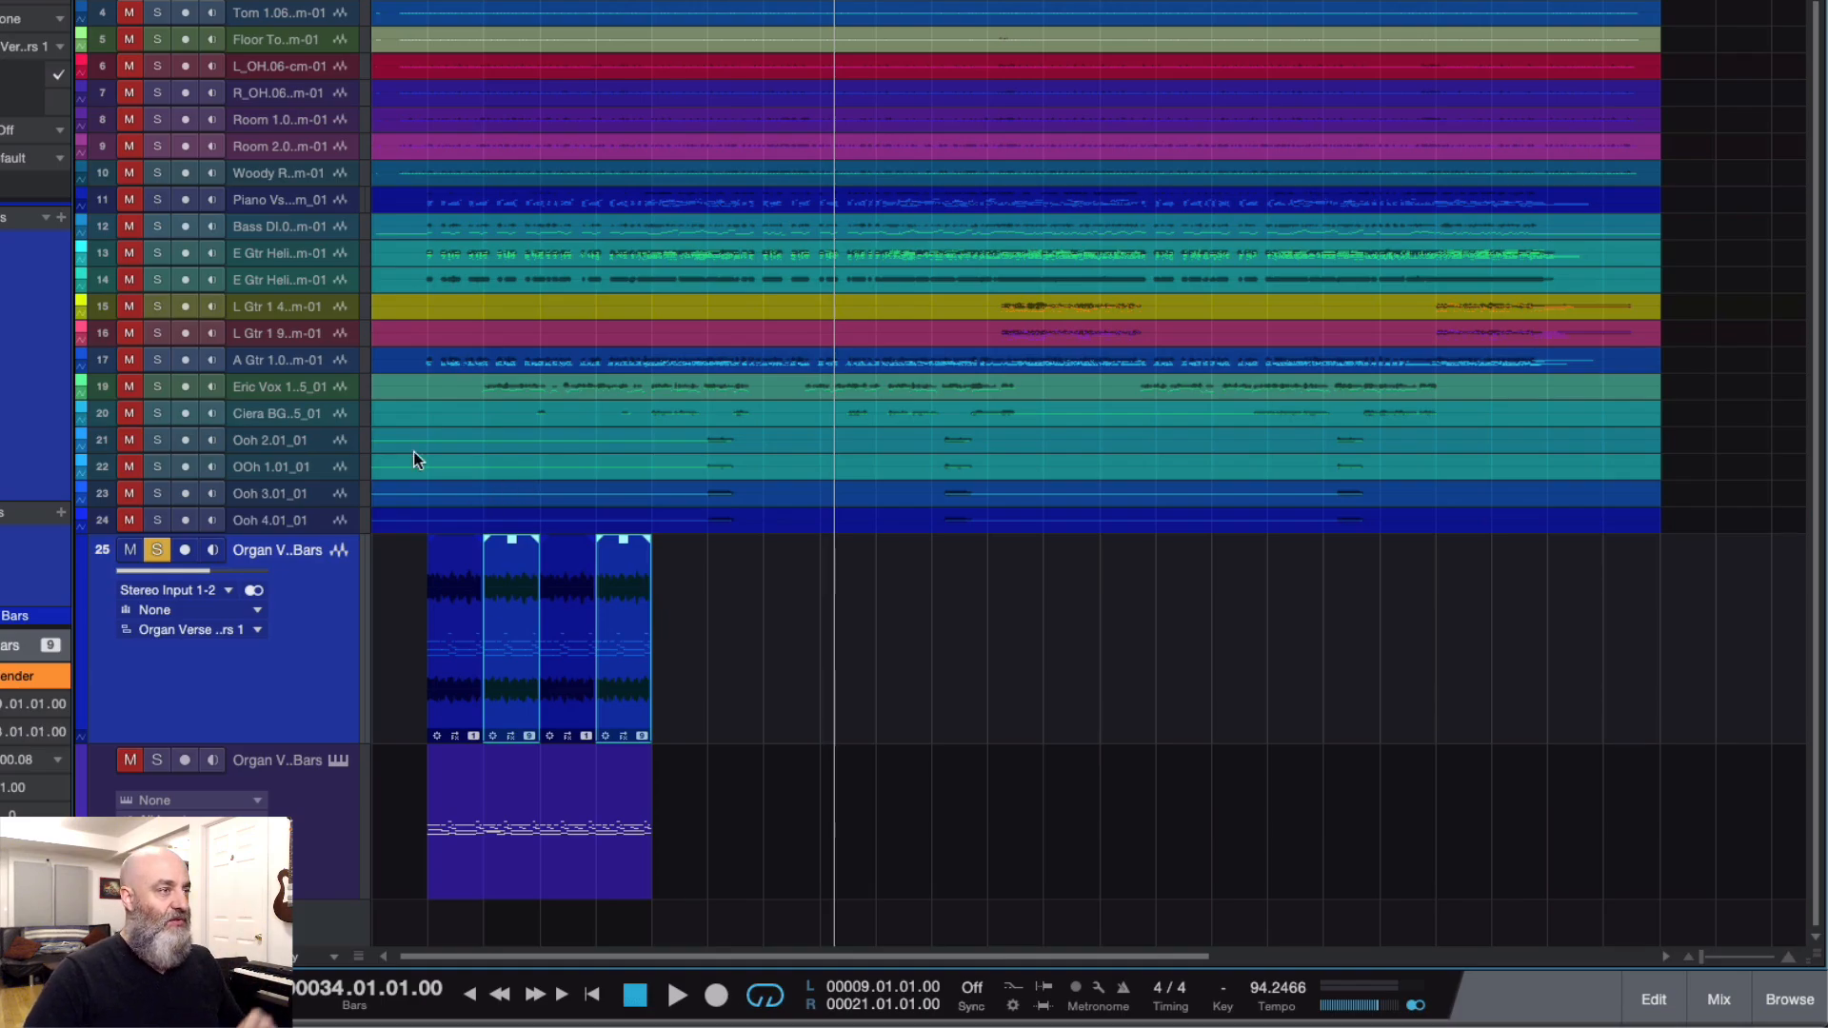
Step: Make a complete duplicate of vocal track 19, including its audio event
left_click(259, 390)
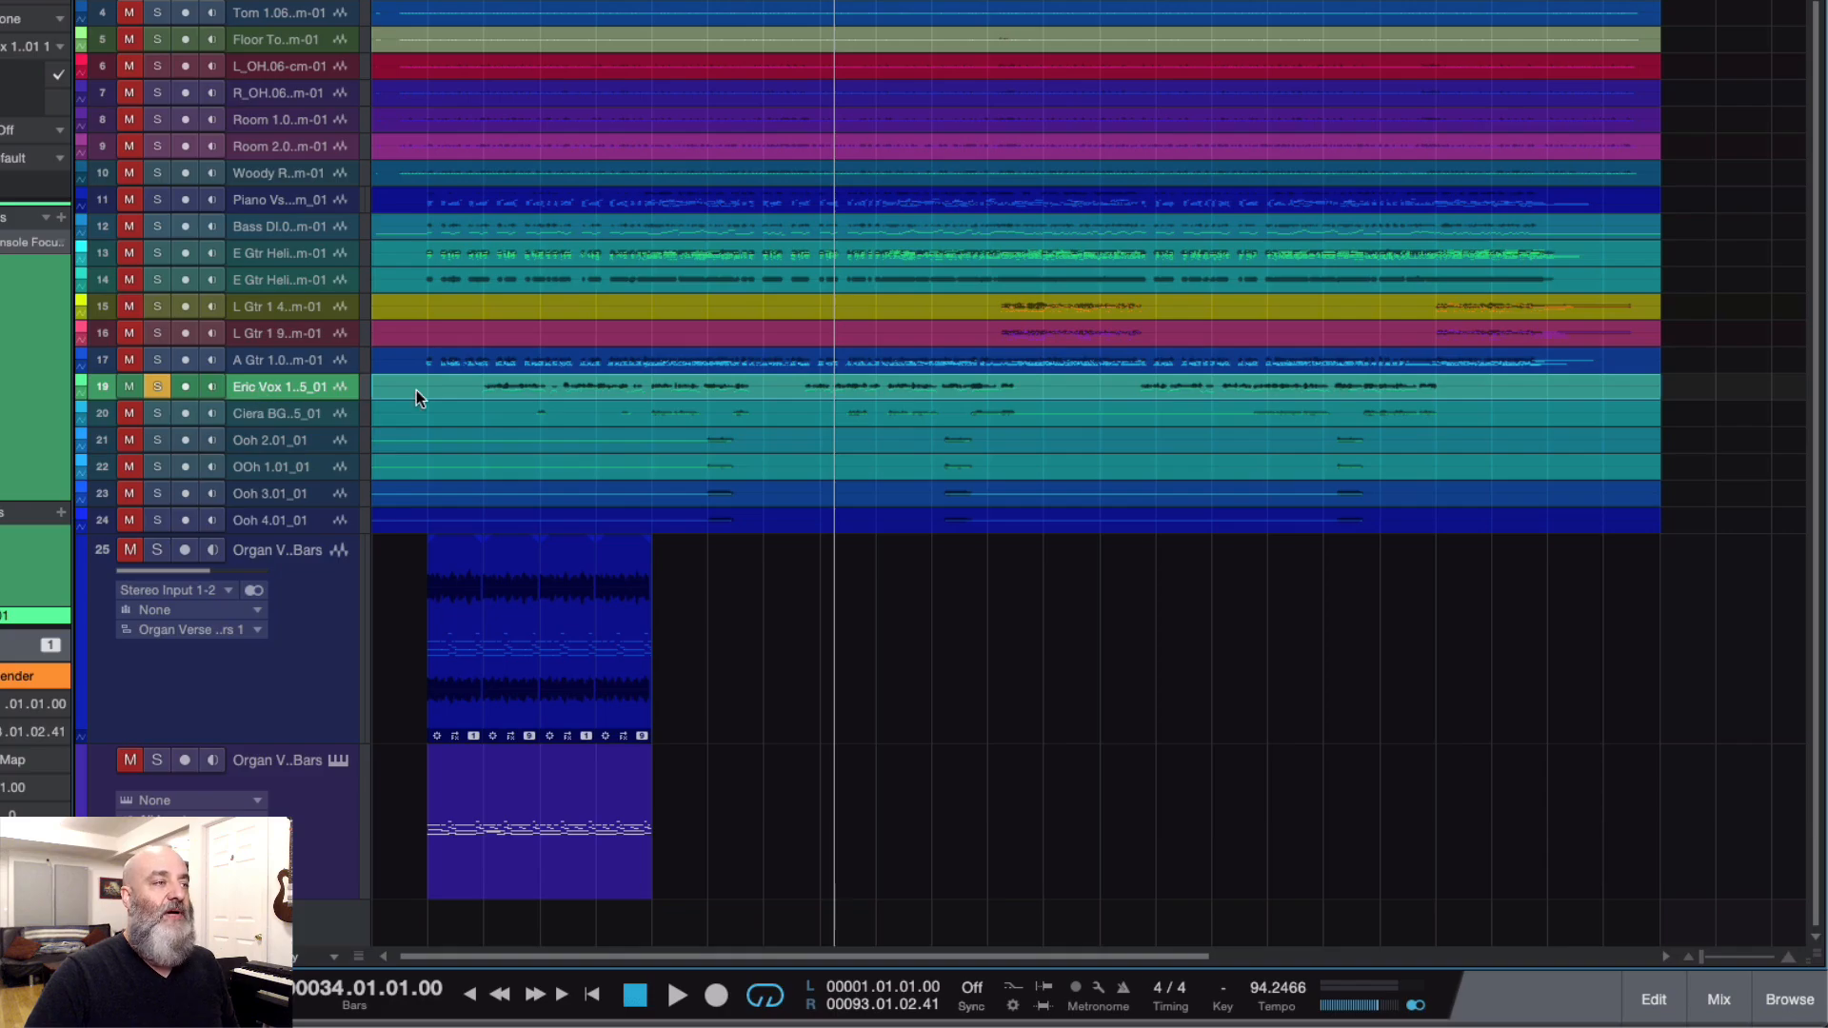
right_click(289, 393)
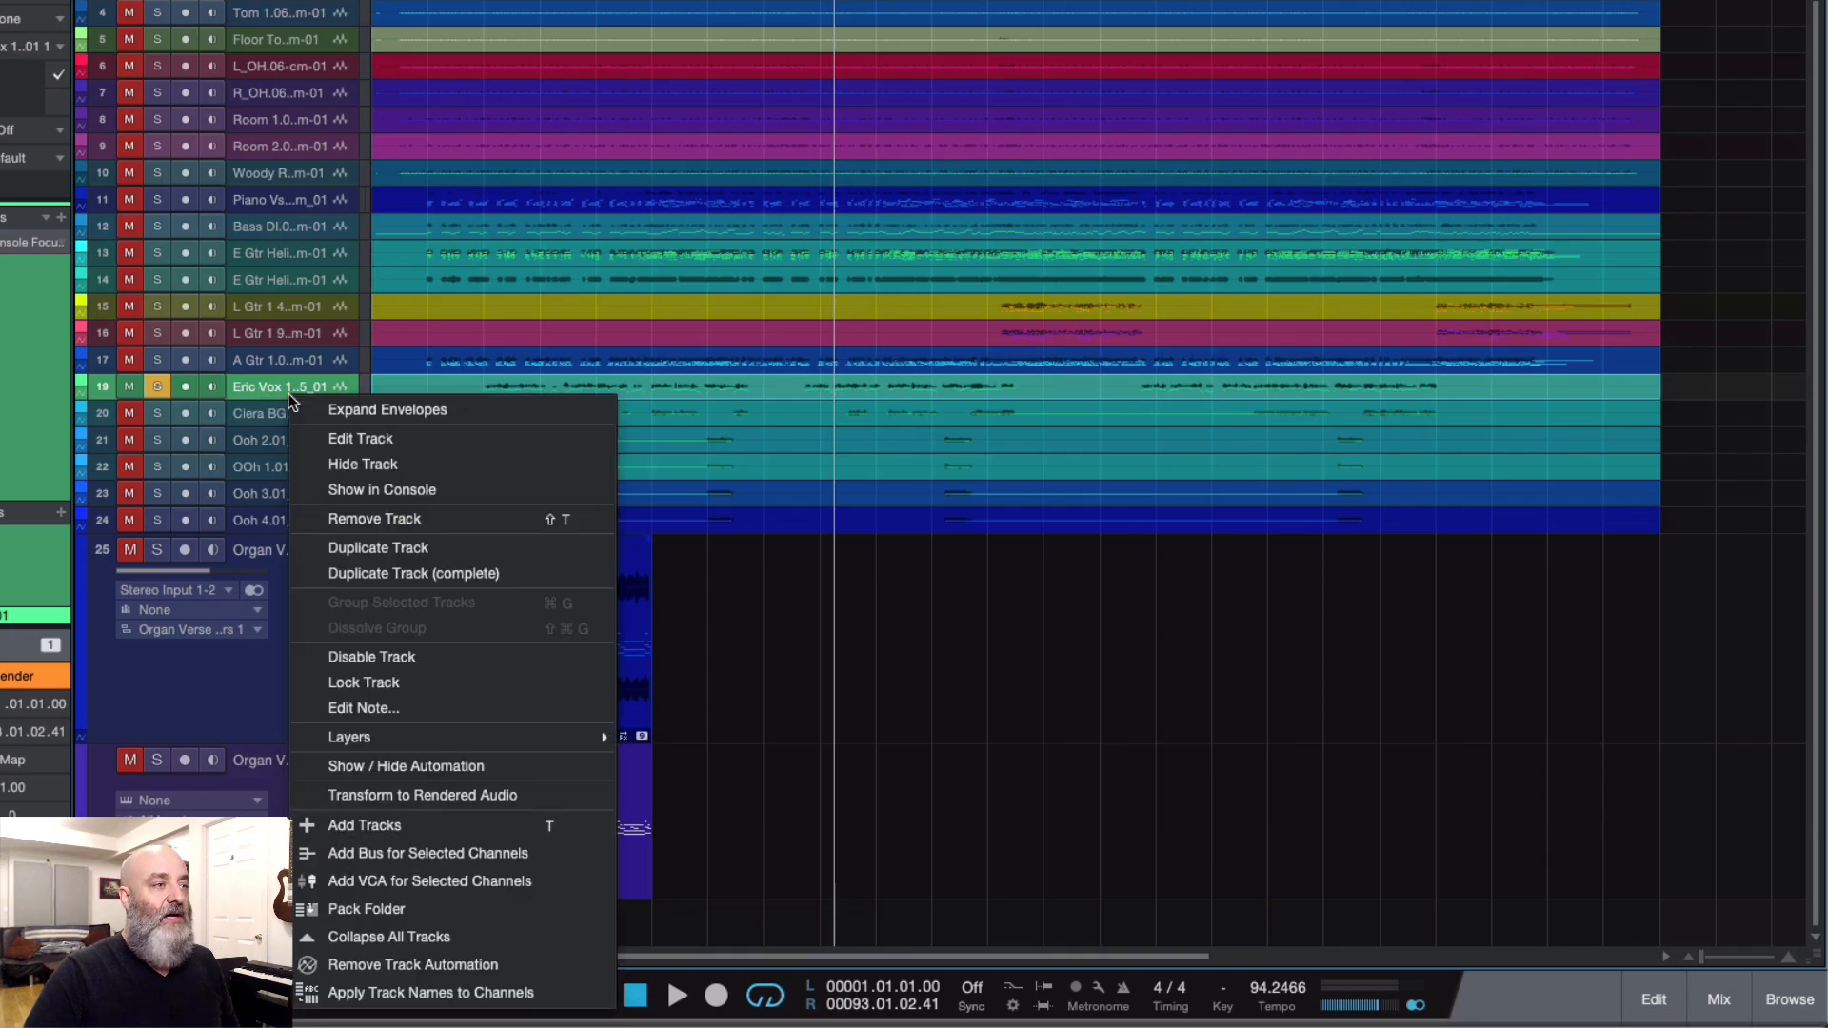
left_click(334, 571)
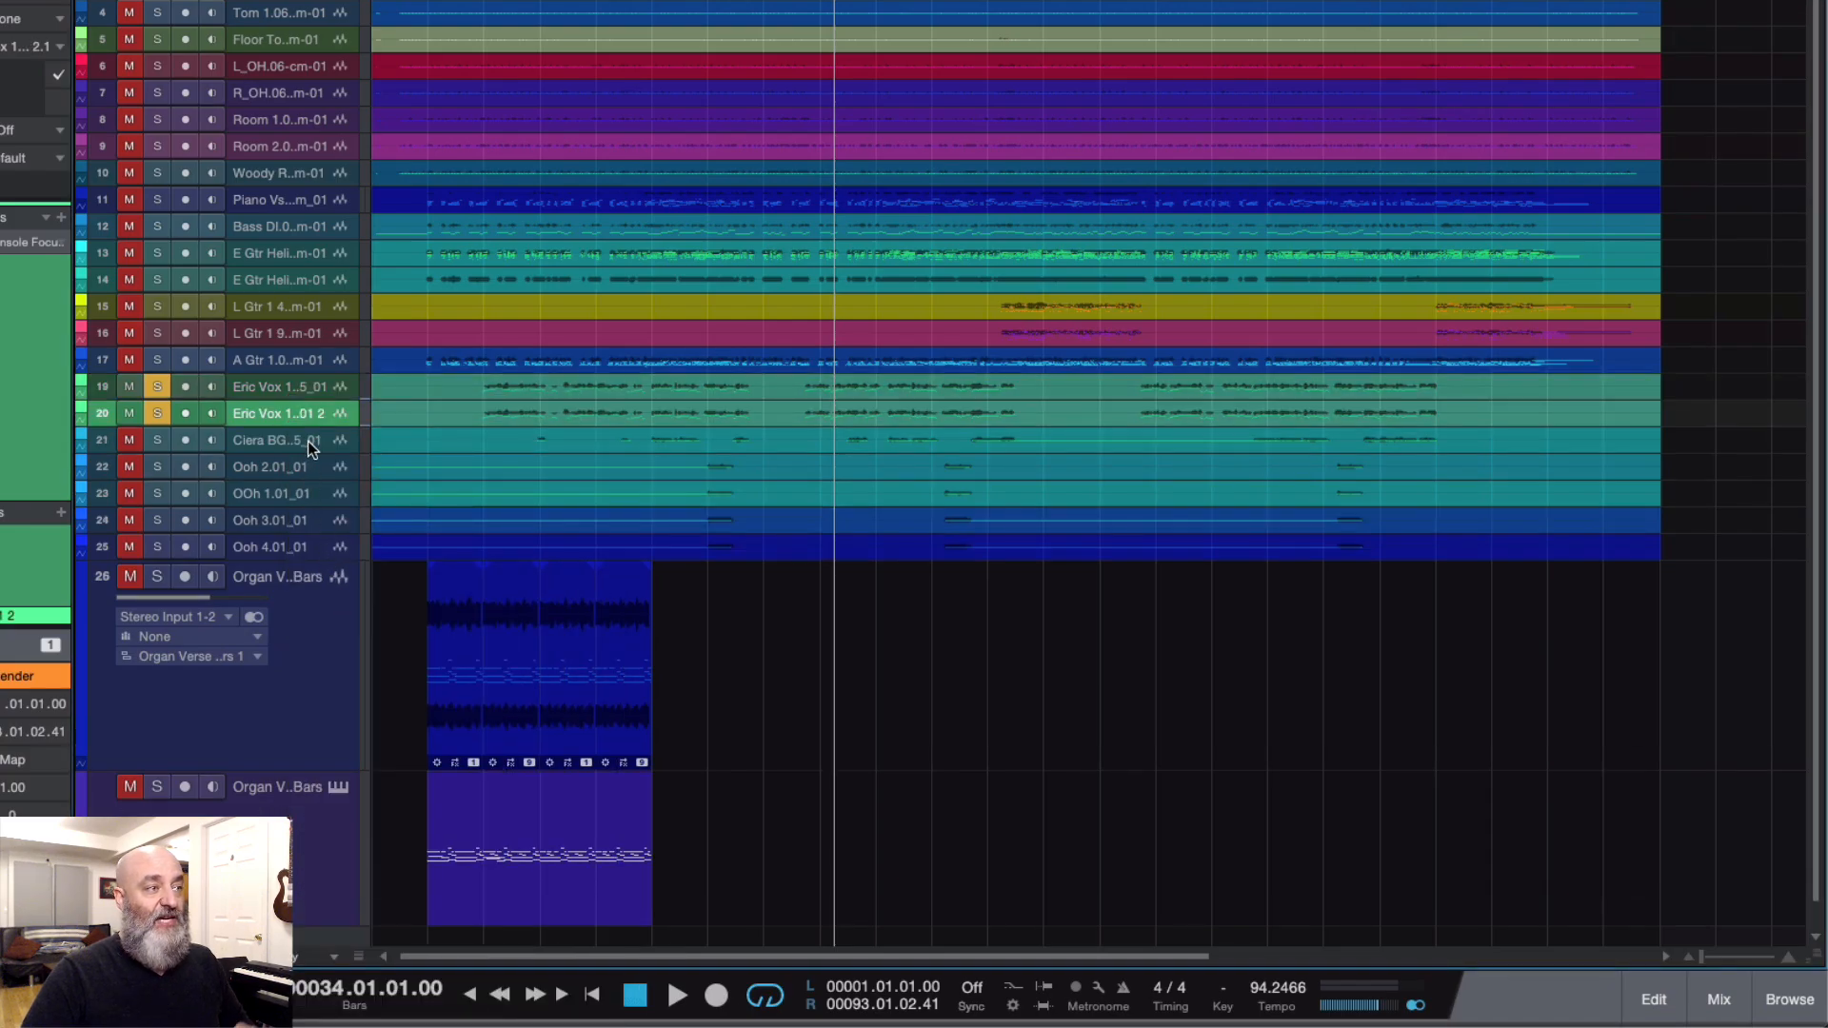
Step: Open the original vocal event in Melodyne and switch note editing to the duplicated vocal track, focusing on bars 8 to 15
right_click(476, 392)
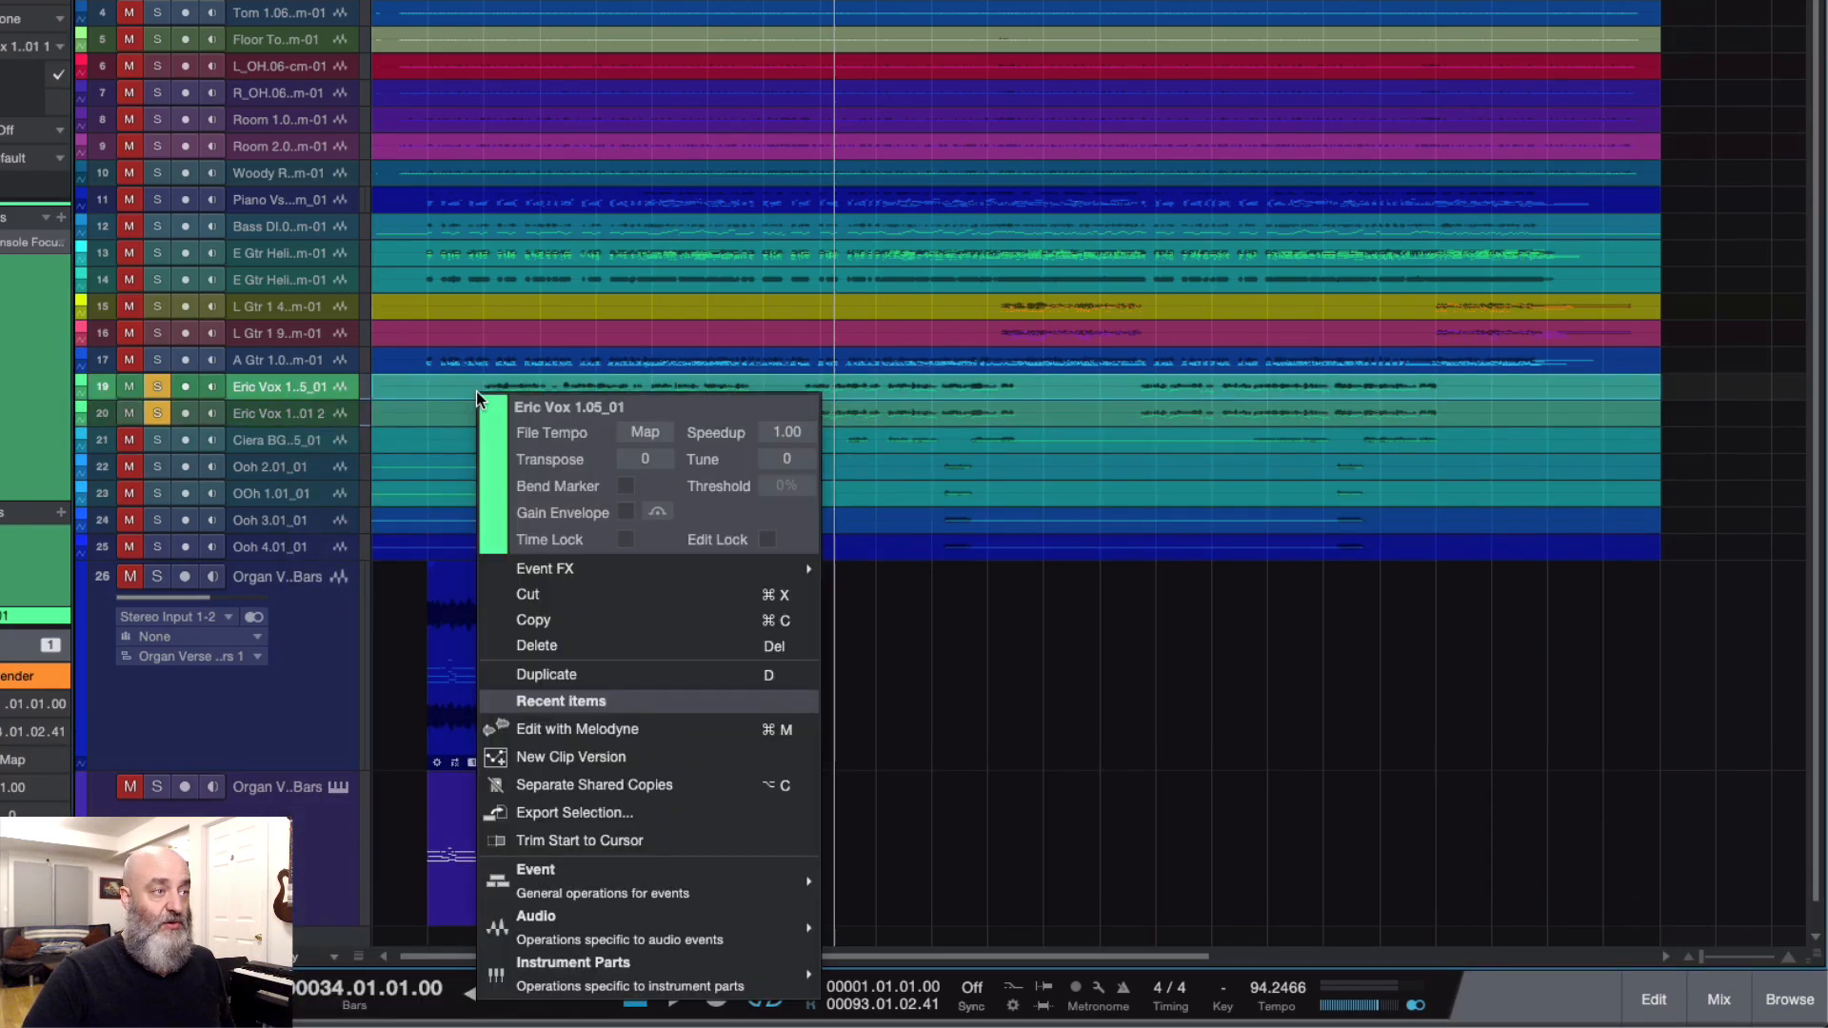
left_click(533, 728)
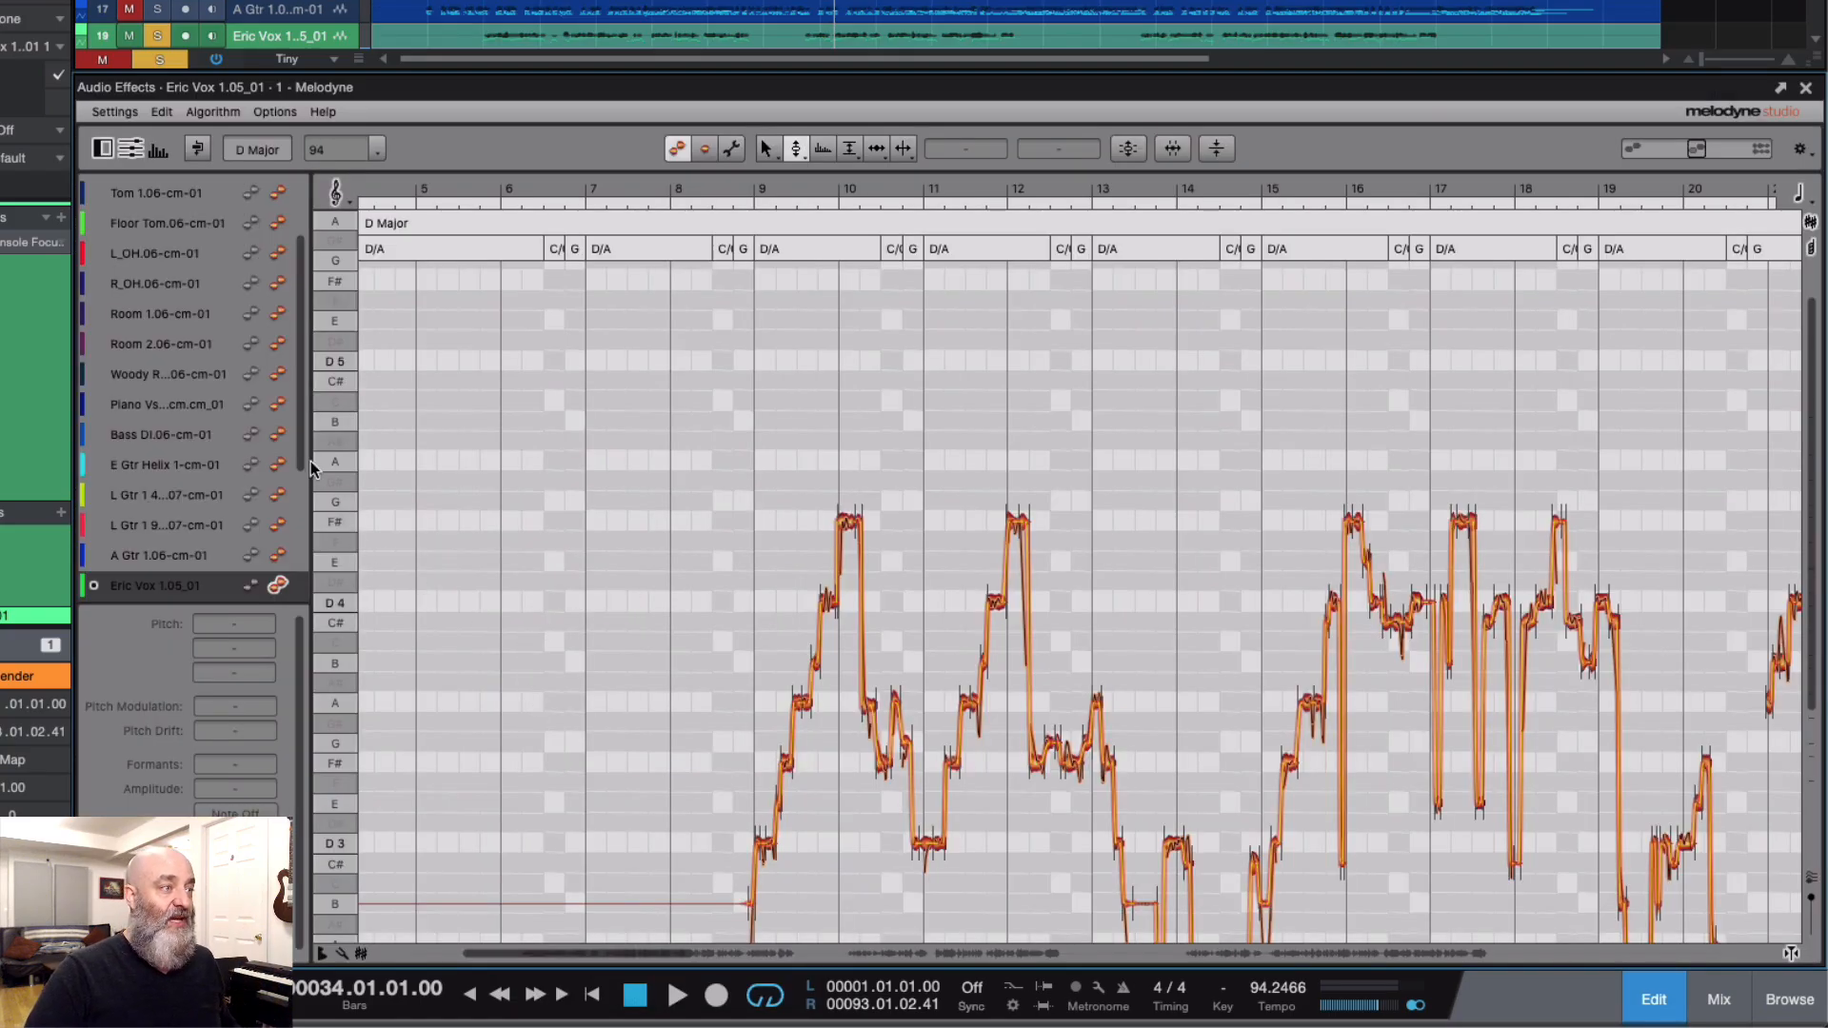
left_click_drag(304, 459, 301, 528)
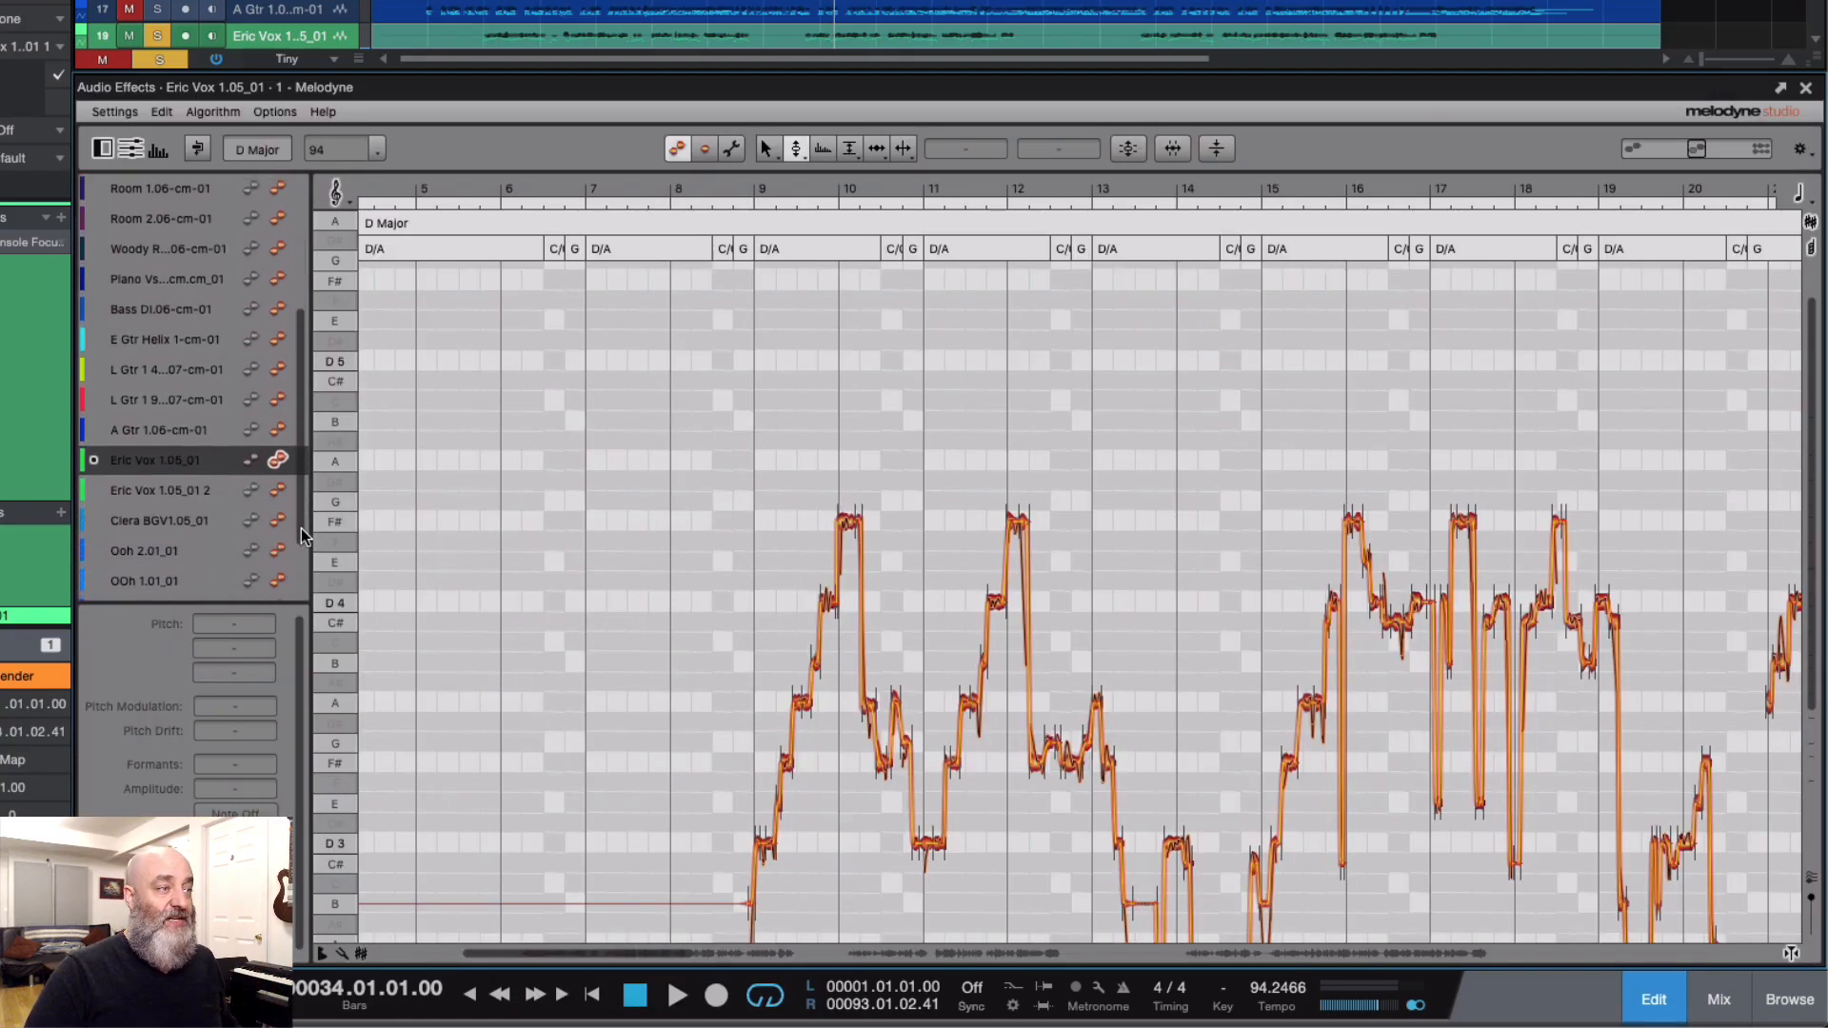
left_click(275, 487)
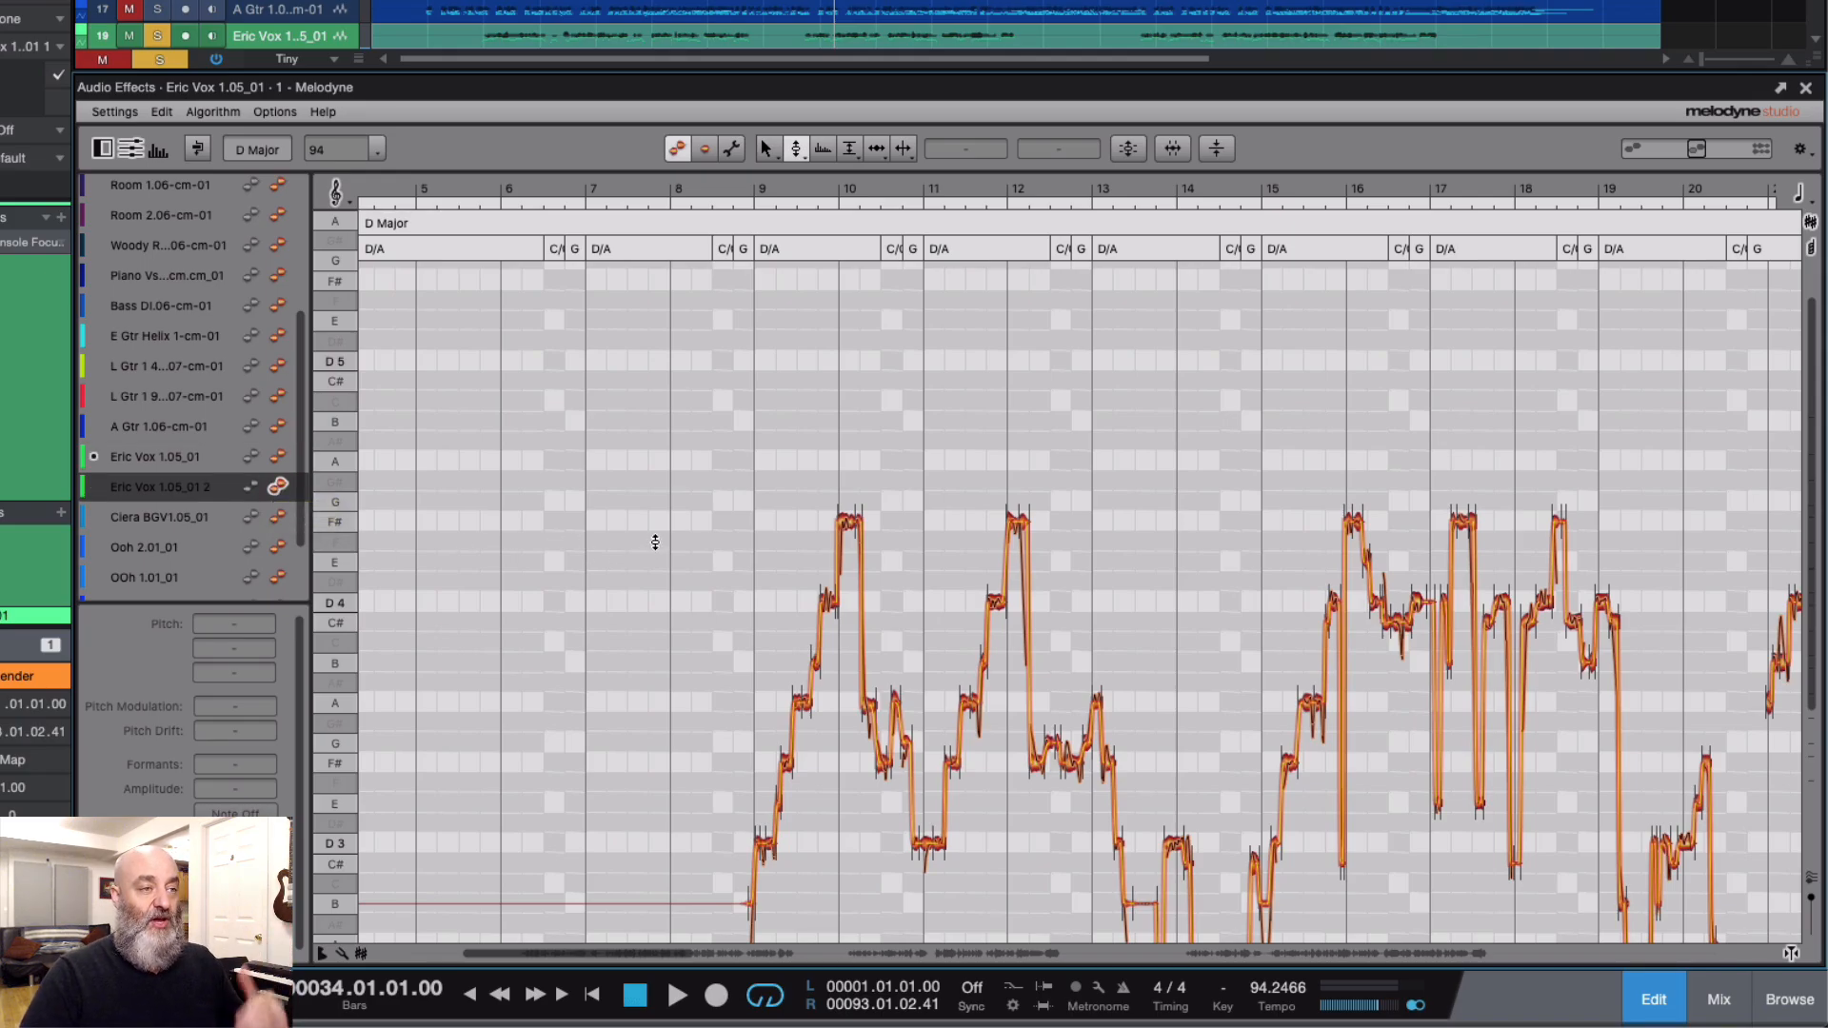
scroll(640, 497, "down", 2)
scroll(640, 497, "right", 5)
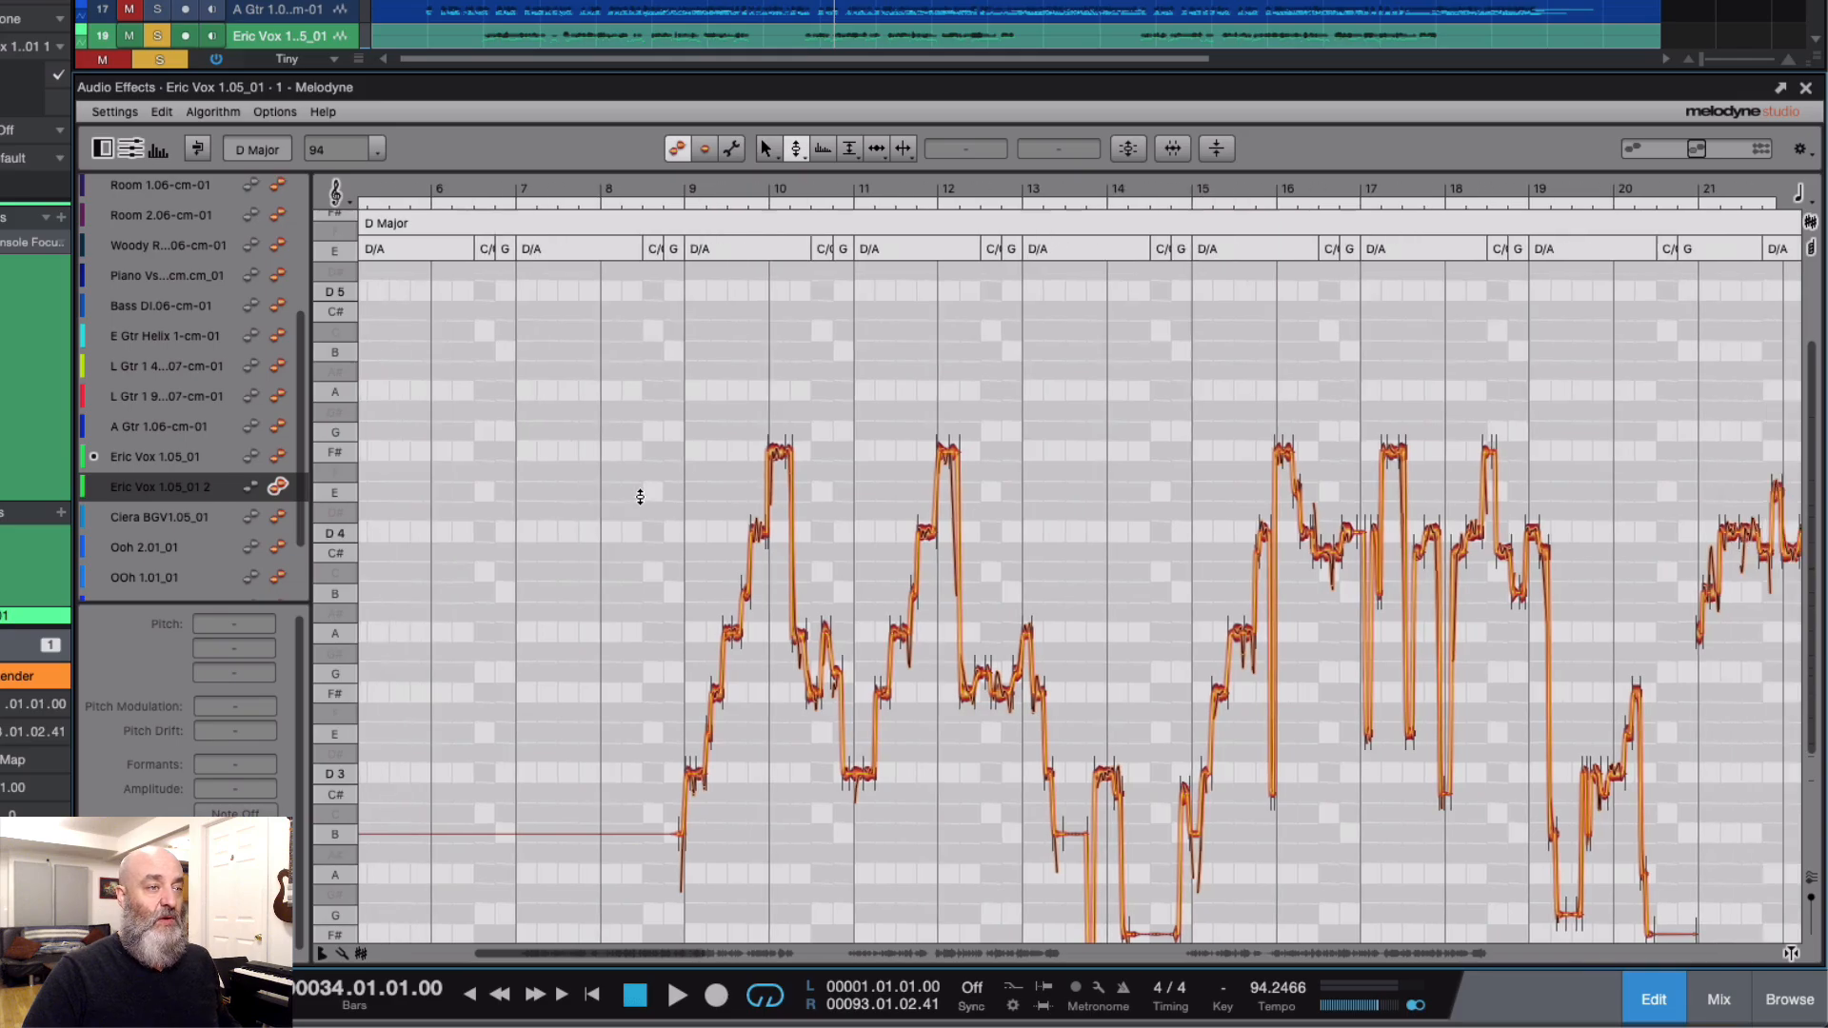
left_click_drag(591, 433, 766, 435)
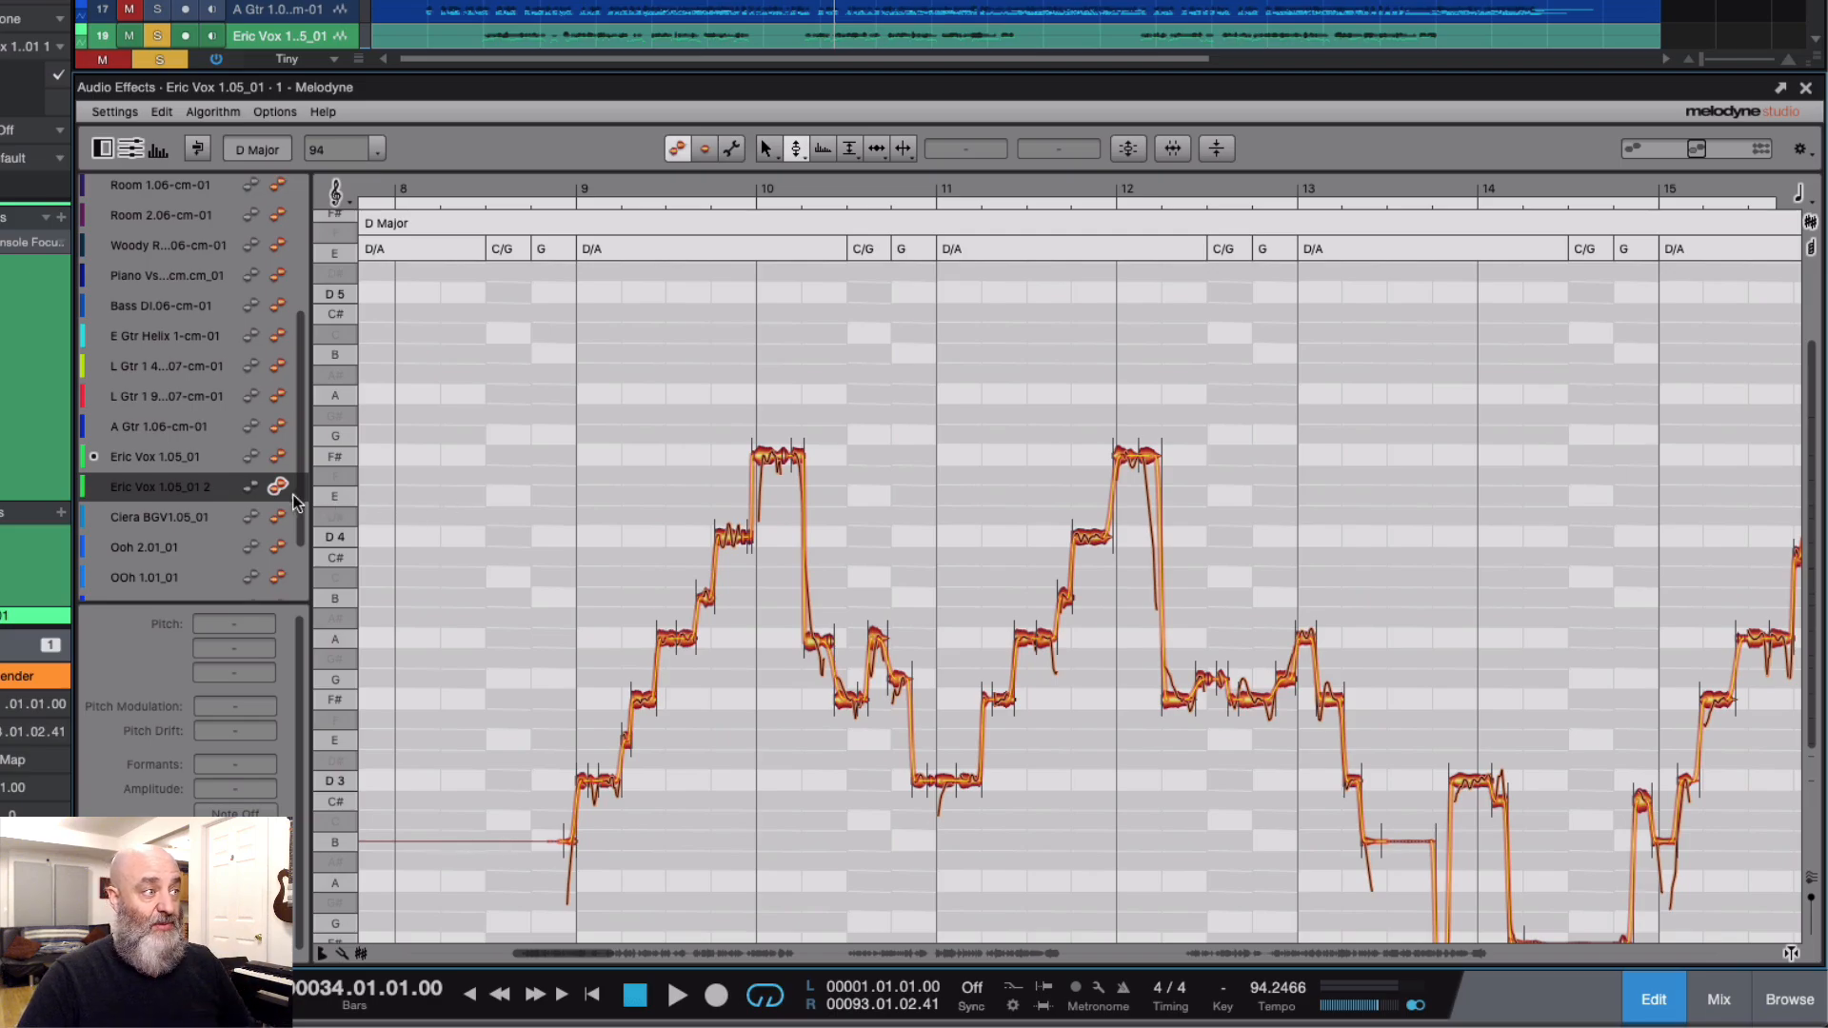
Step: Try raising the duplicated vocal's F#4 note at bar 10 to A4, check it on the original track, and undo the change
left_click(277, 457)
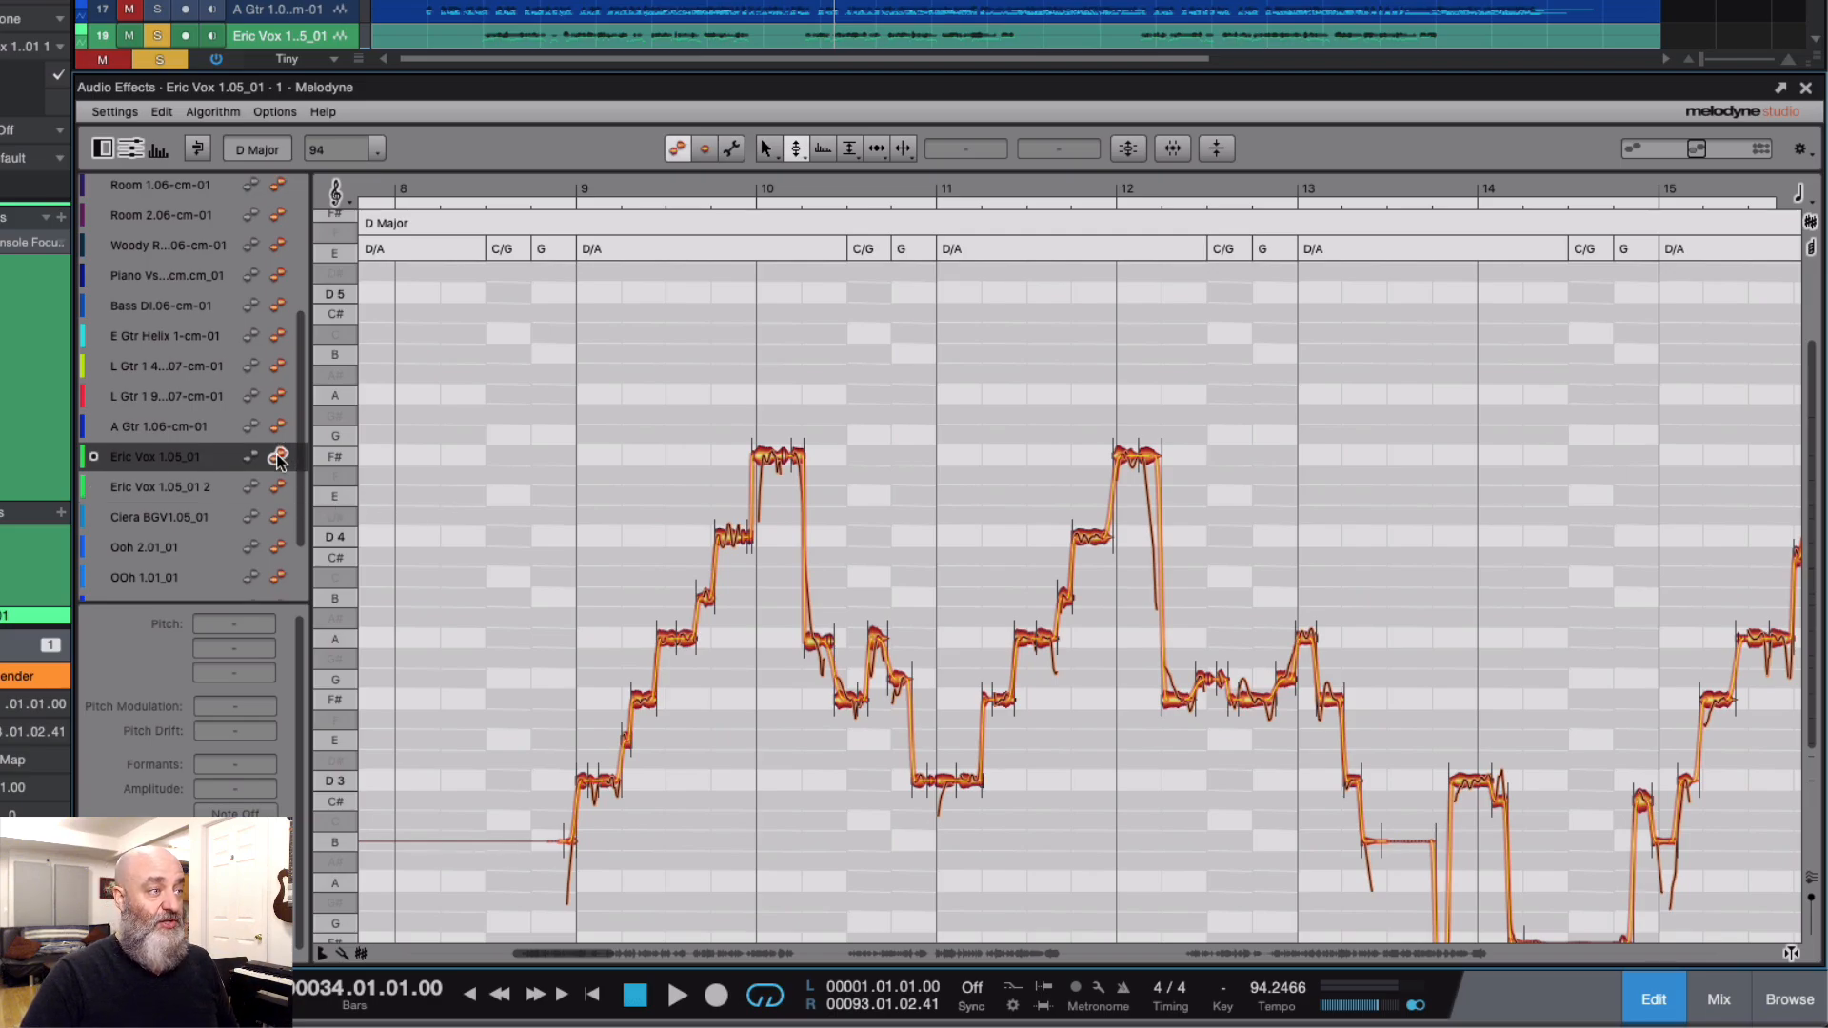
left_click(278, 487)
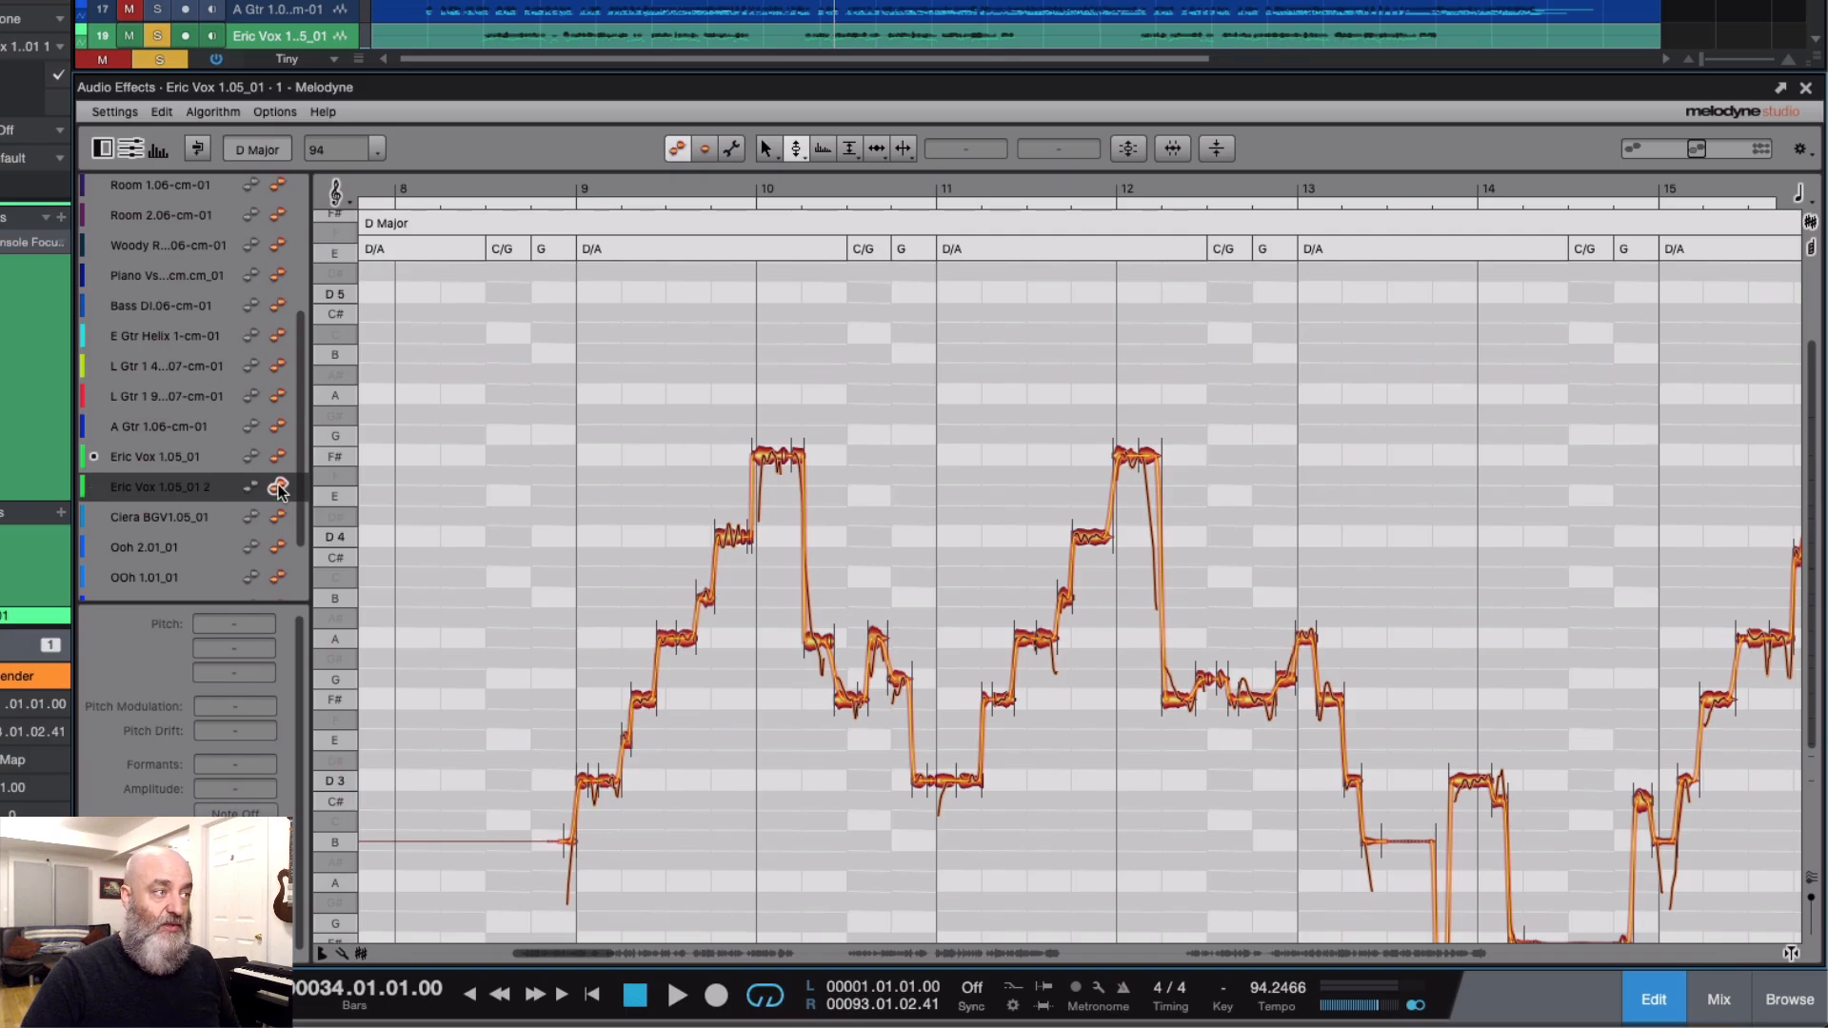
left_click_drag(742, 460, 762, 396)
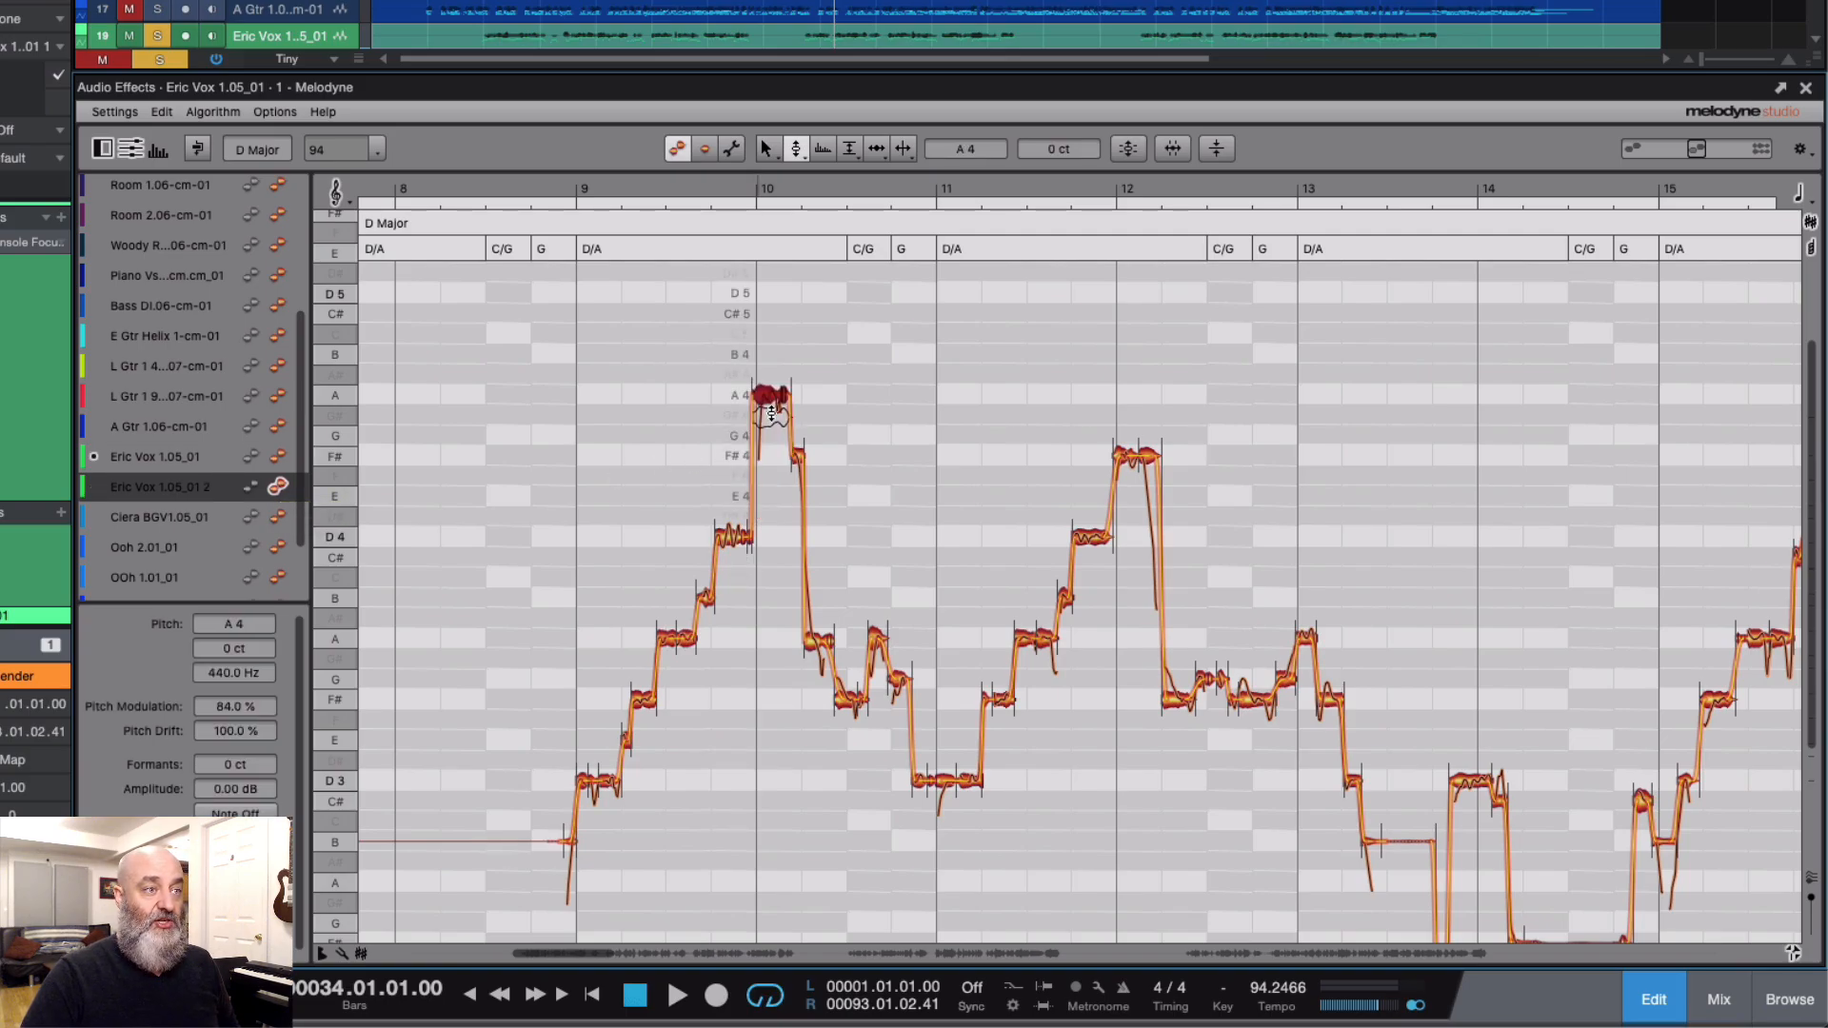
left_click(277, 457)
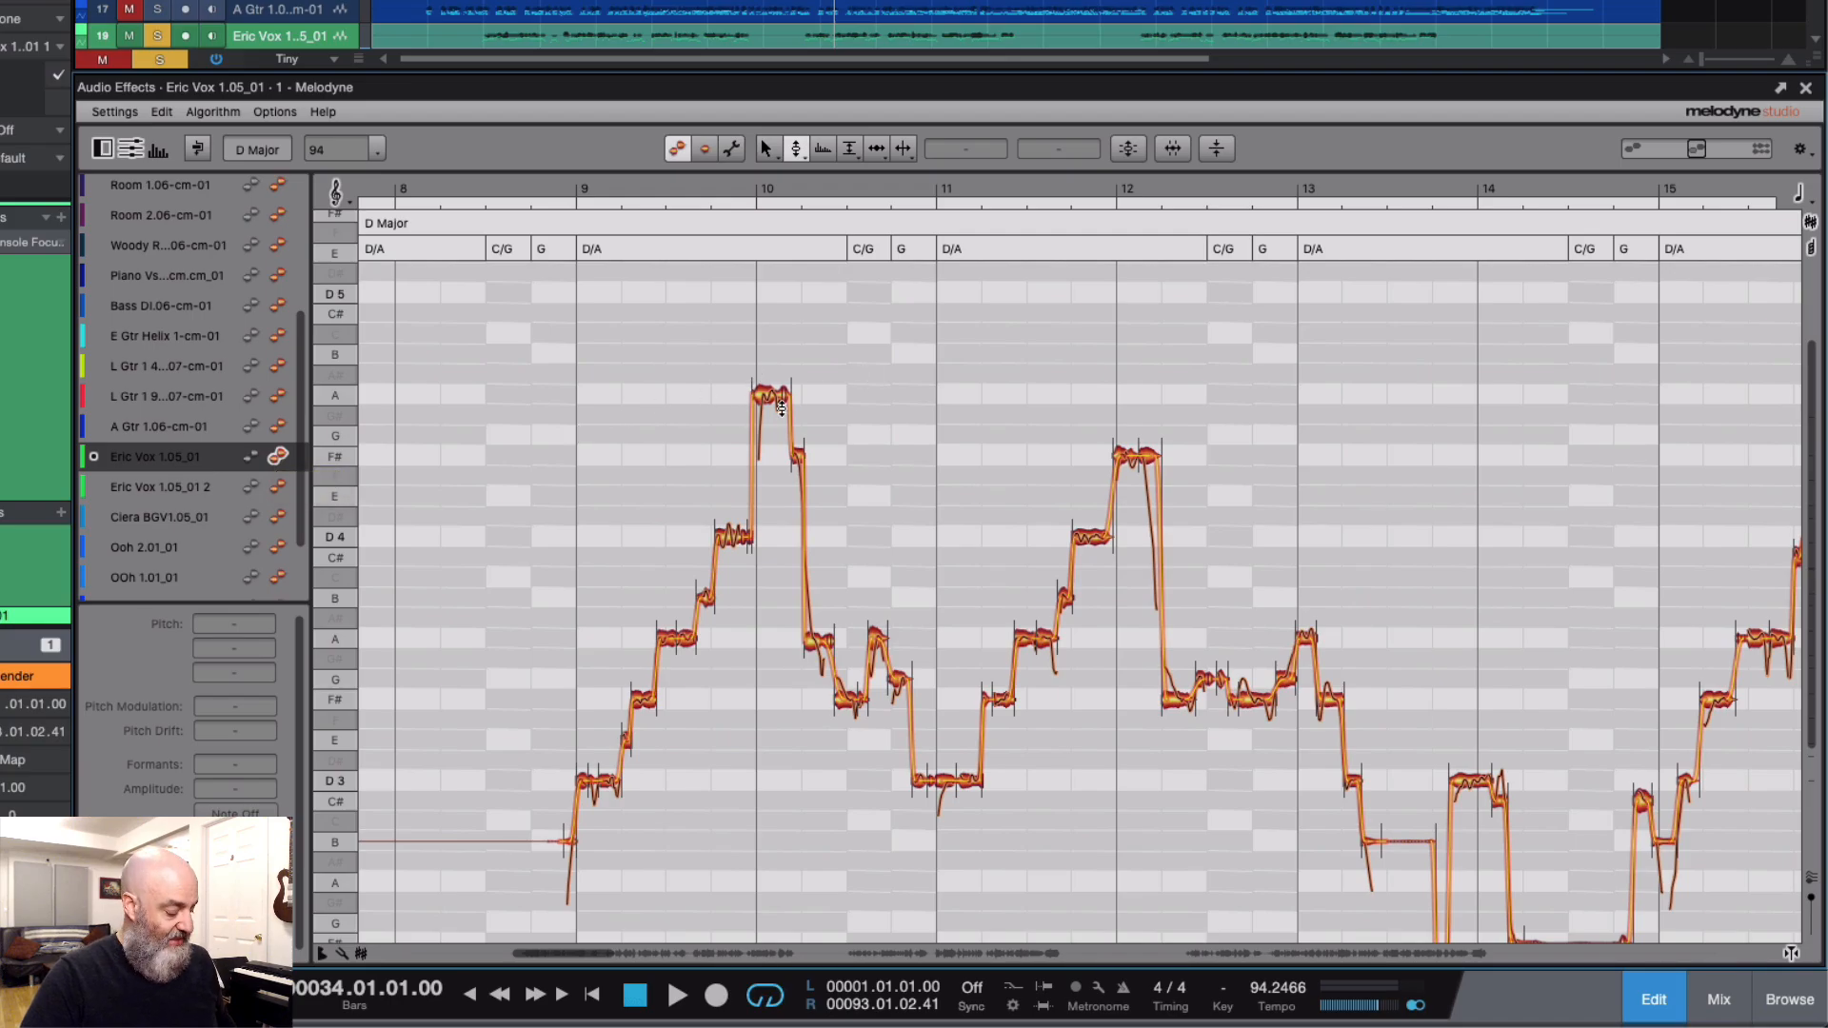
key("ctrl+z")
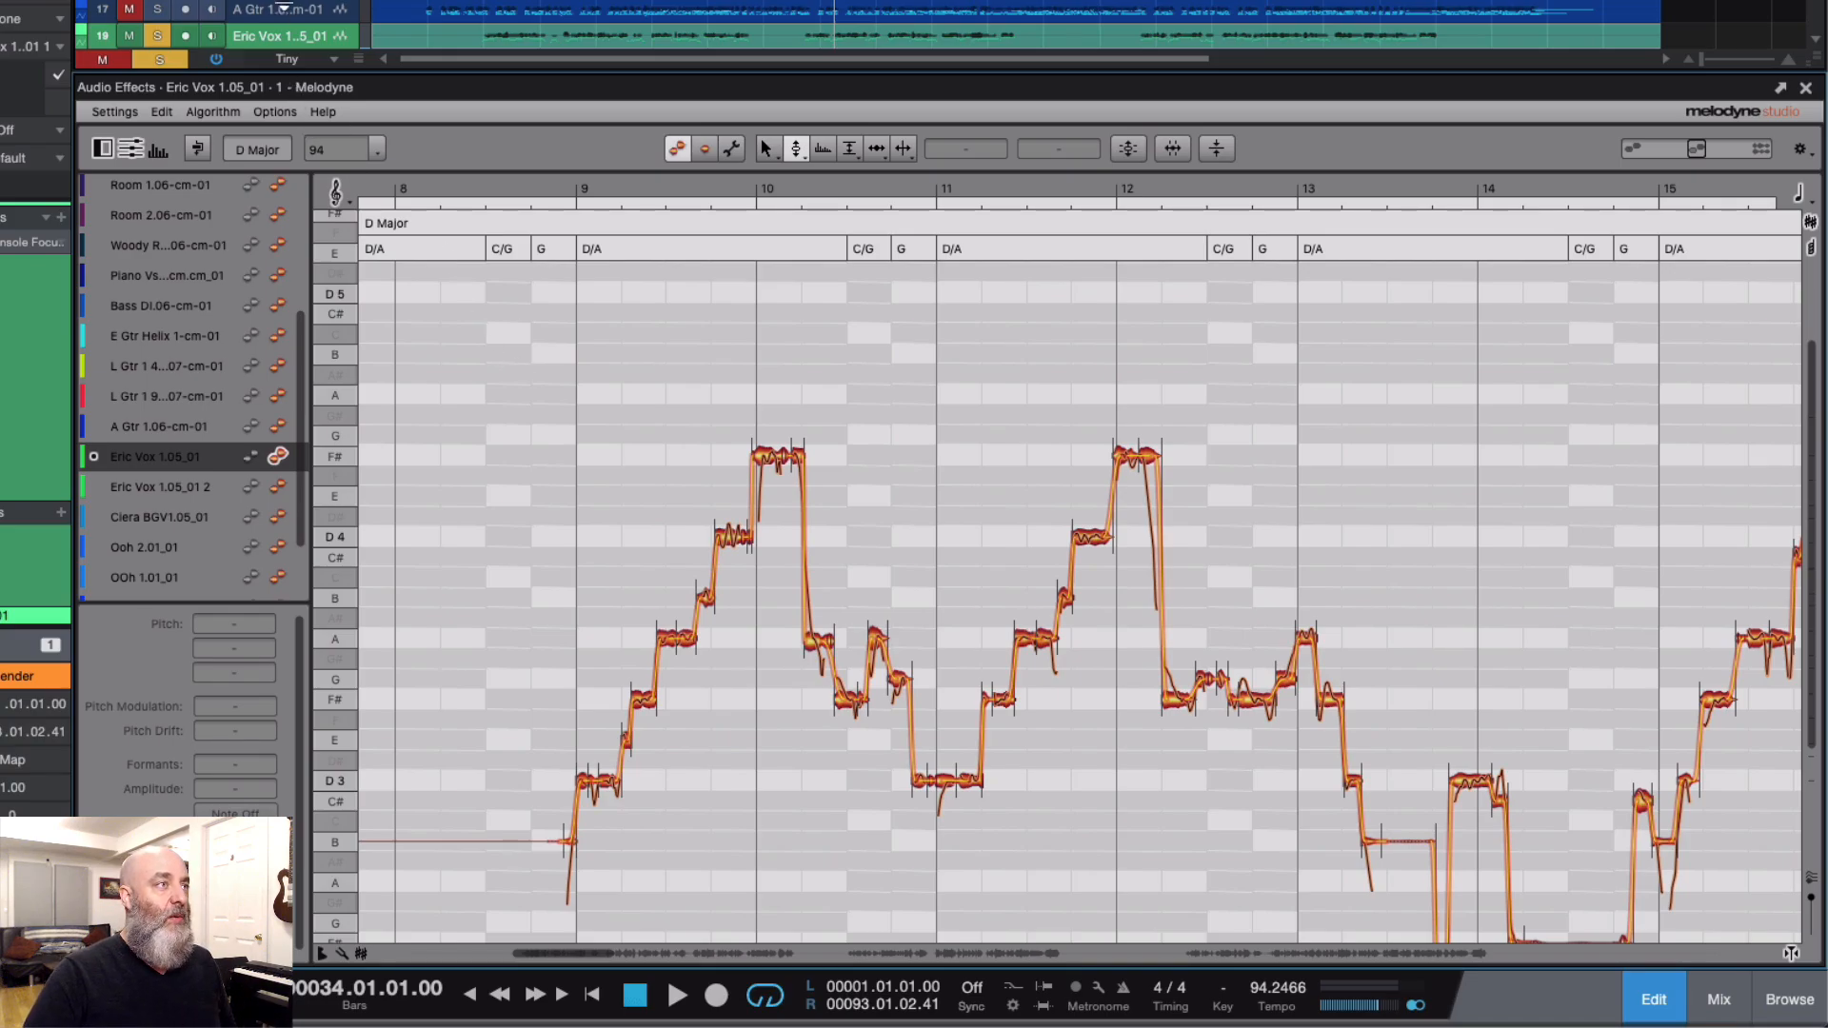
Step: Set Melodyne's pitch grid to Key, using key snap instead of chord snap
scroll(282, 12, "down", 3)
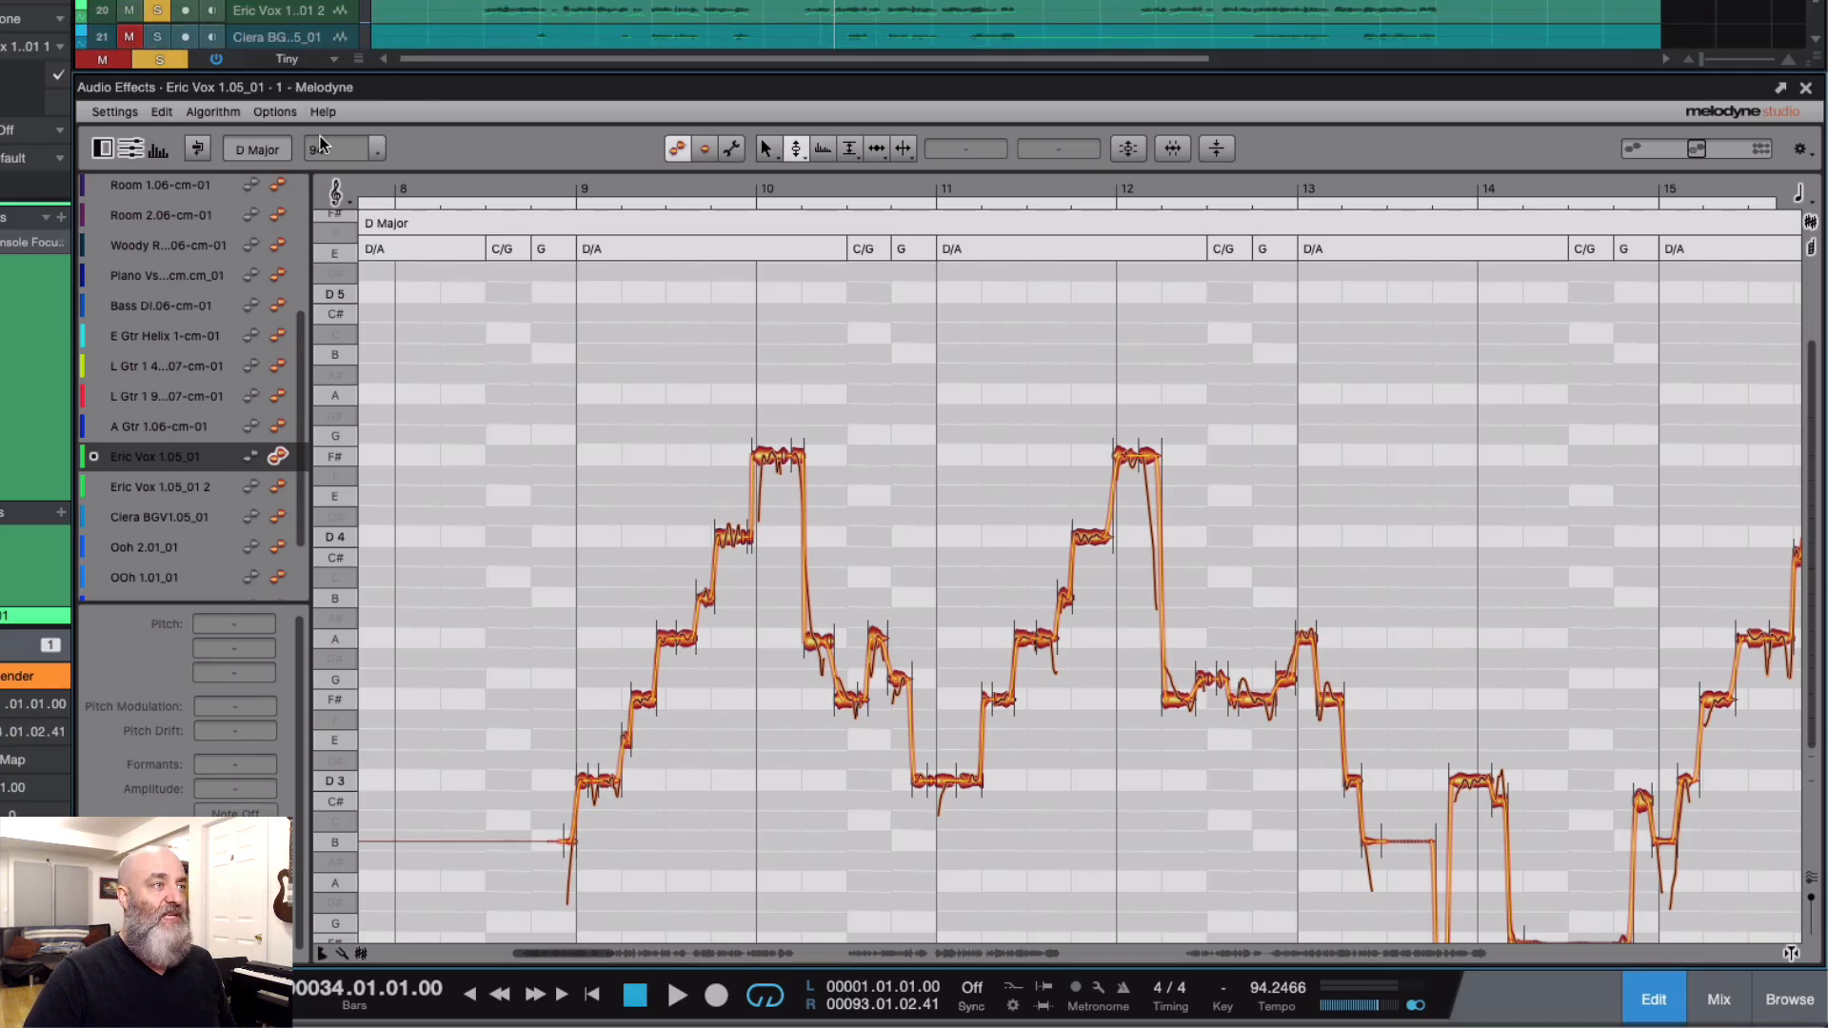
left_click(337, 193)
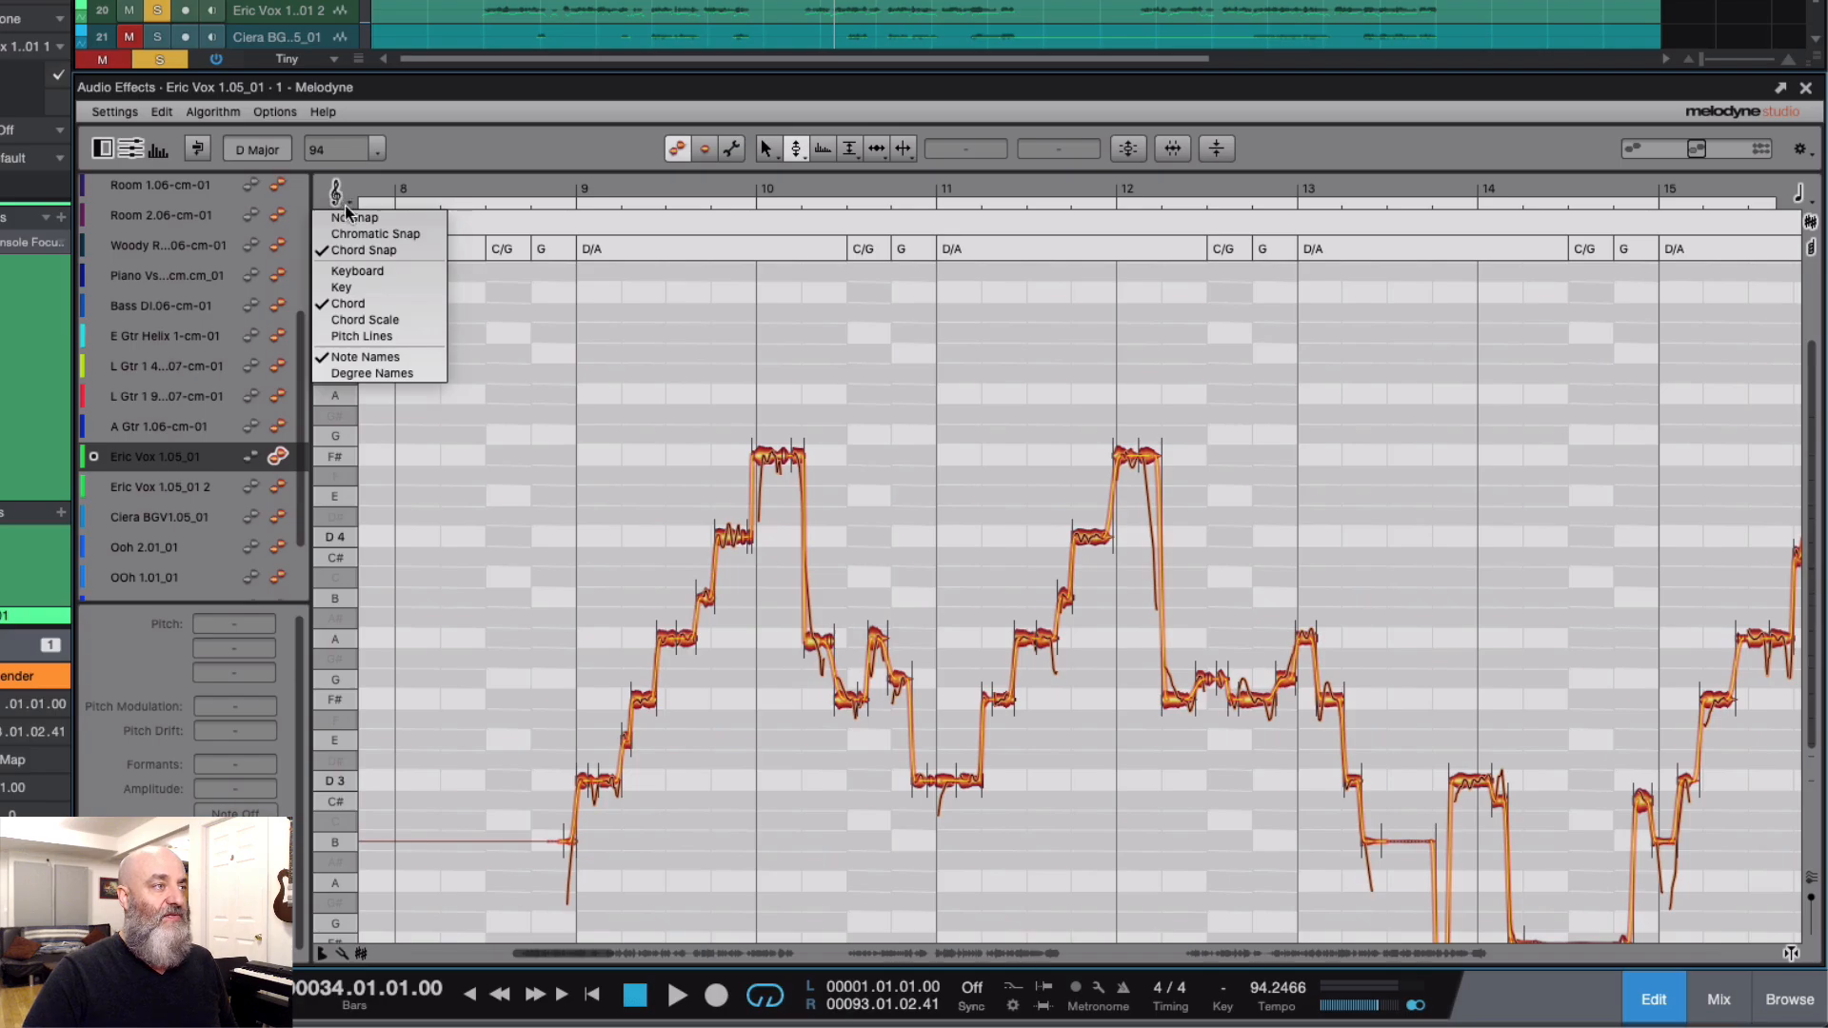
left_click(341, 285)
left_click(337, 193)
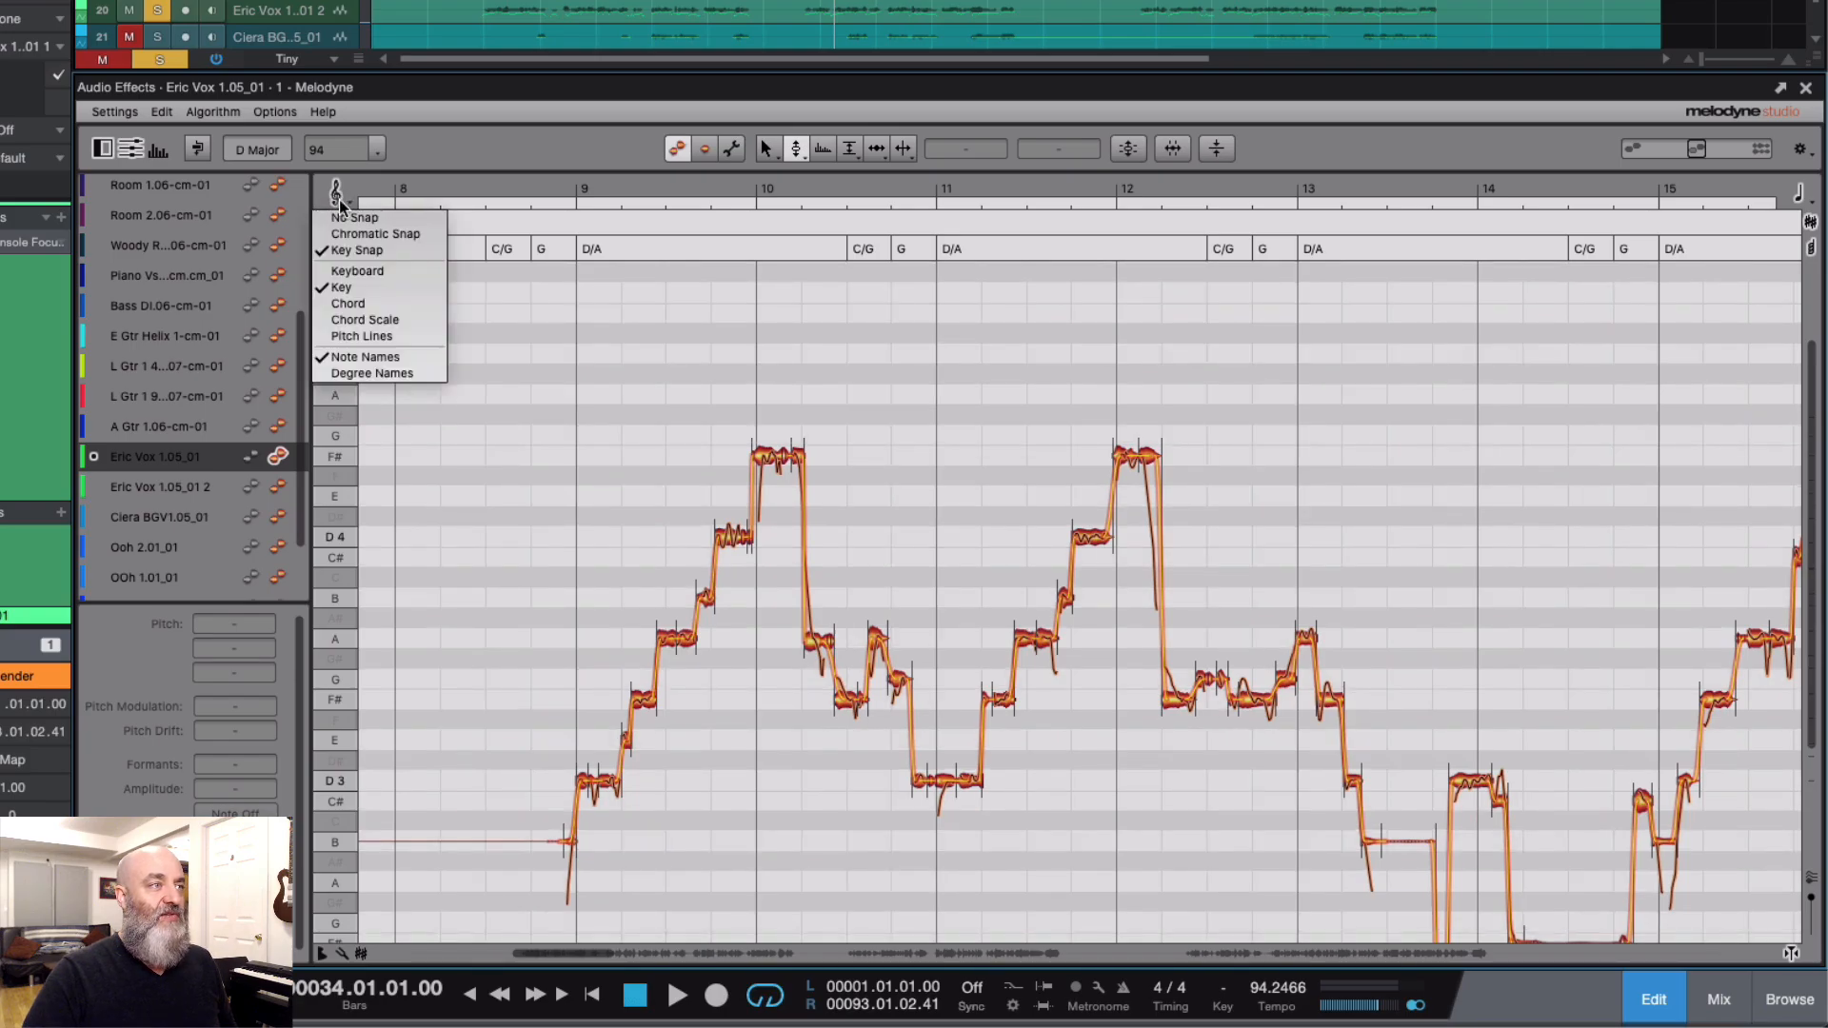
left_click(448, 135)
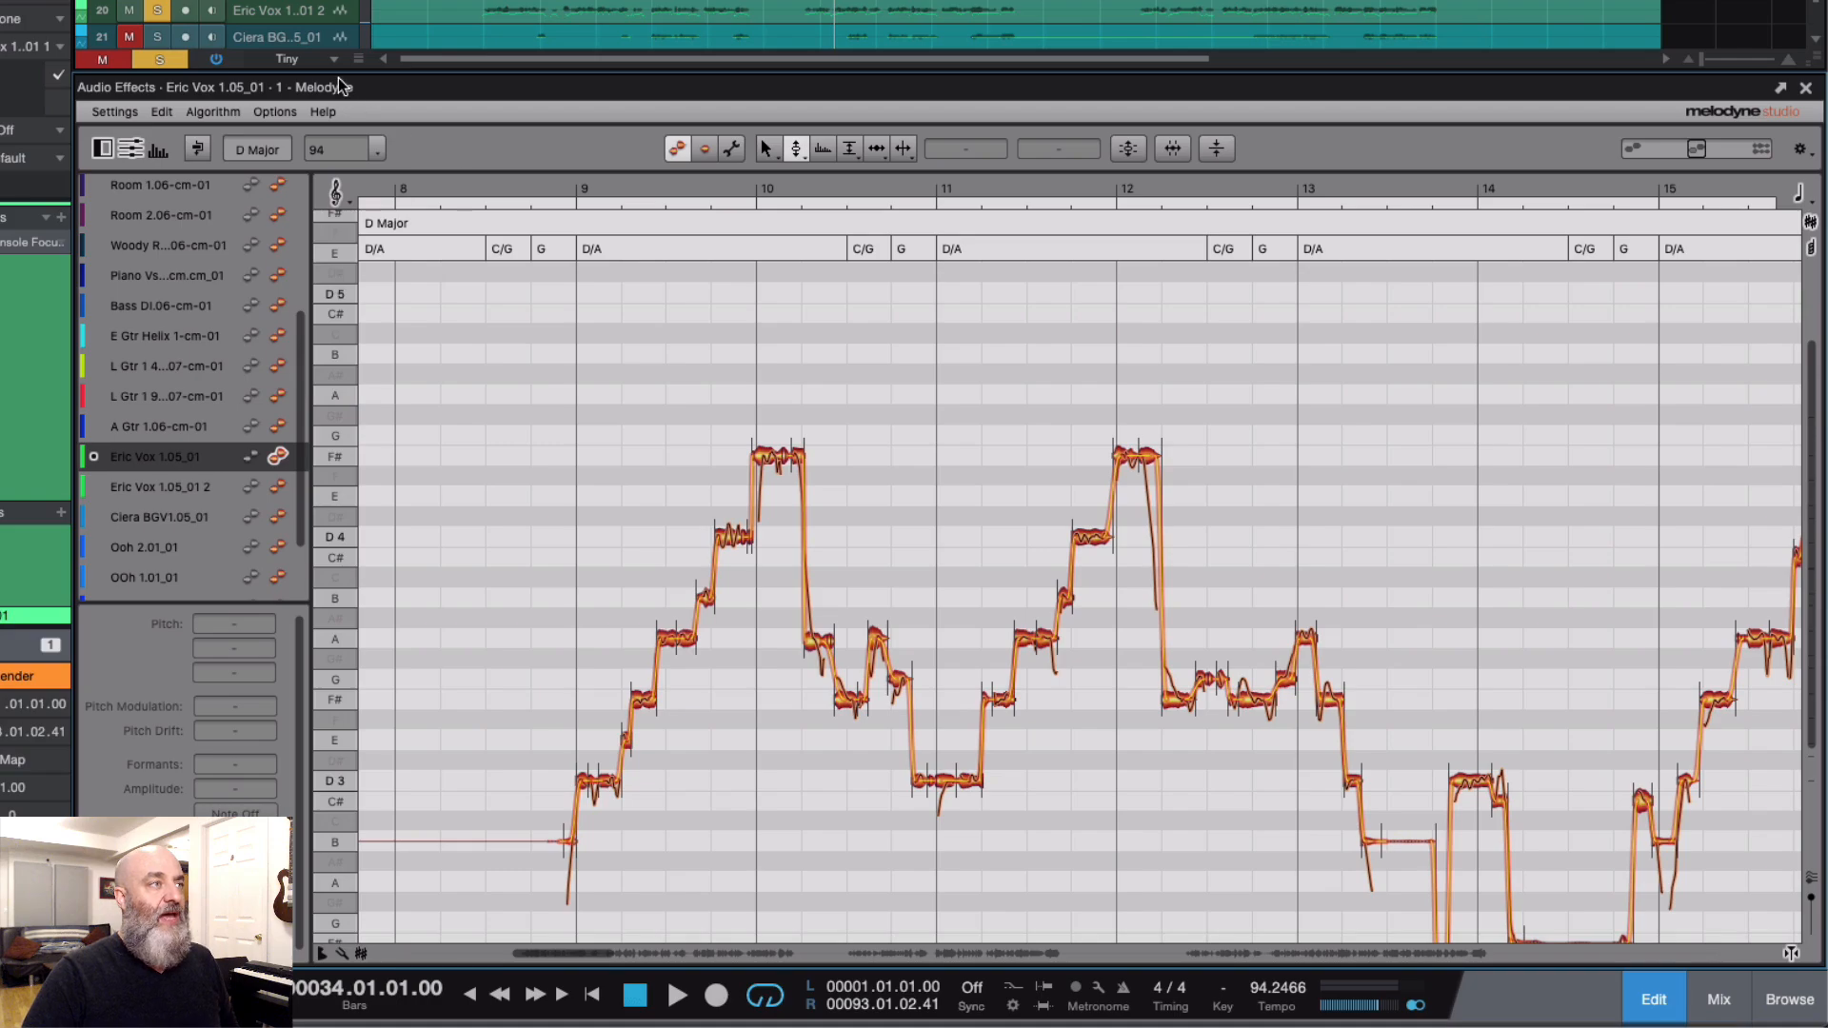
Step: Separate the shared copies of the duplicated vocal event on track 20 to make it independent of the original
left_click(271, 18)
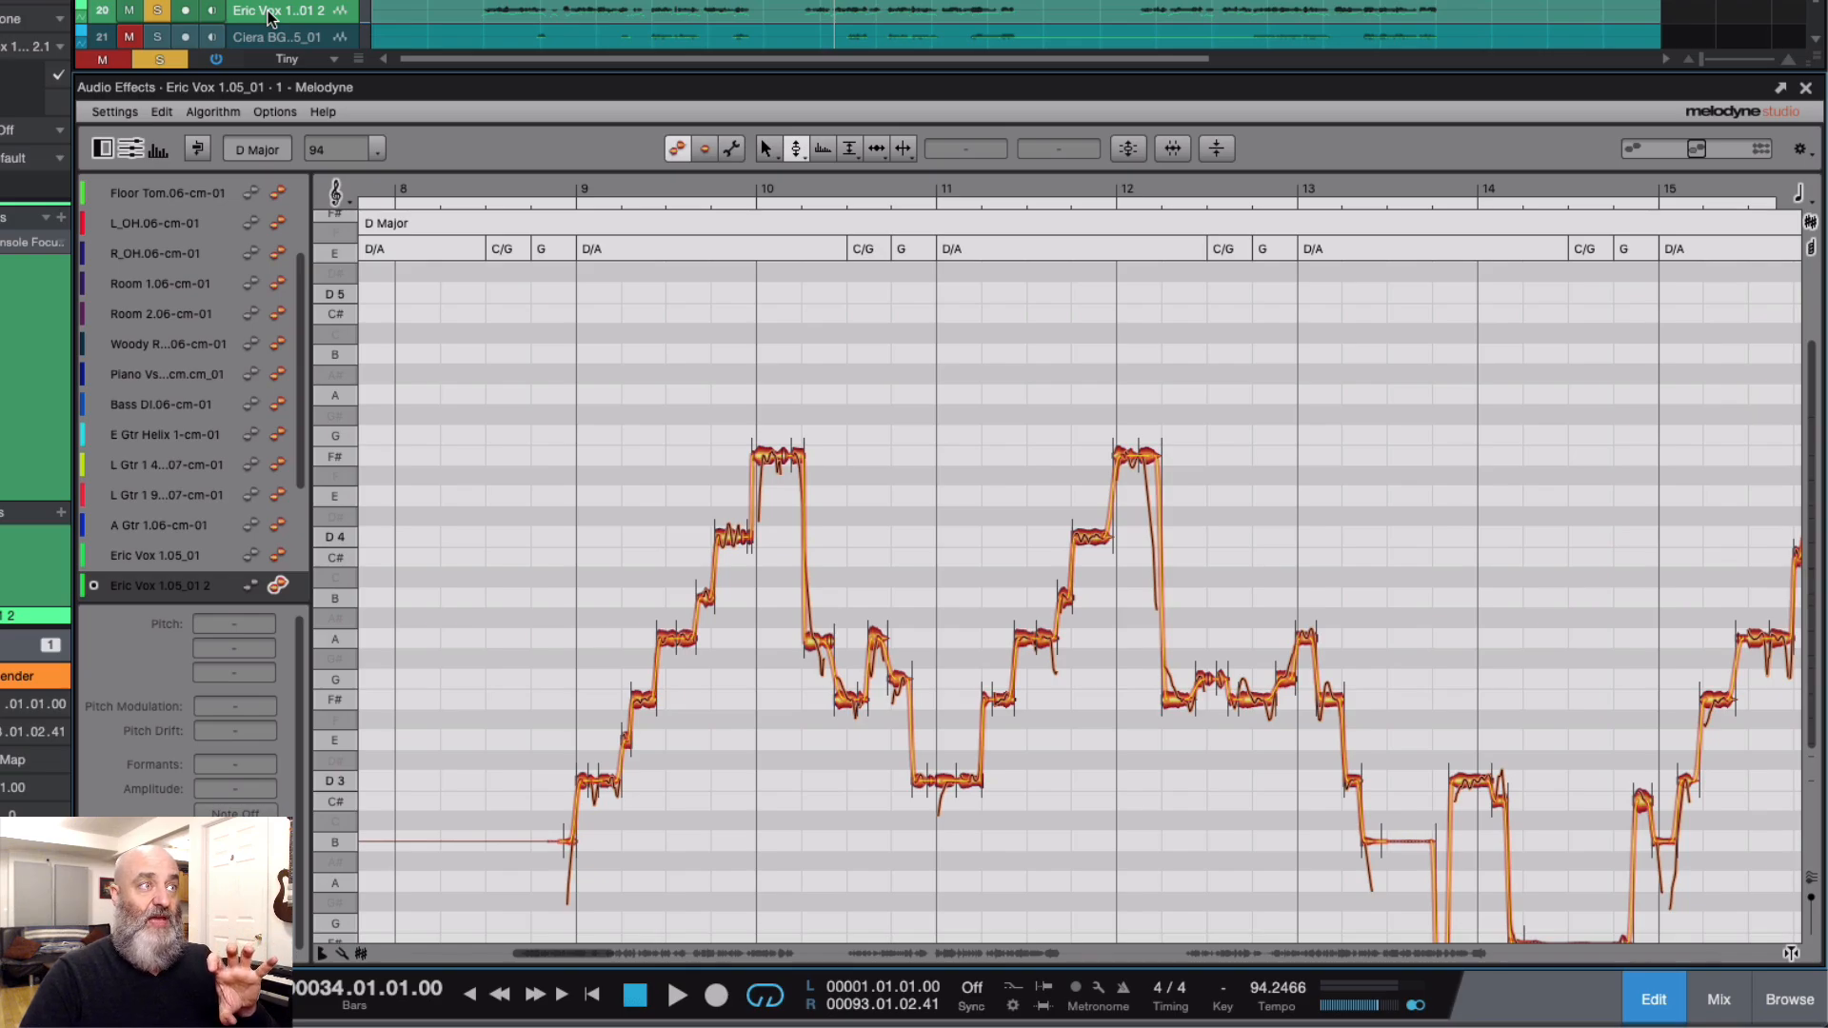
right_click(447, 15)
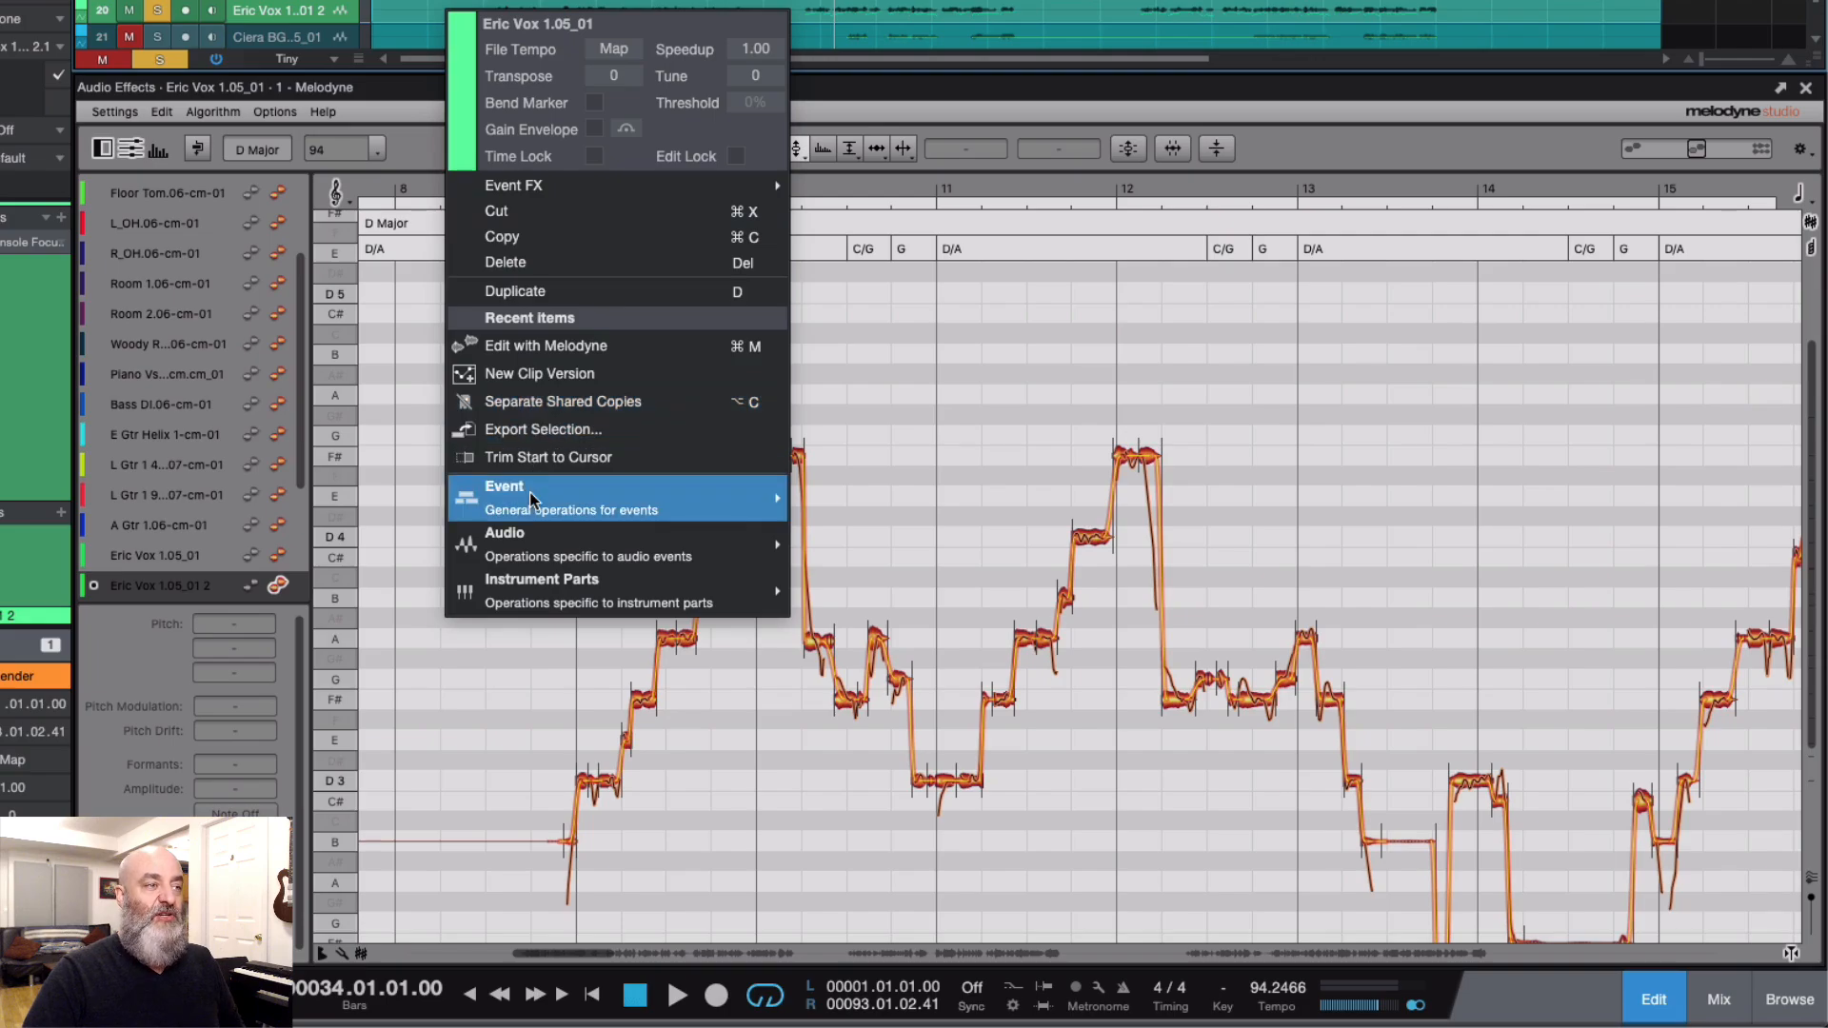
mouse_move(530, 493)
mouse_move(539, 557)
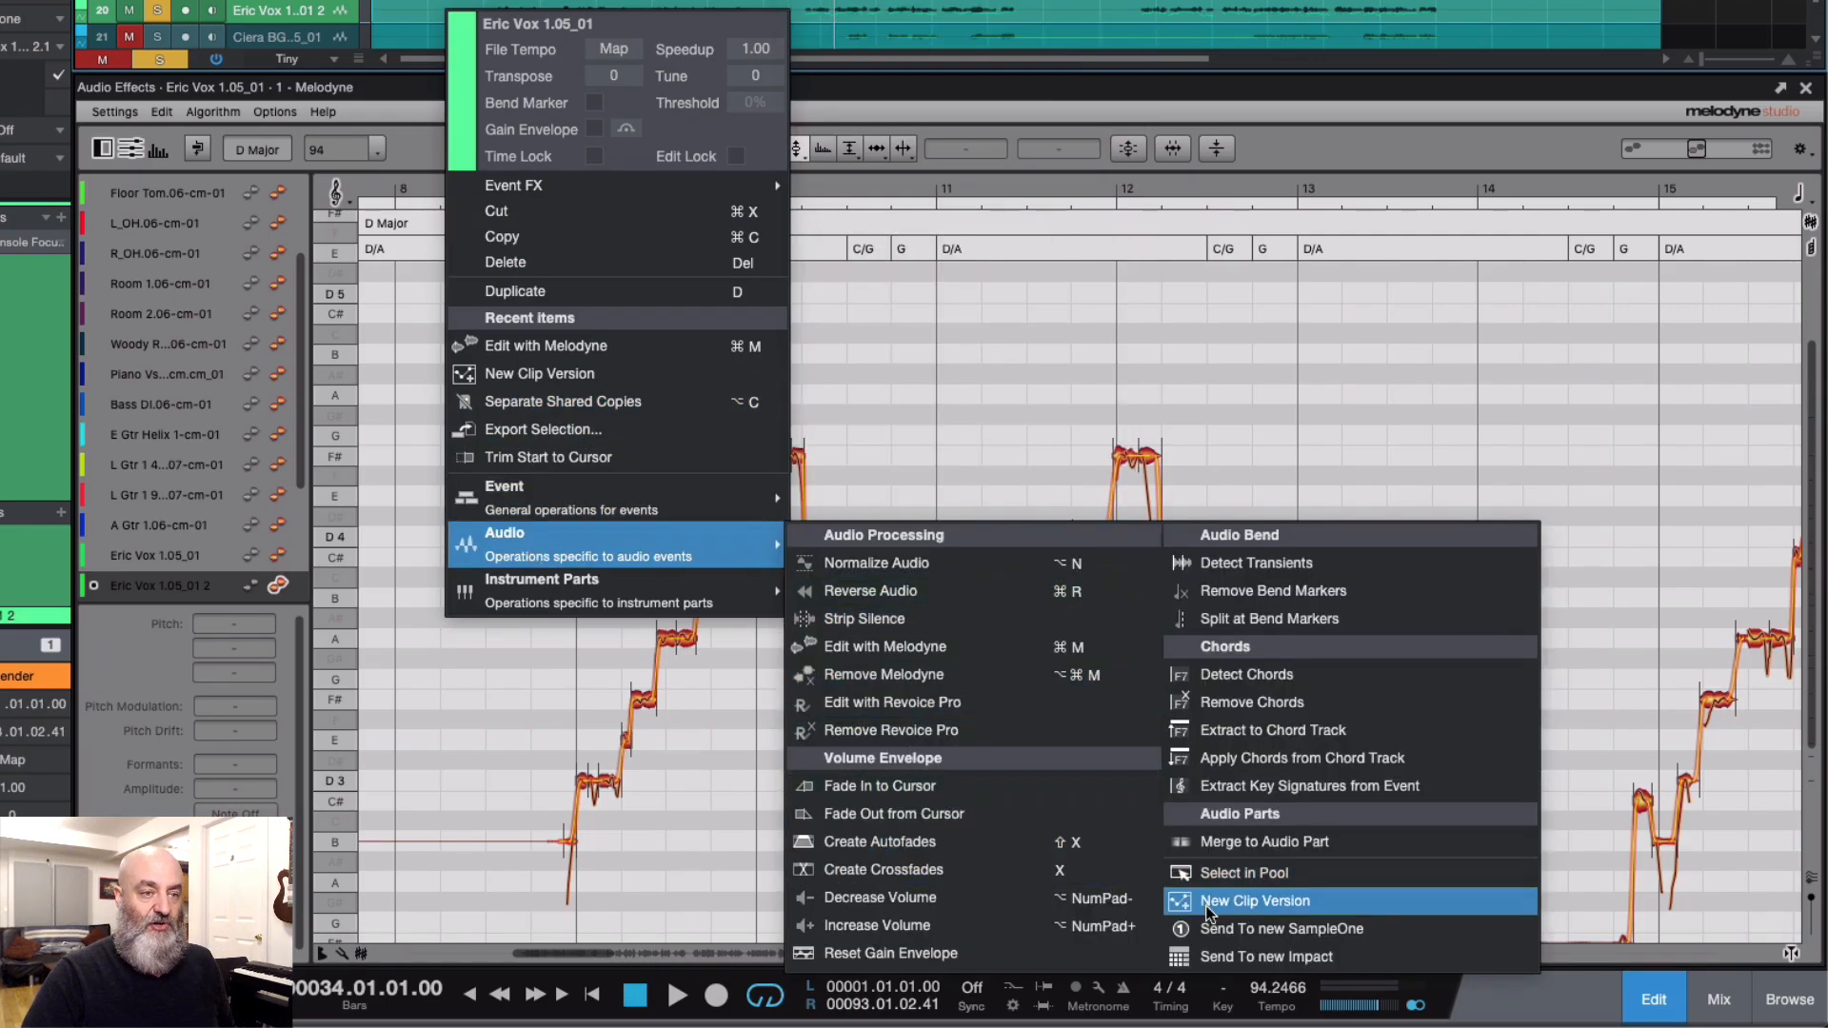
mouse_move(642, 488)
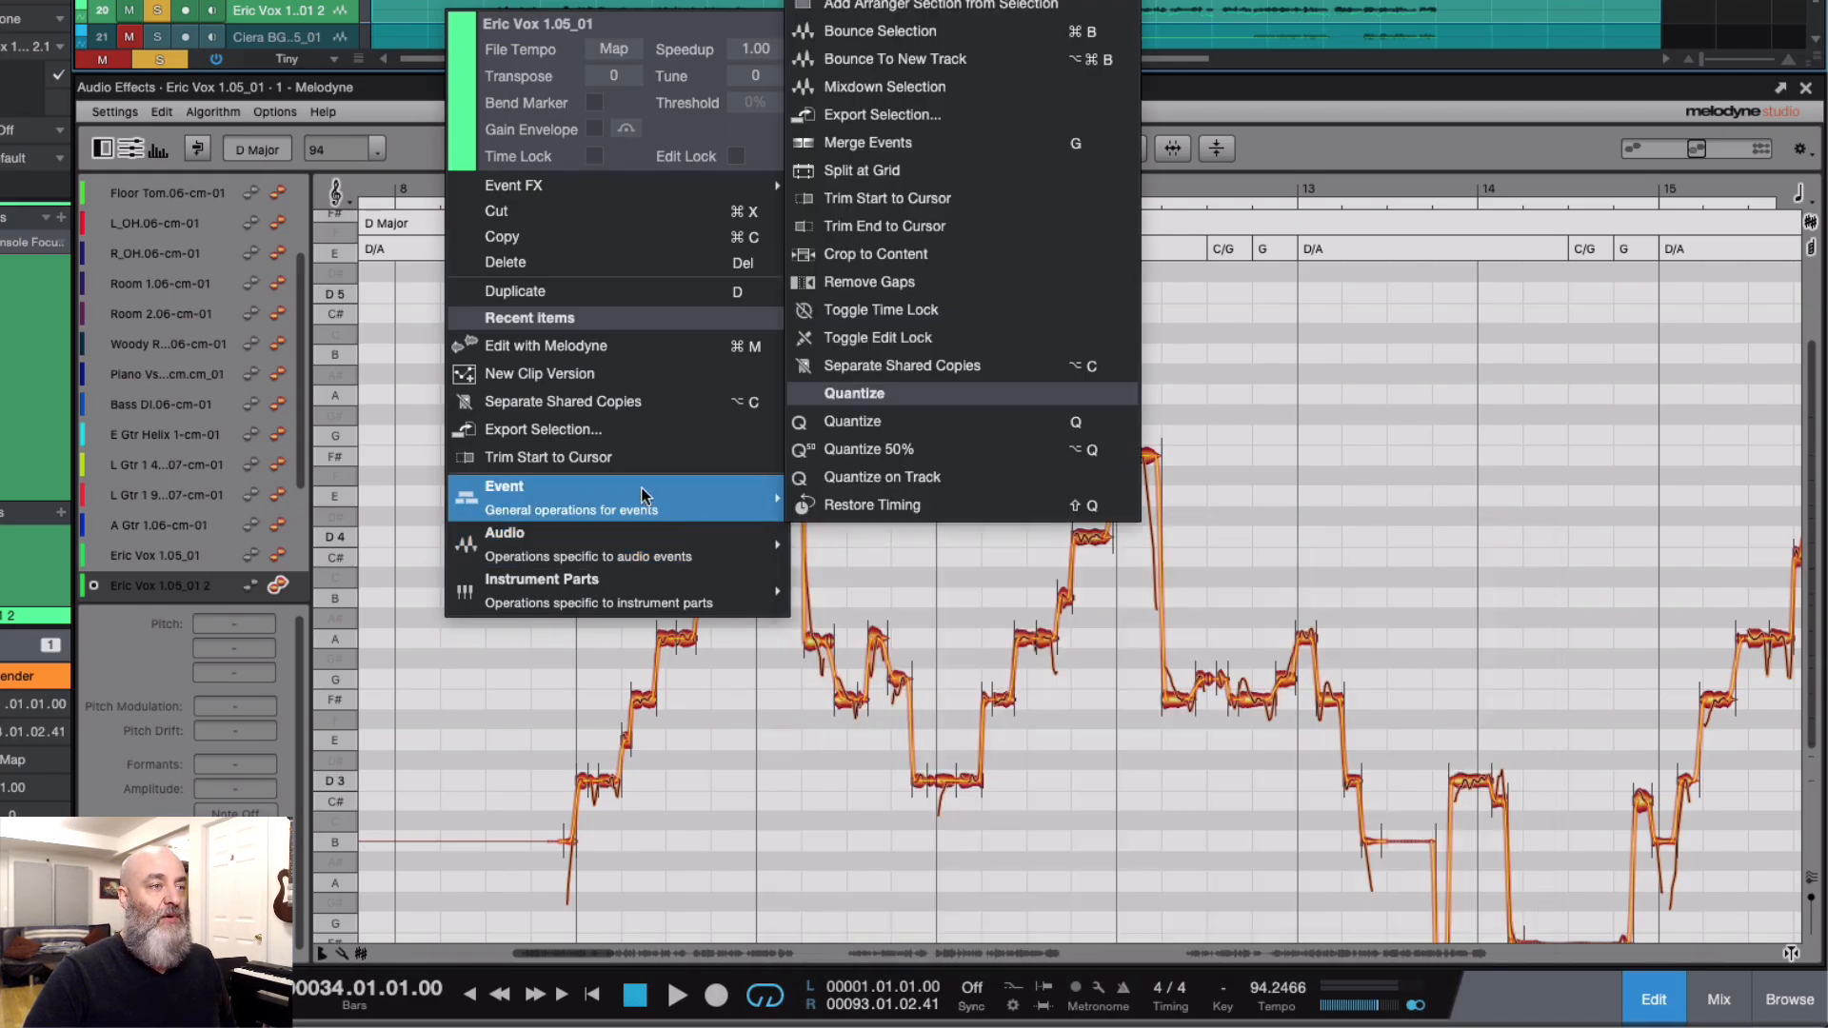
left_click(860, 371)
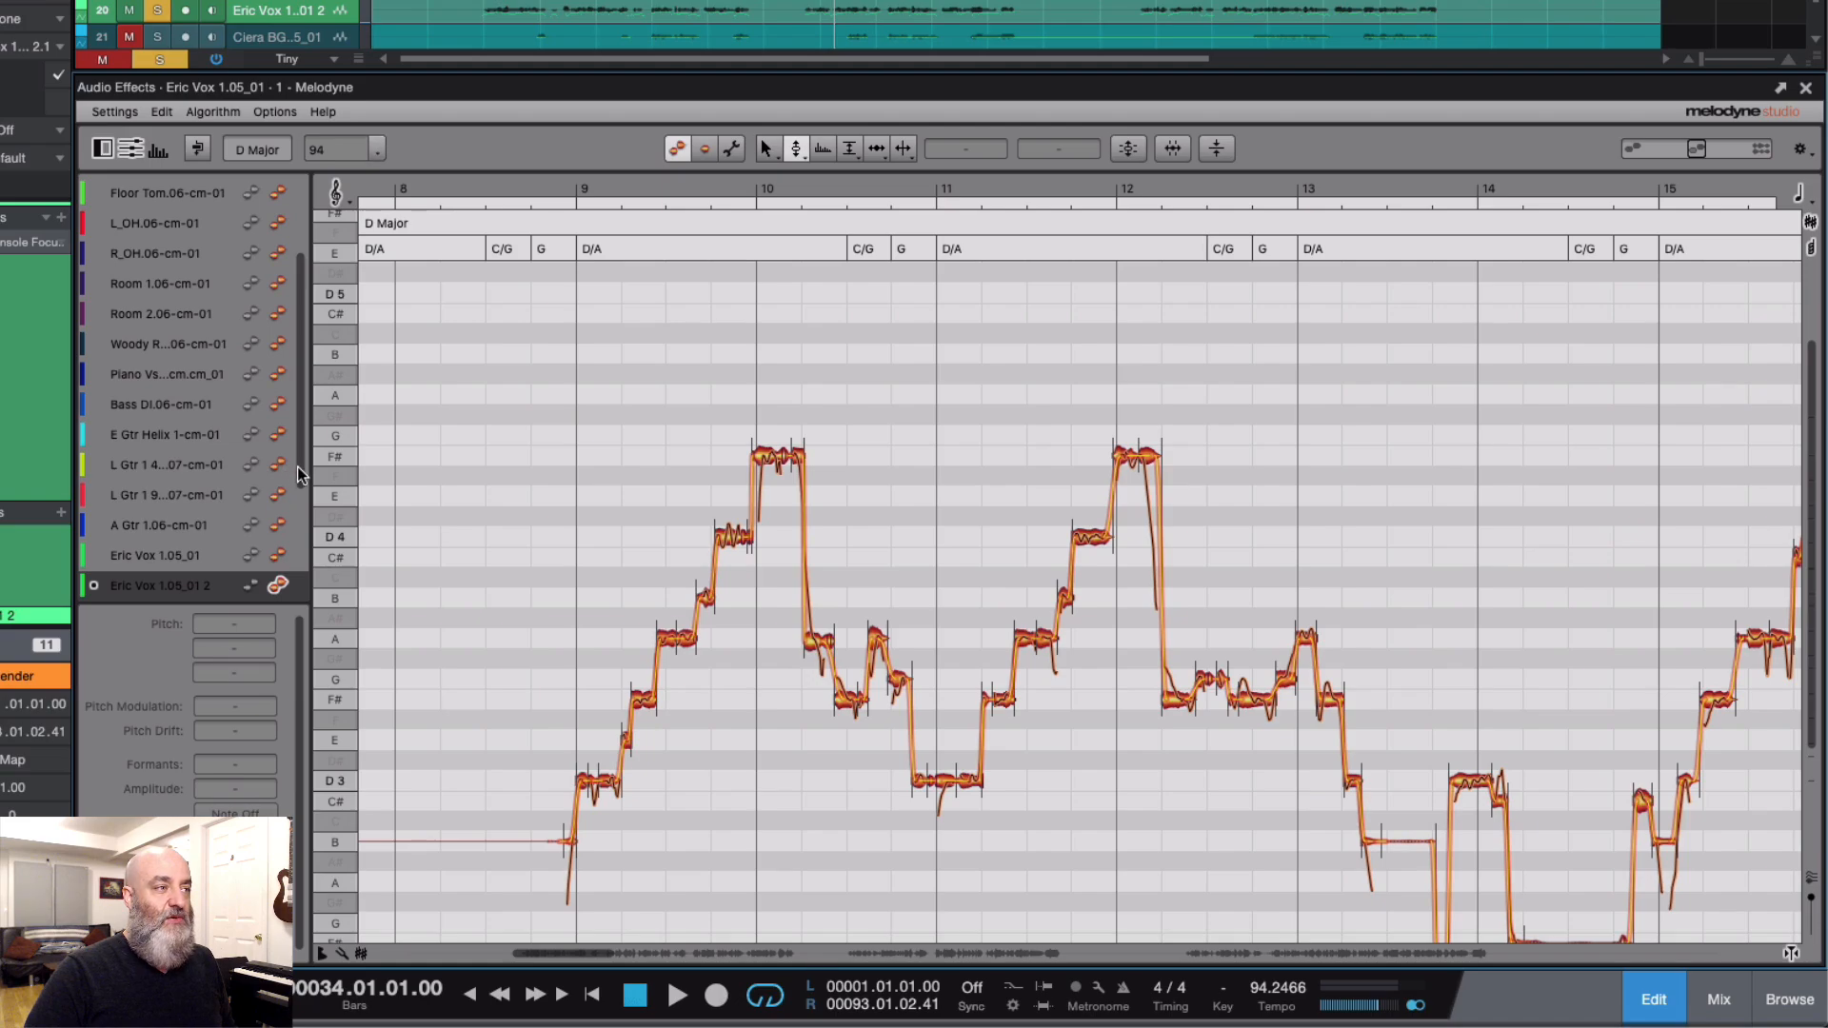
Step: Show the original vocal's notes as a reference, and try the duplicate's bar 10 note at G4 before returning it to F#4
scroll(297, 467, "down", 3)
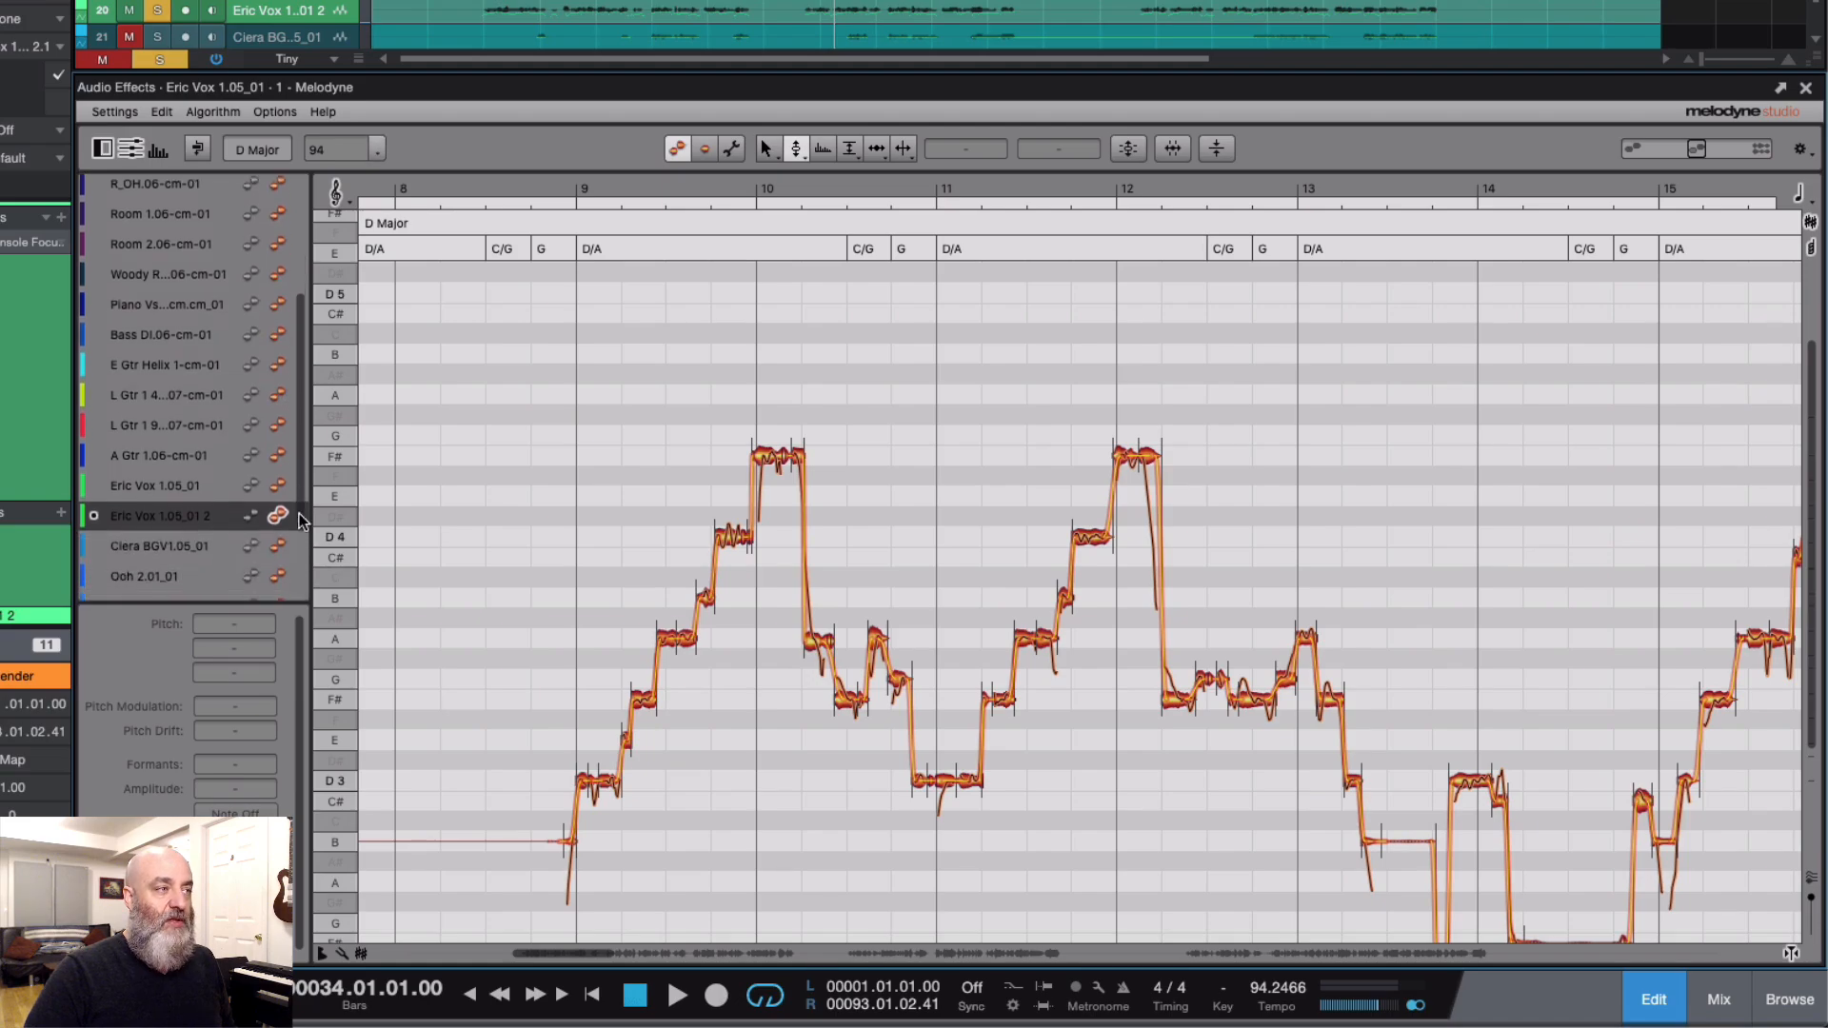
left_click(251, 457)
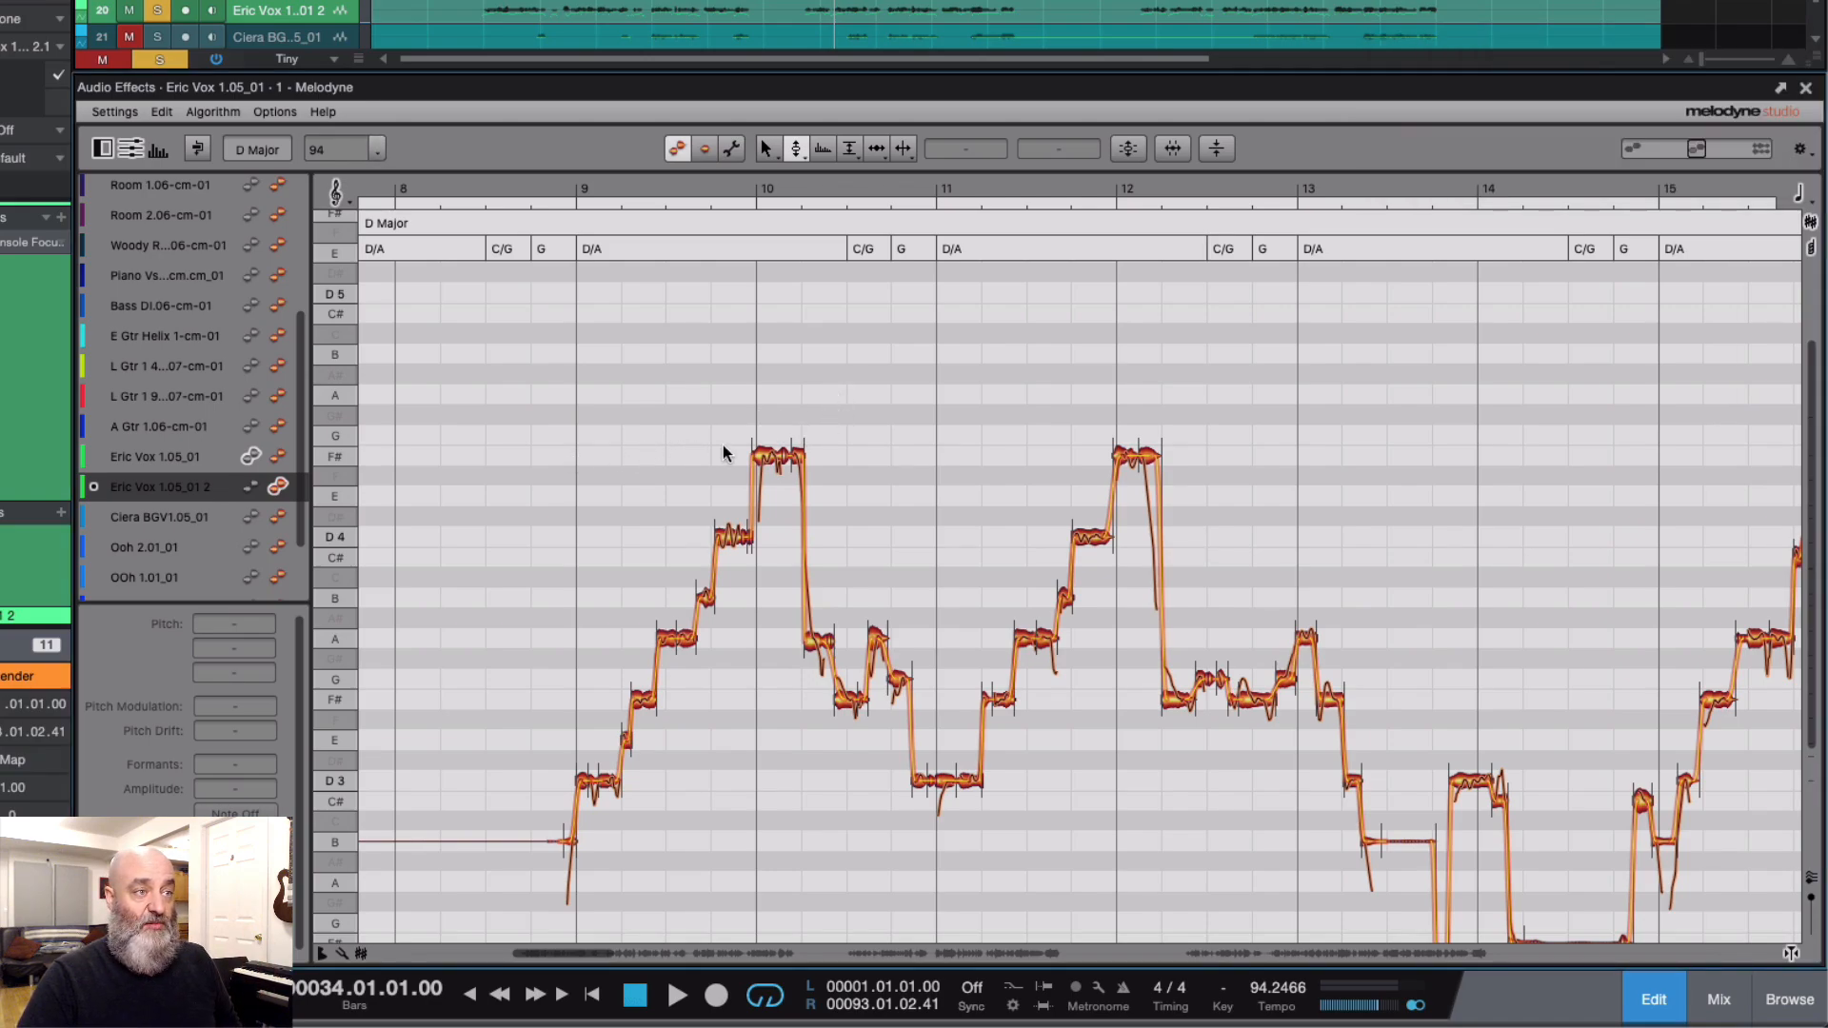
left_click_drag(764, 460, 768, 436)
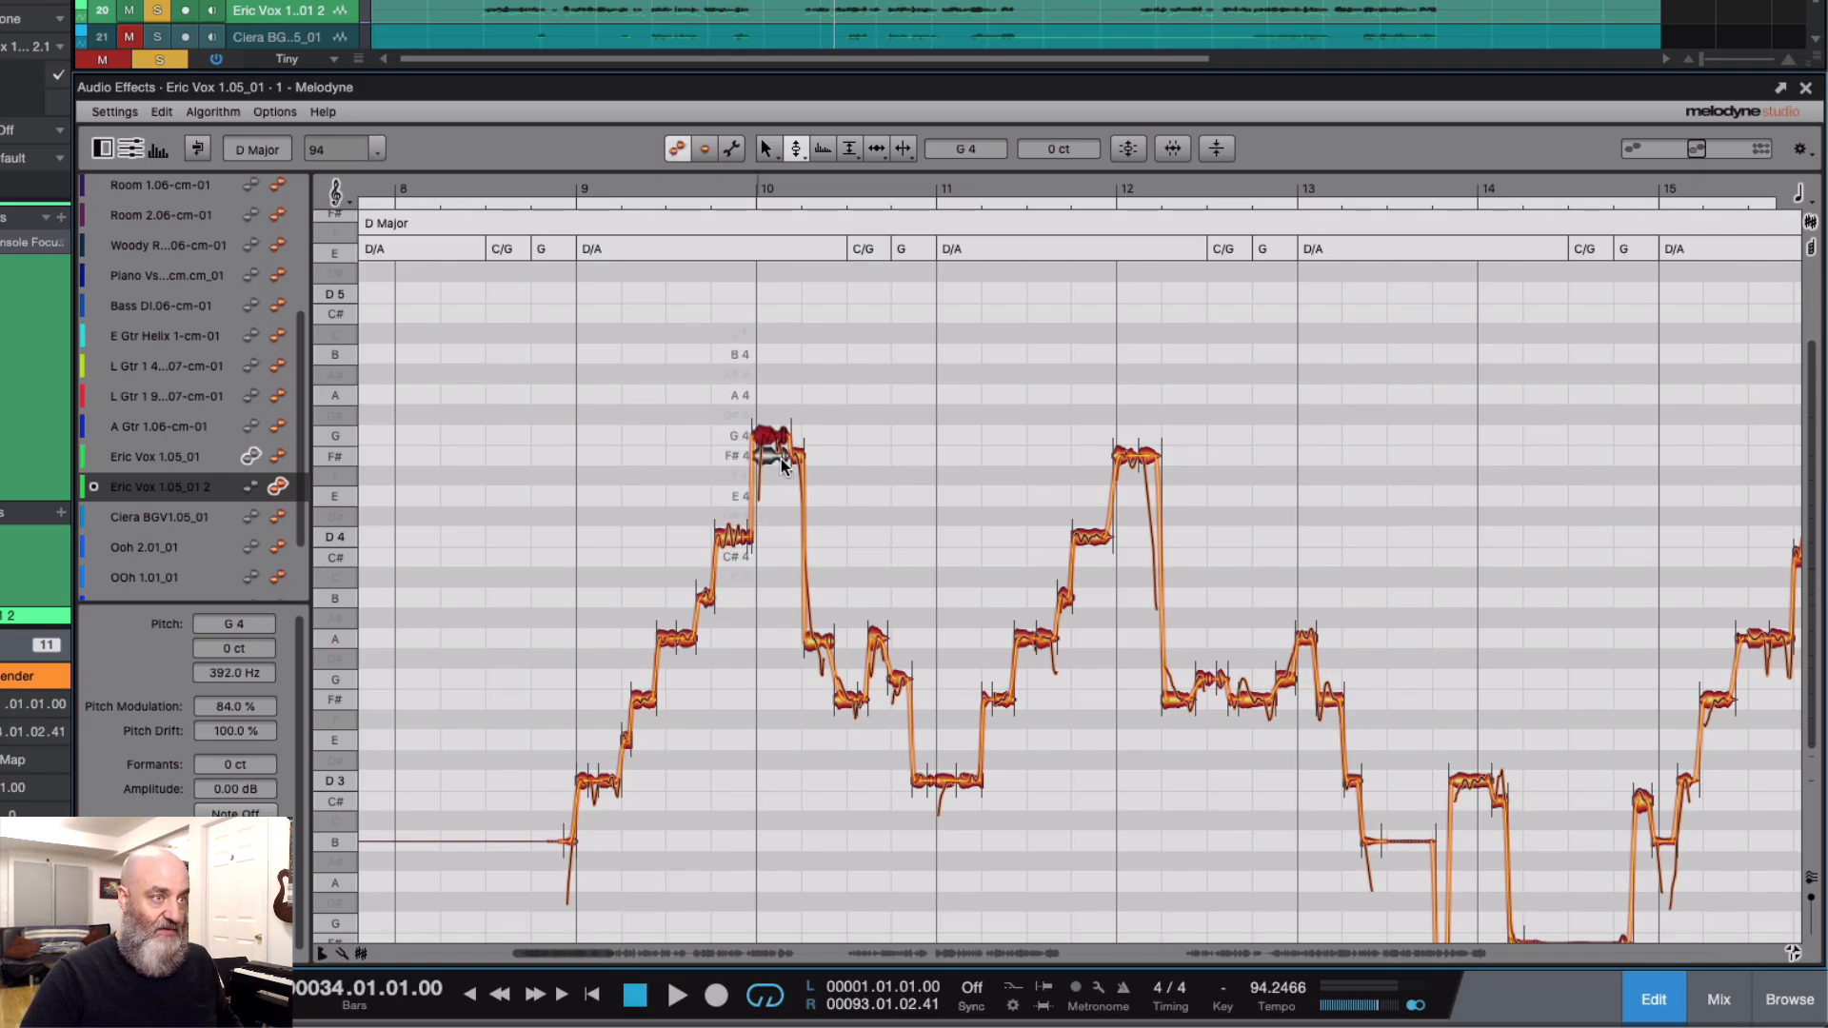
left_click_drag(781, 463, 779, 457)
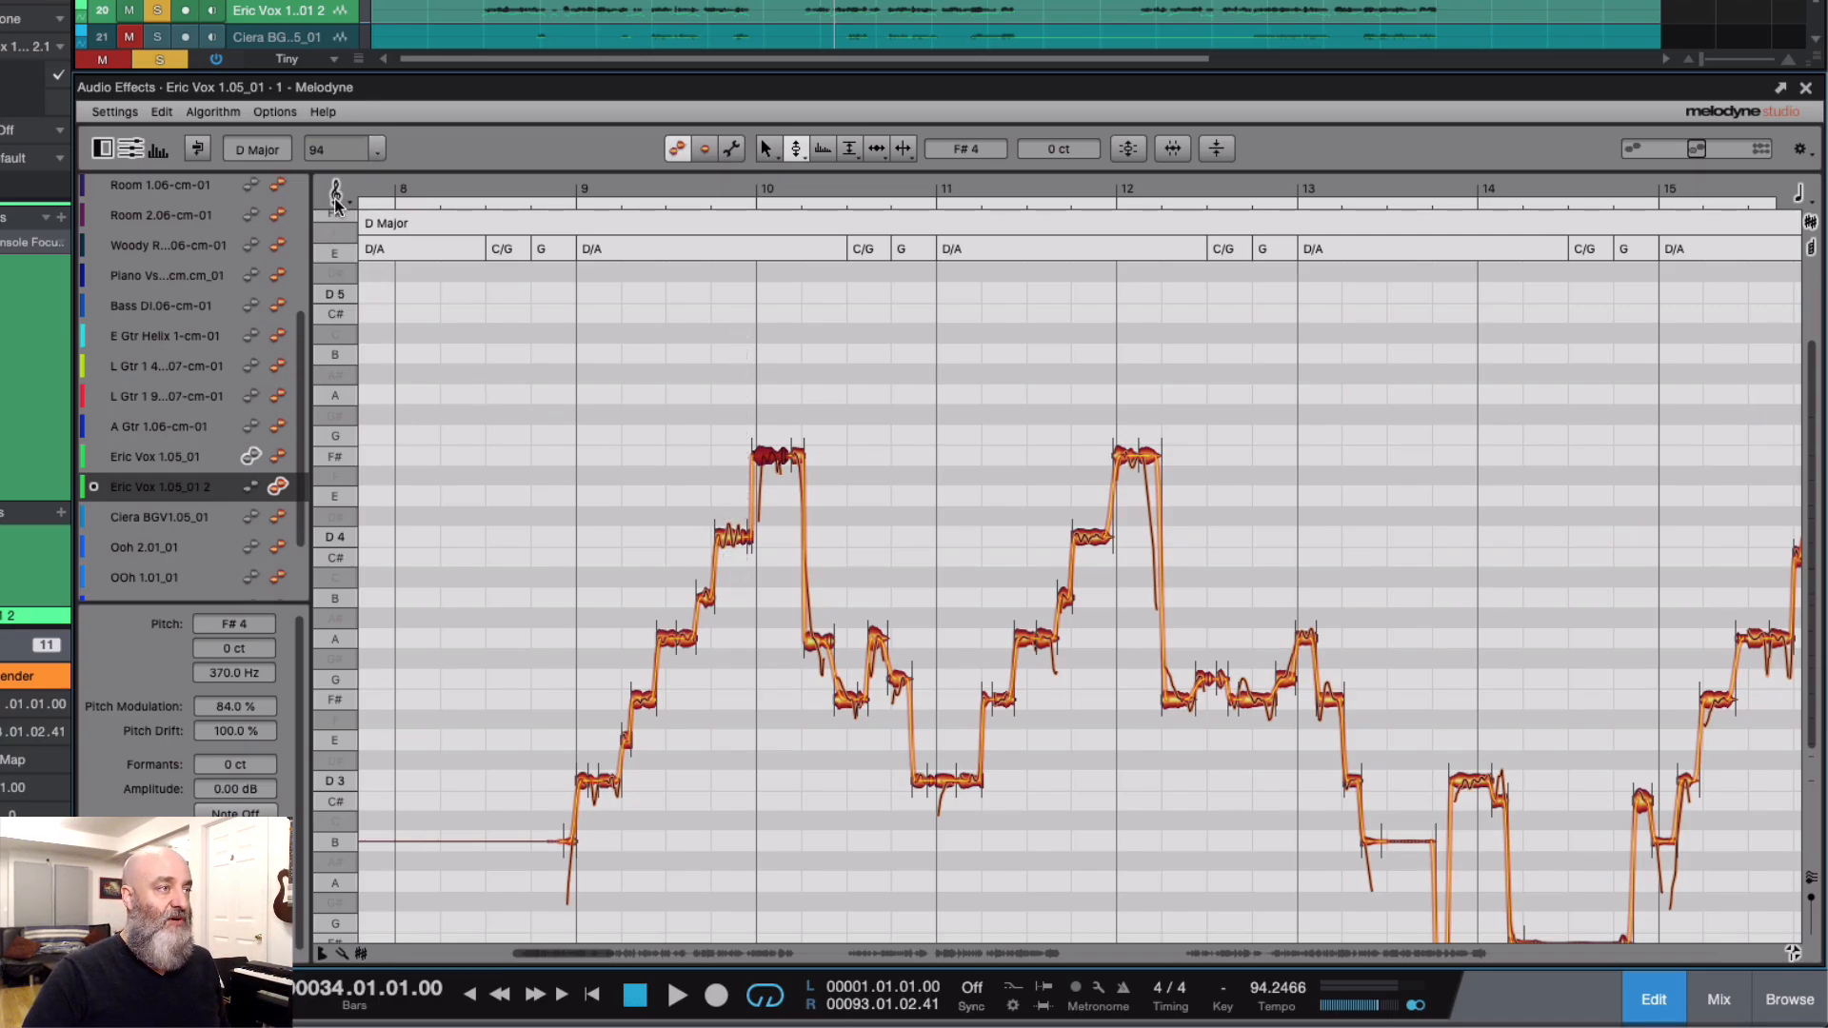
Step: Set Melodyne's pitch grid to Chord with Chord Snap
left_click(336, 202)
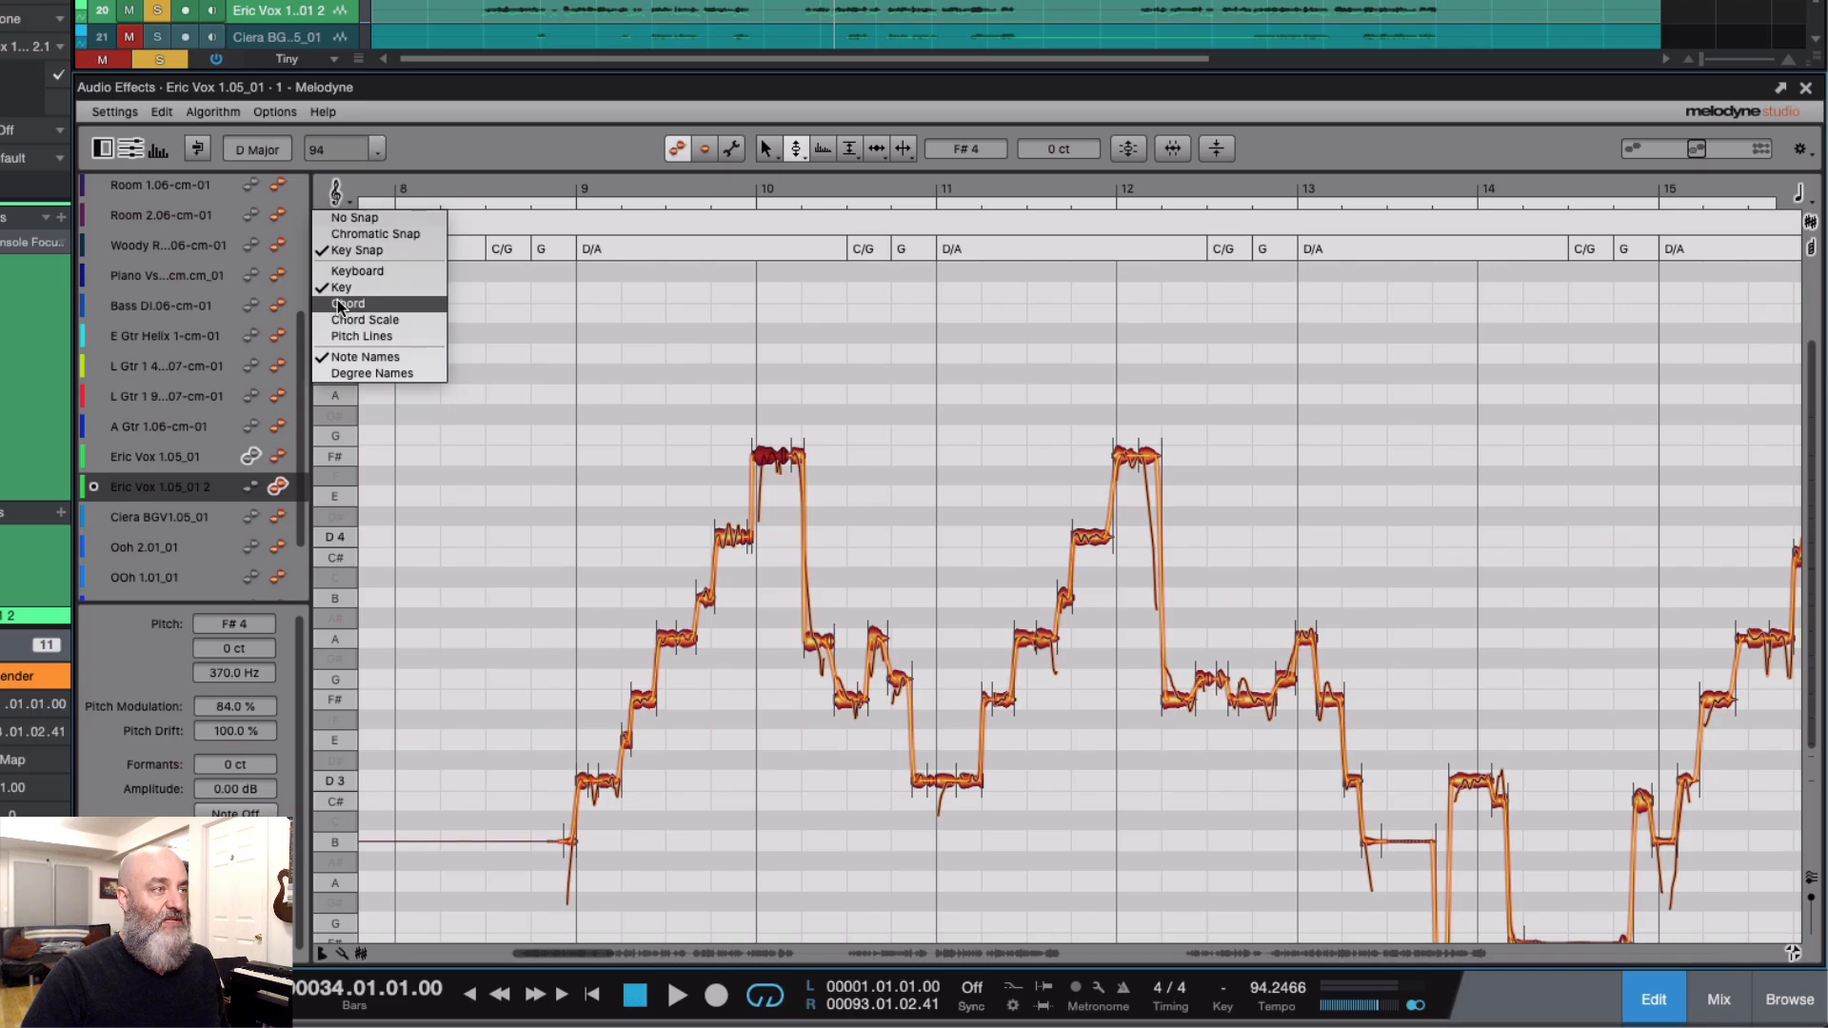
left_click(339, 303)
left_click(347, 196)
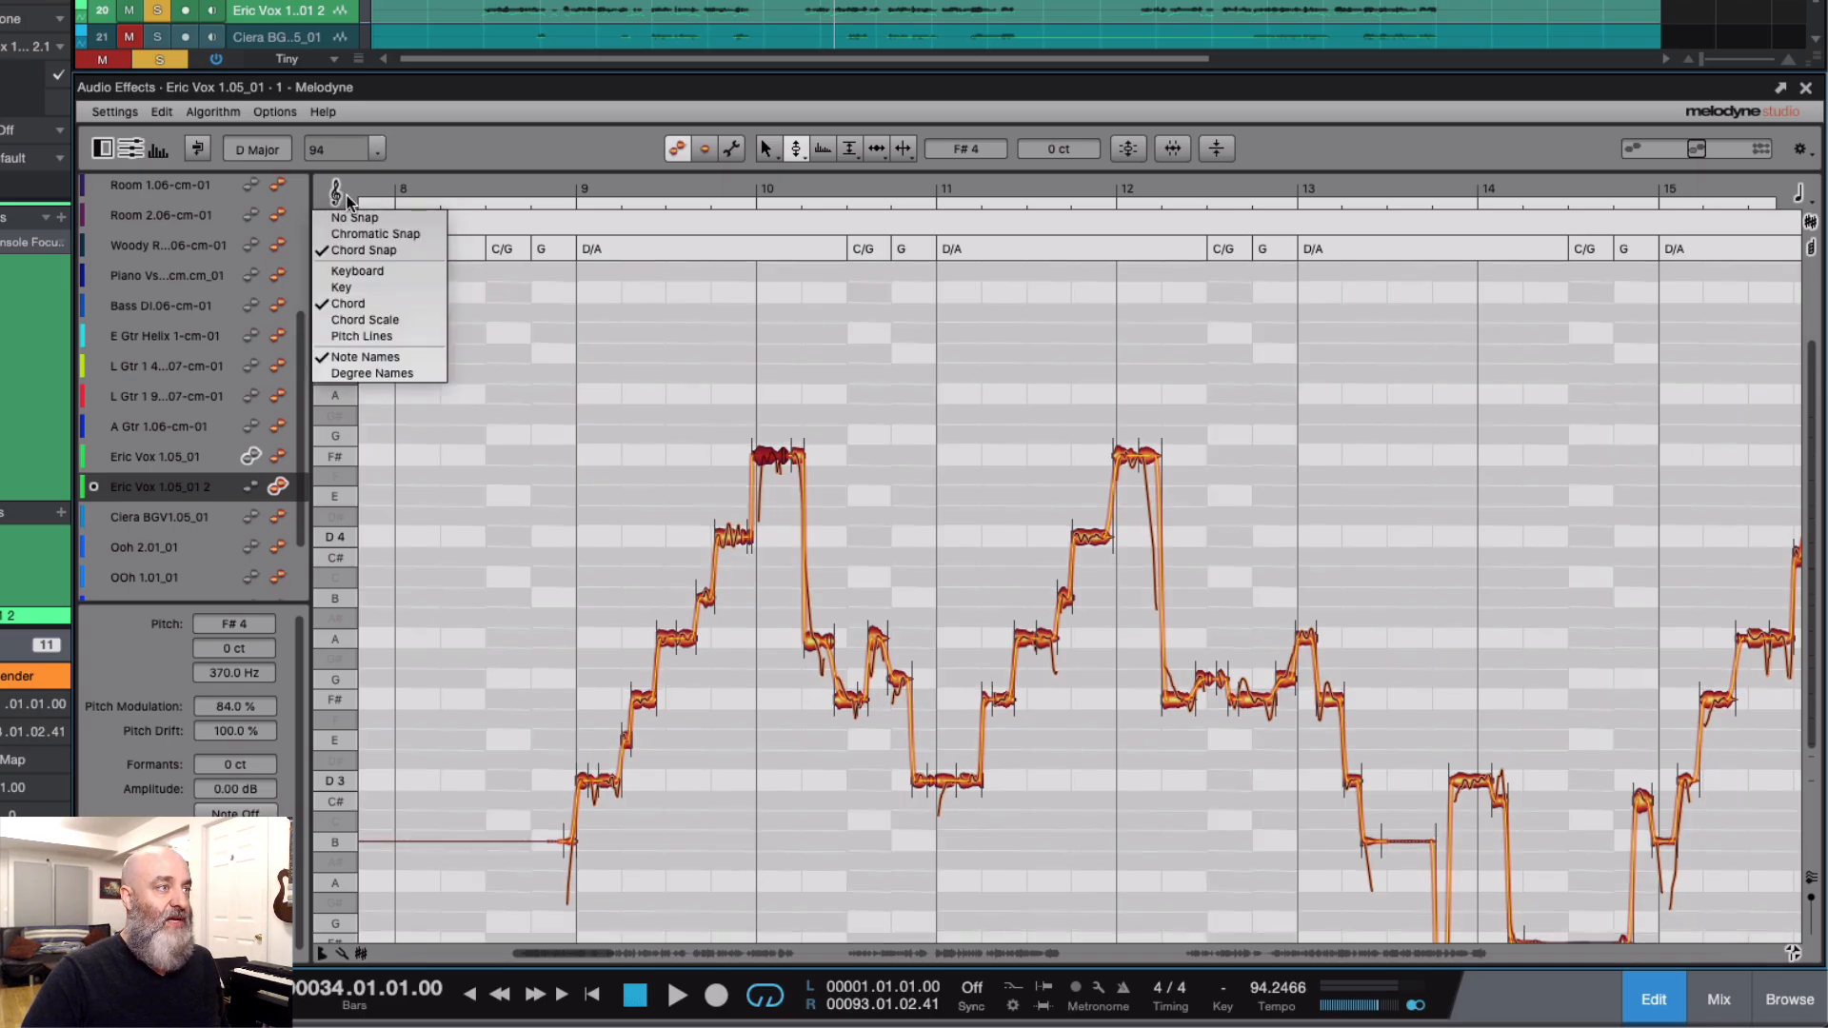
left_click(349, 250)
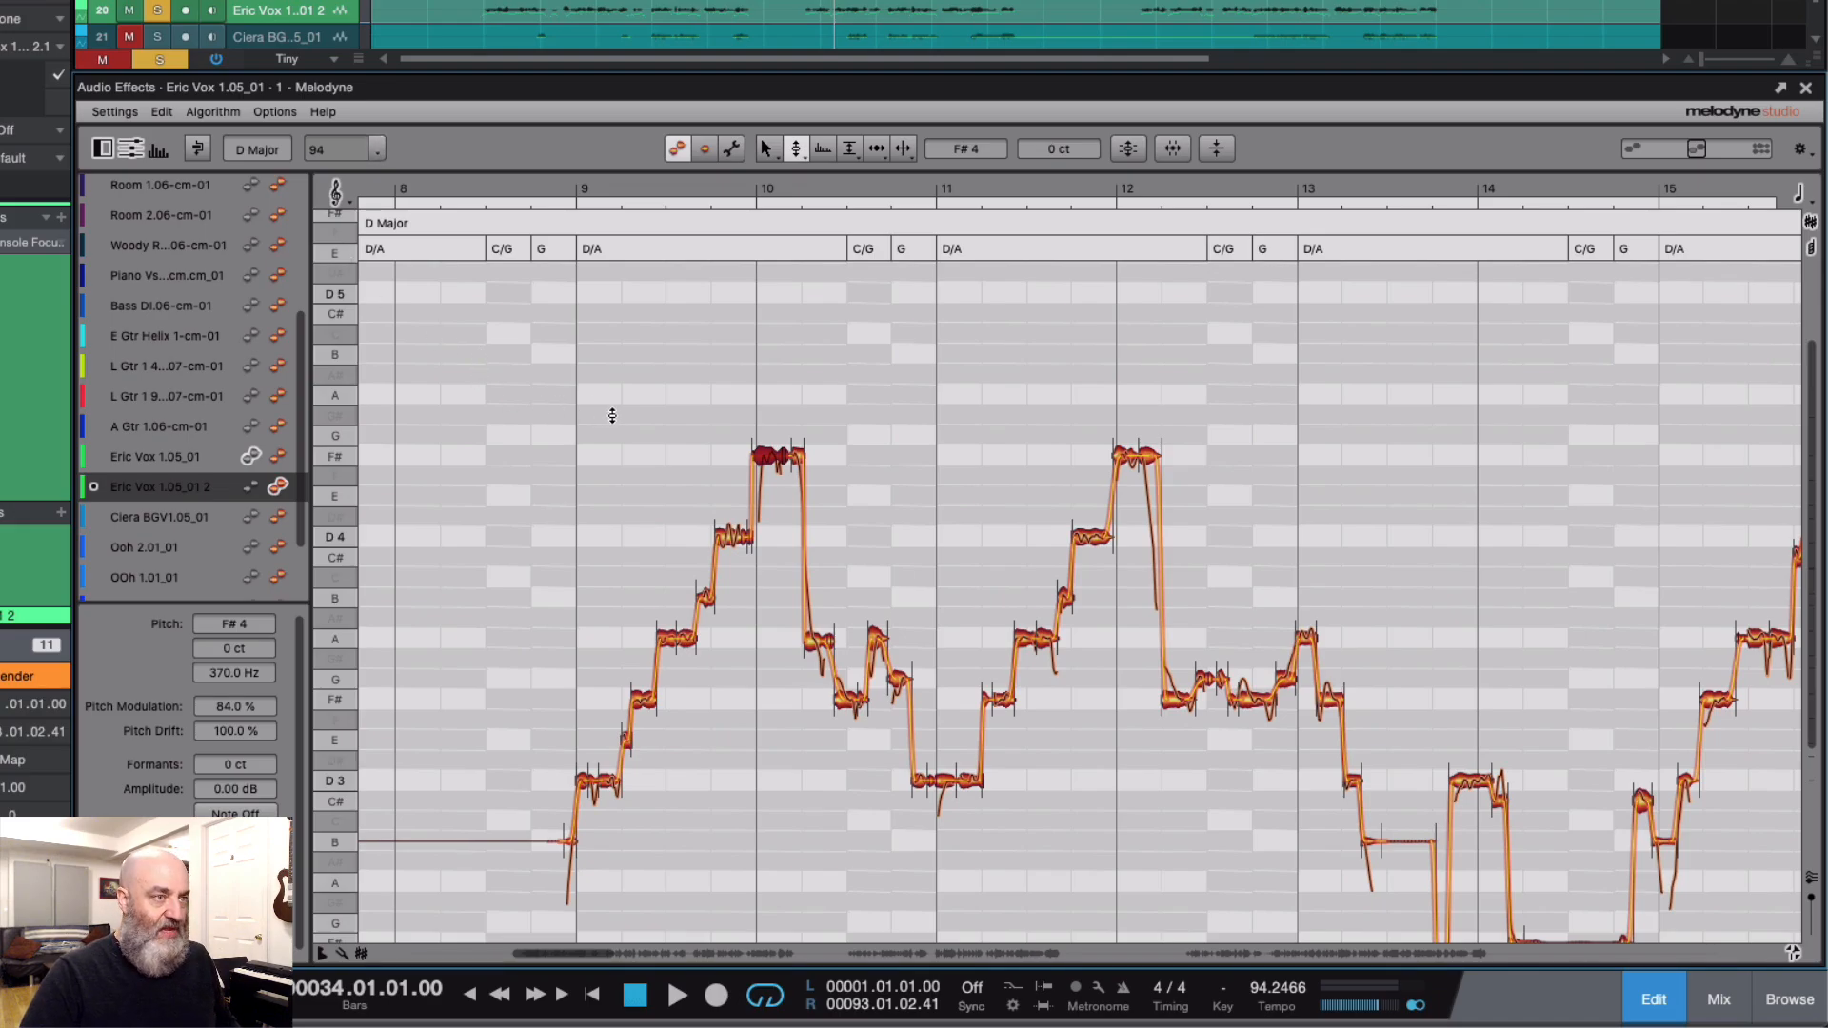
Step: Select all notes of the duplicated vocal and strongly reduce their pitch modulation
key("ctrl+a")
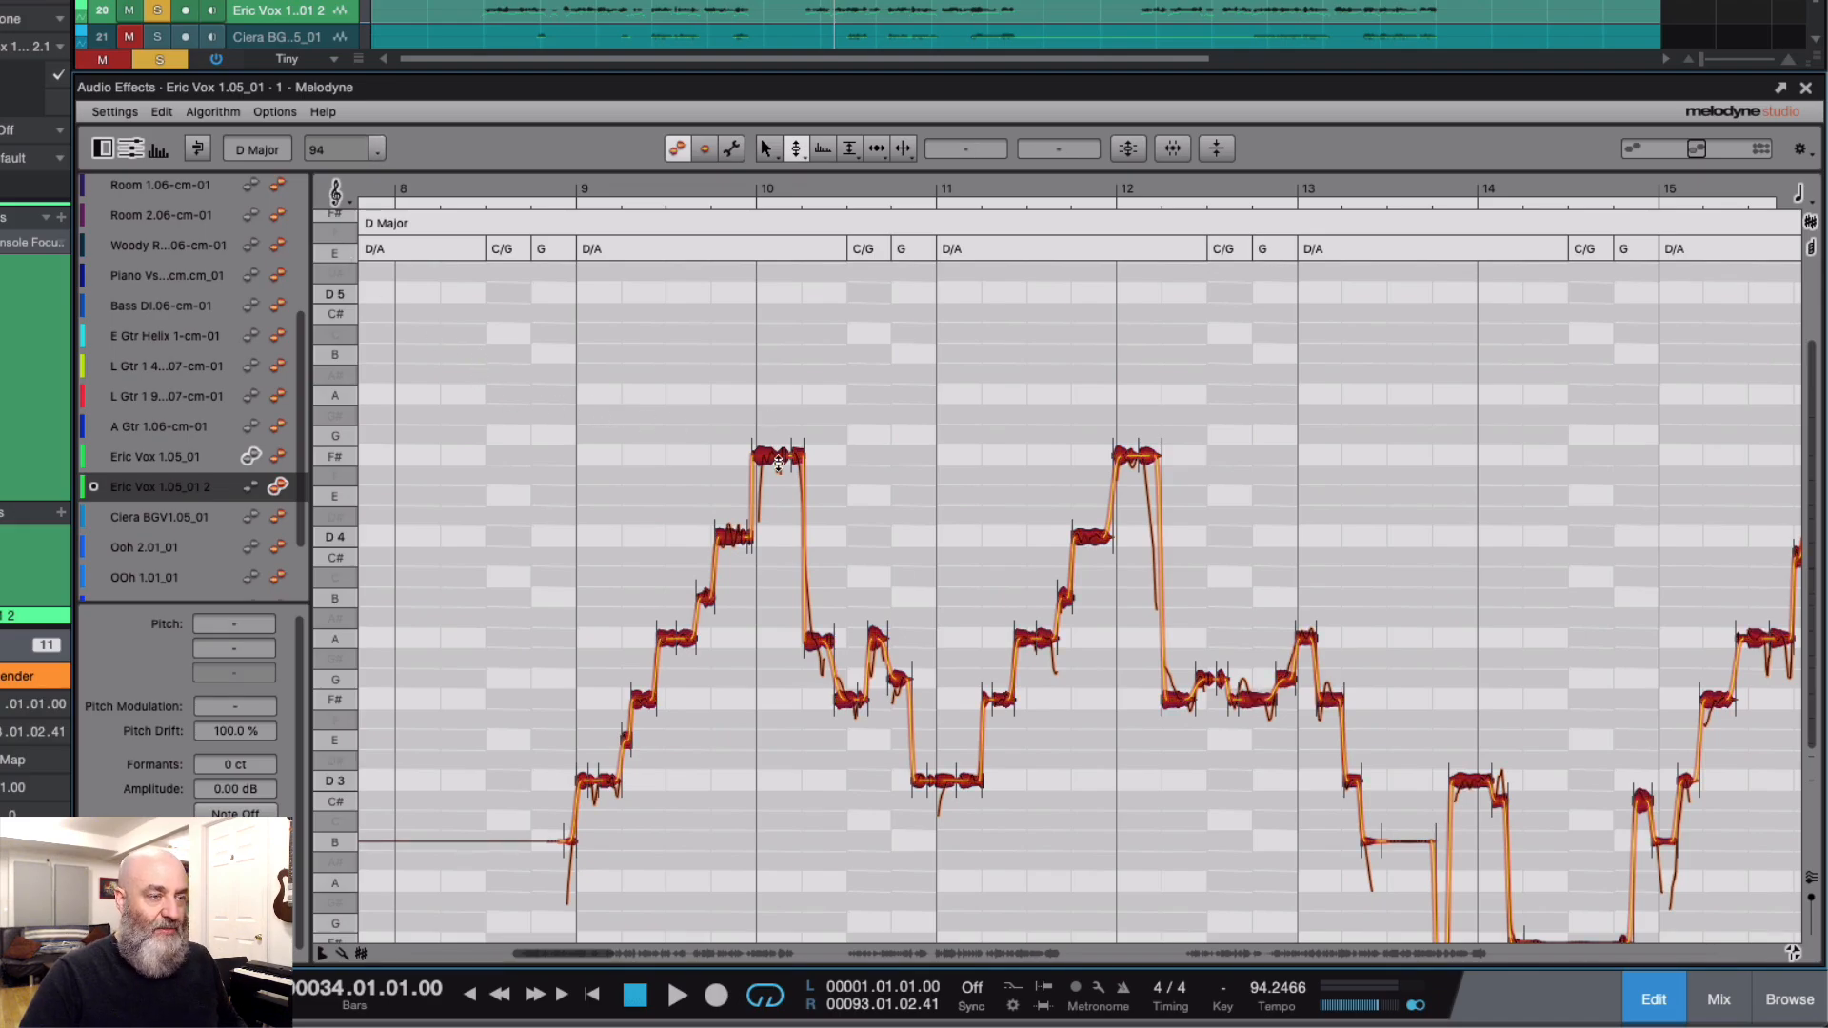
right_click(682, 428)
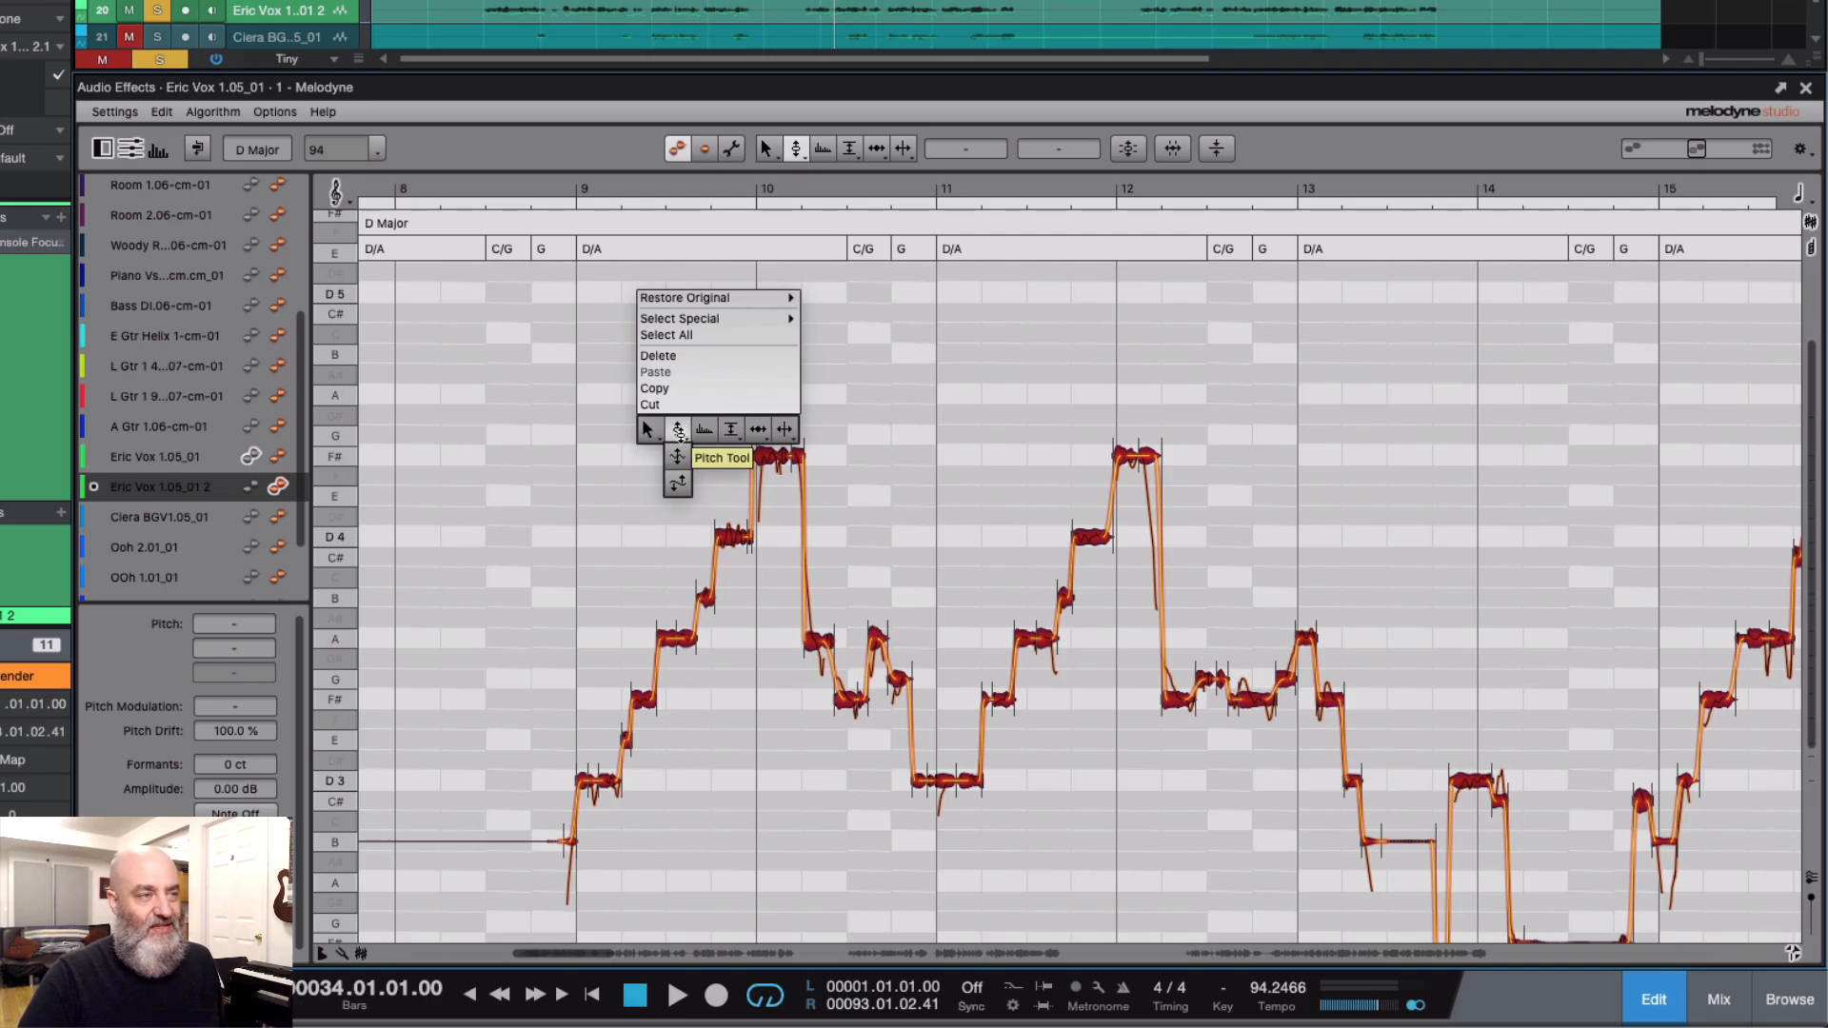
left_click(677, 484)
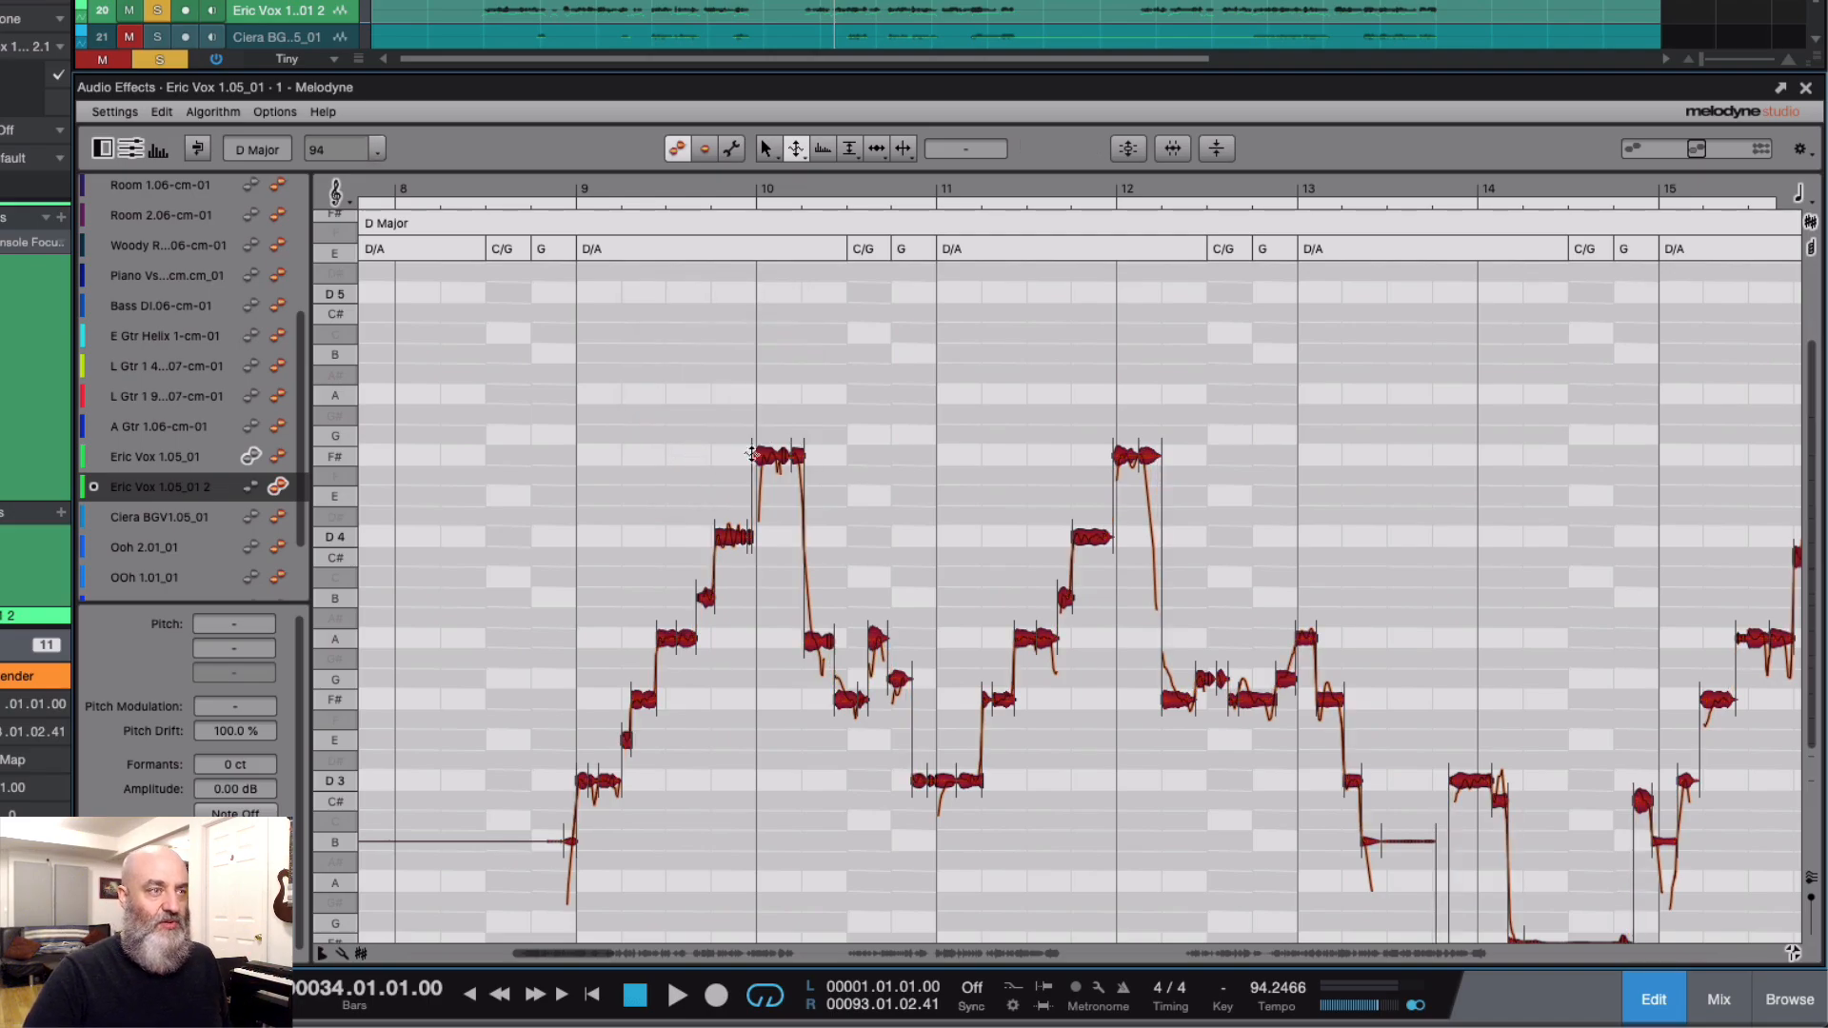
left_click_drag(760, 451, 759, 500)
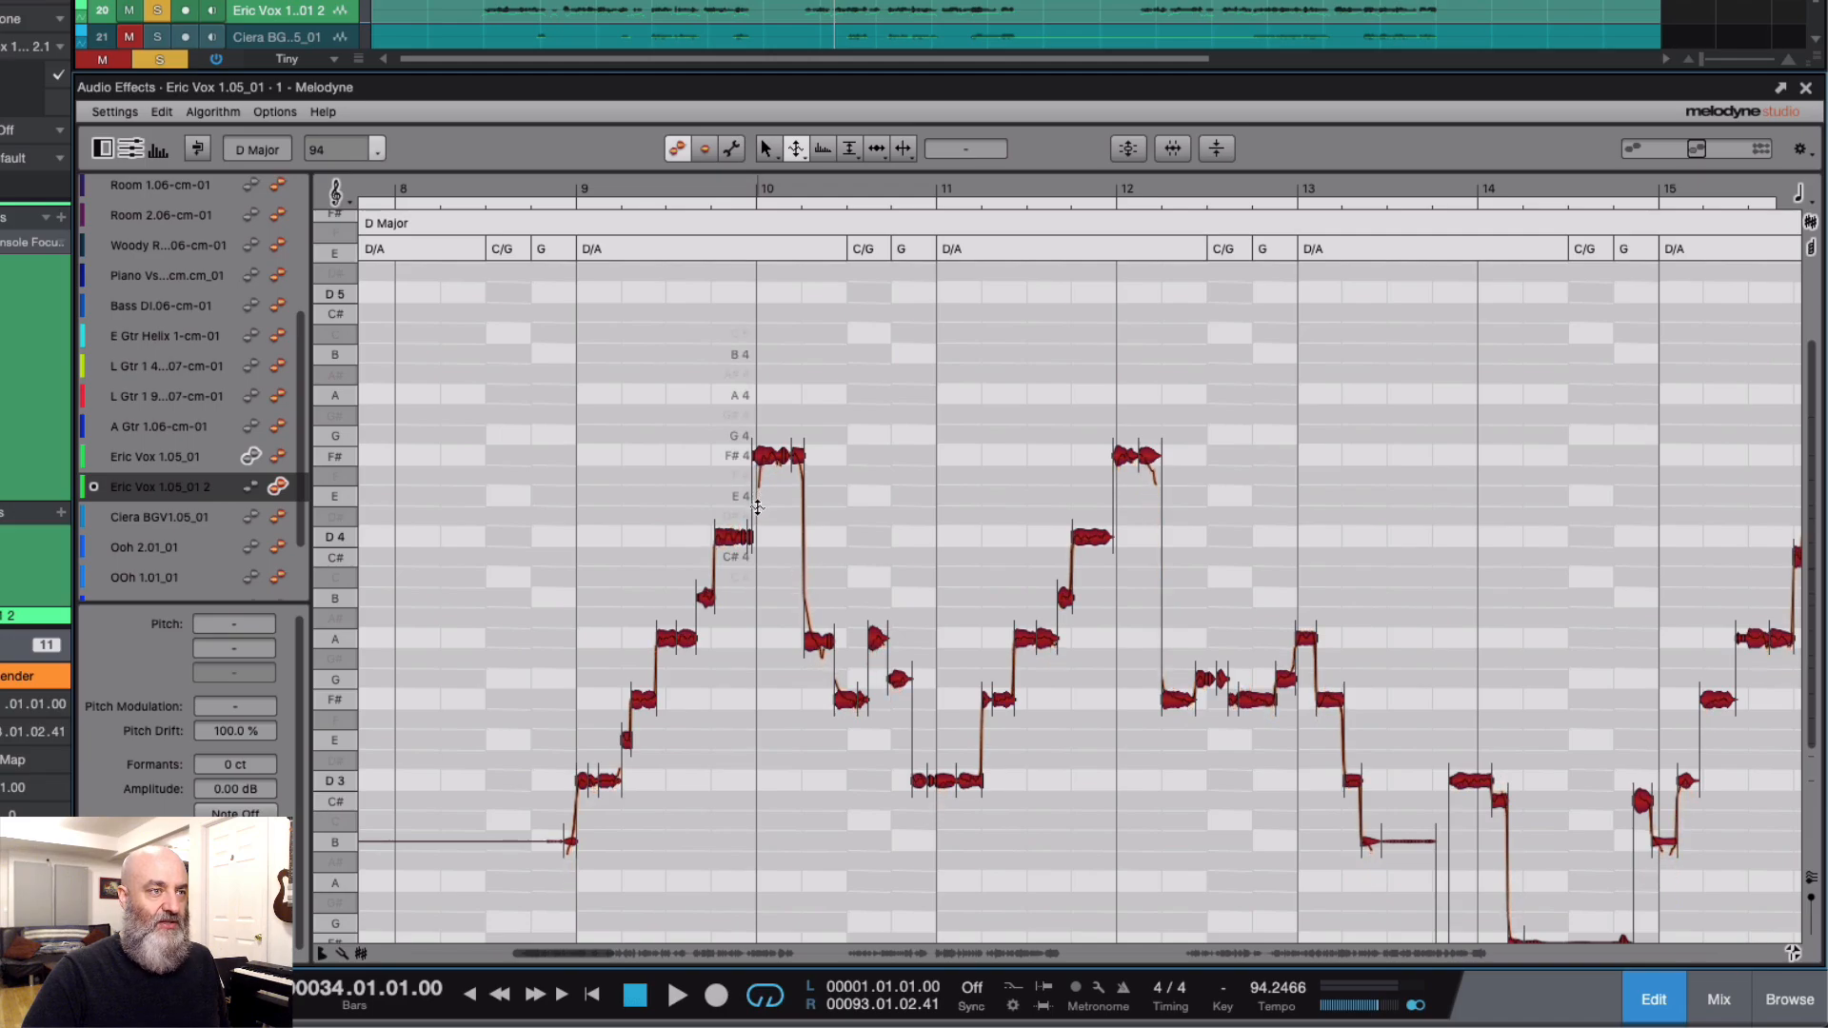
Step: Reduce the pitch drift of all the duplicated vocal's notes to 64%
right_click(712, 508)
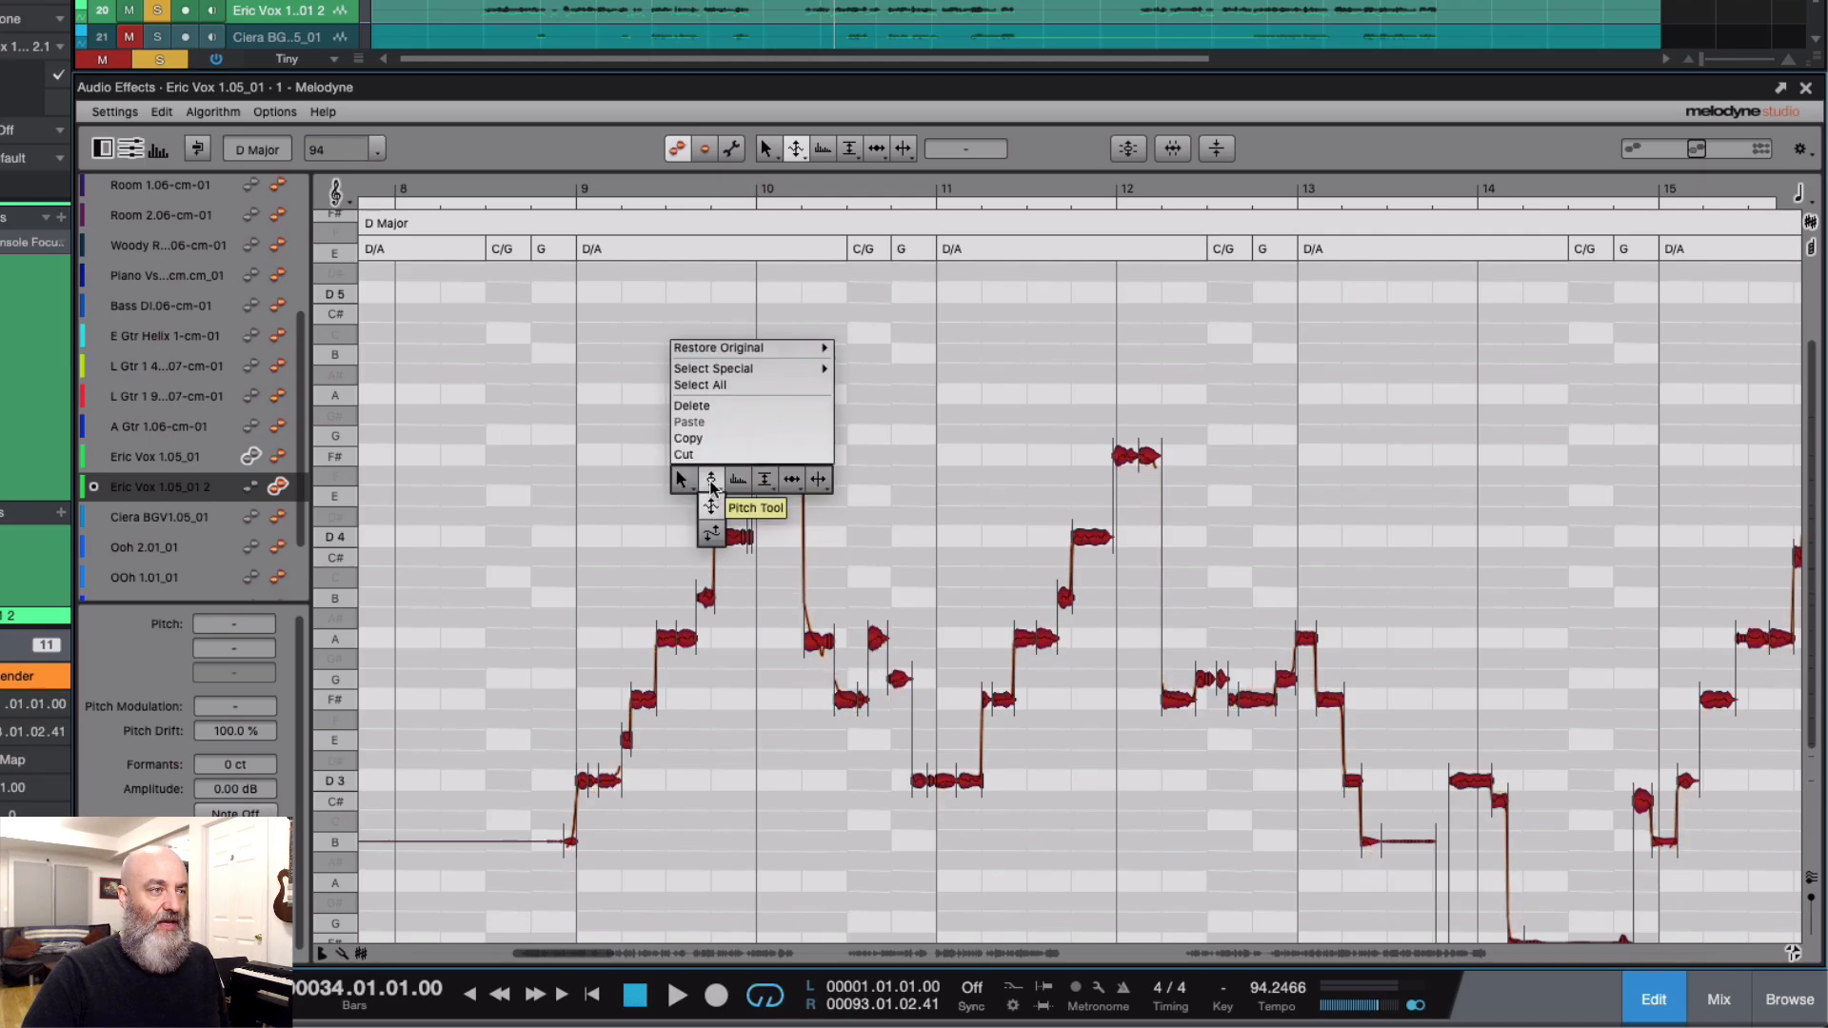
left_click(711, 483)
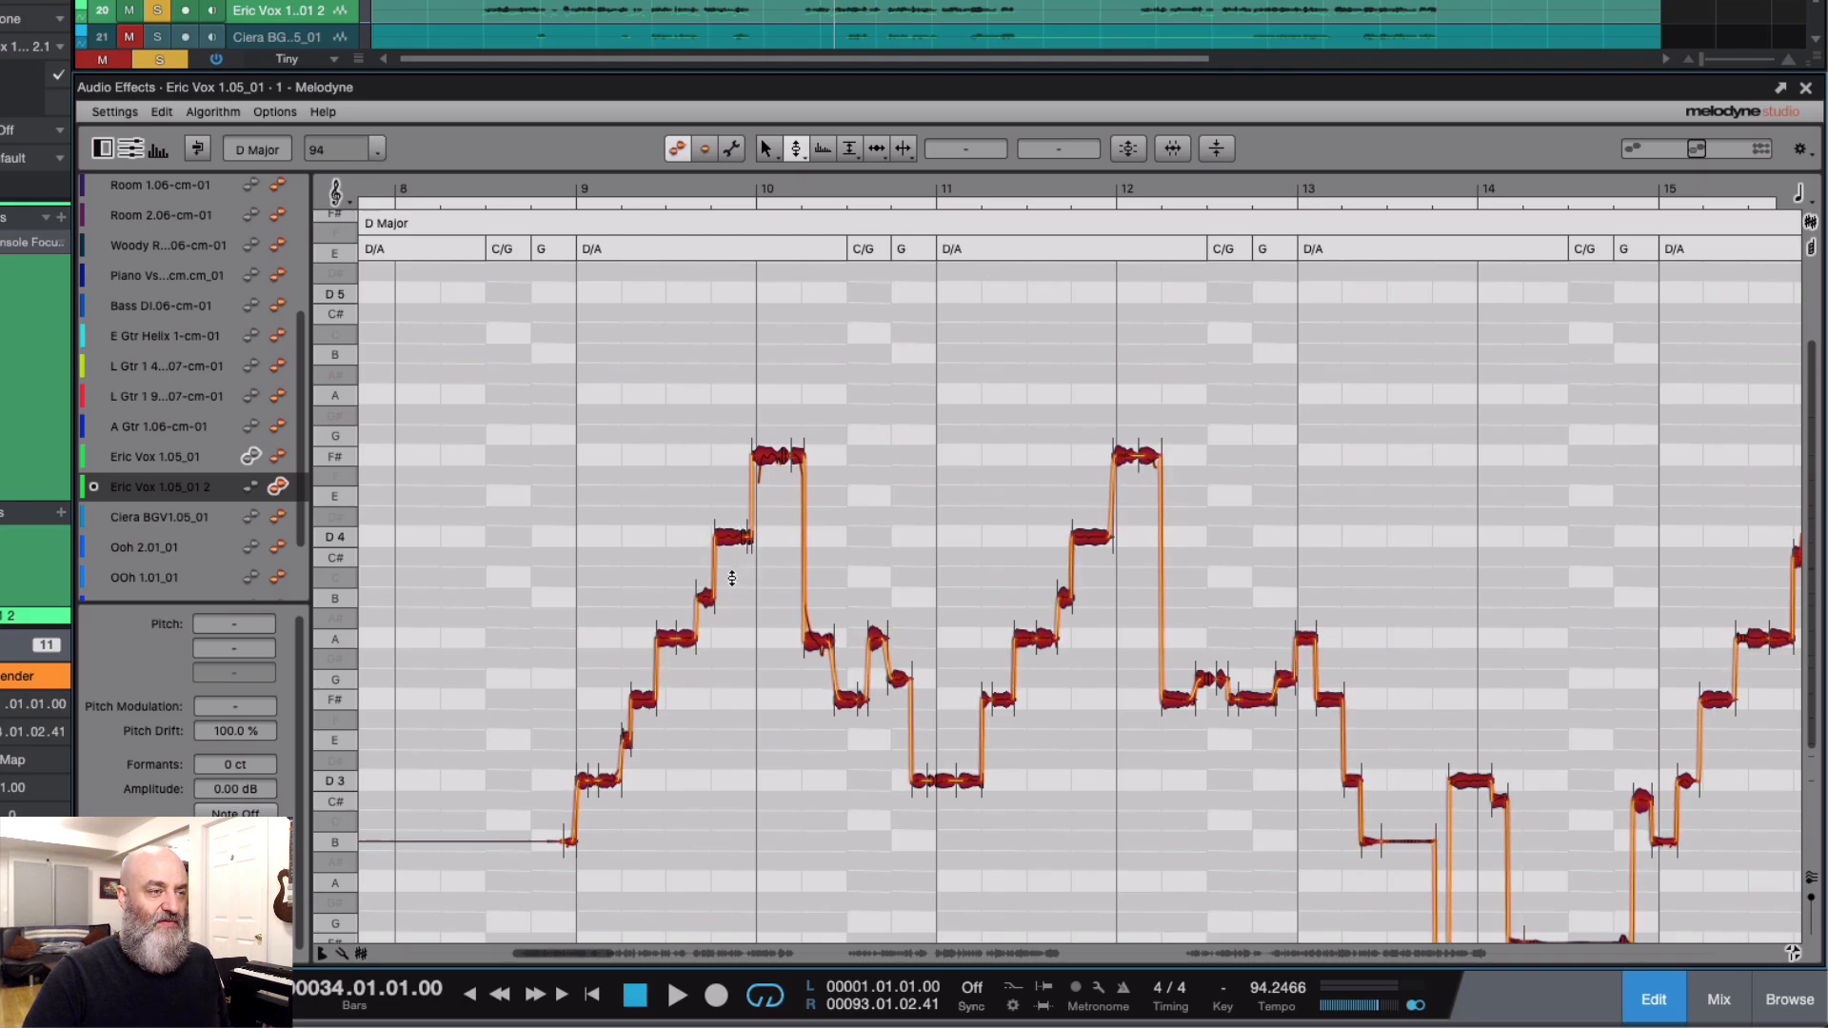
right_click(721, 534)
left_click(724, 535)
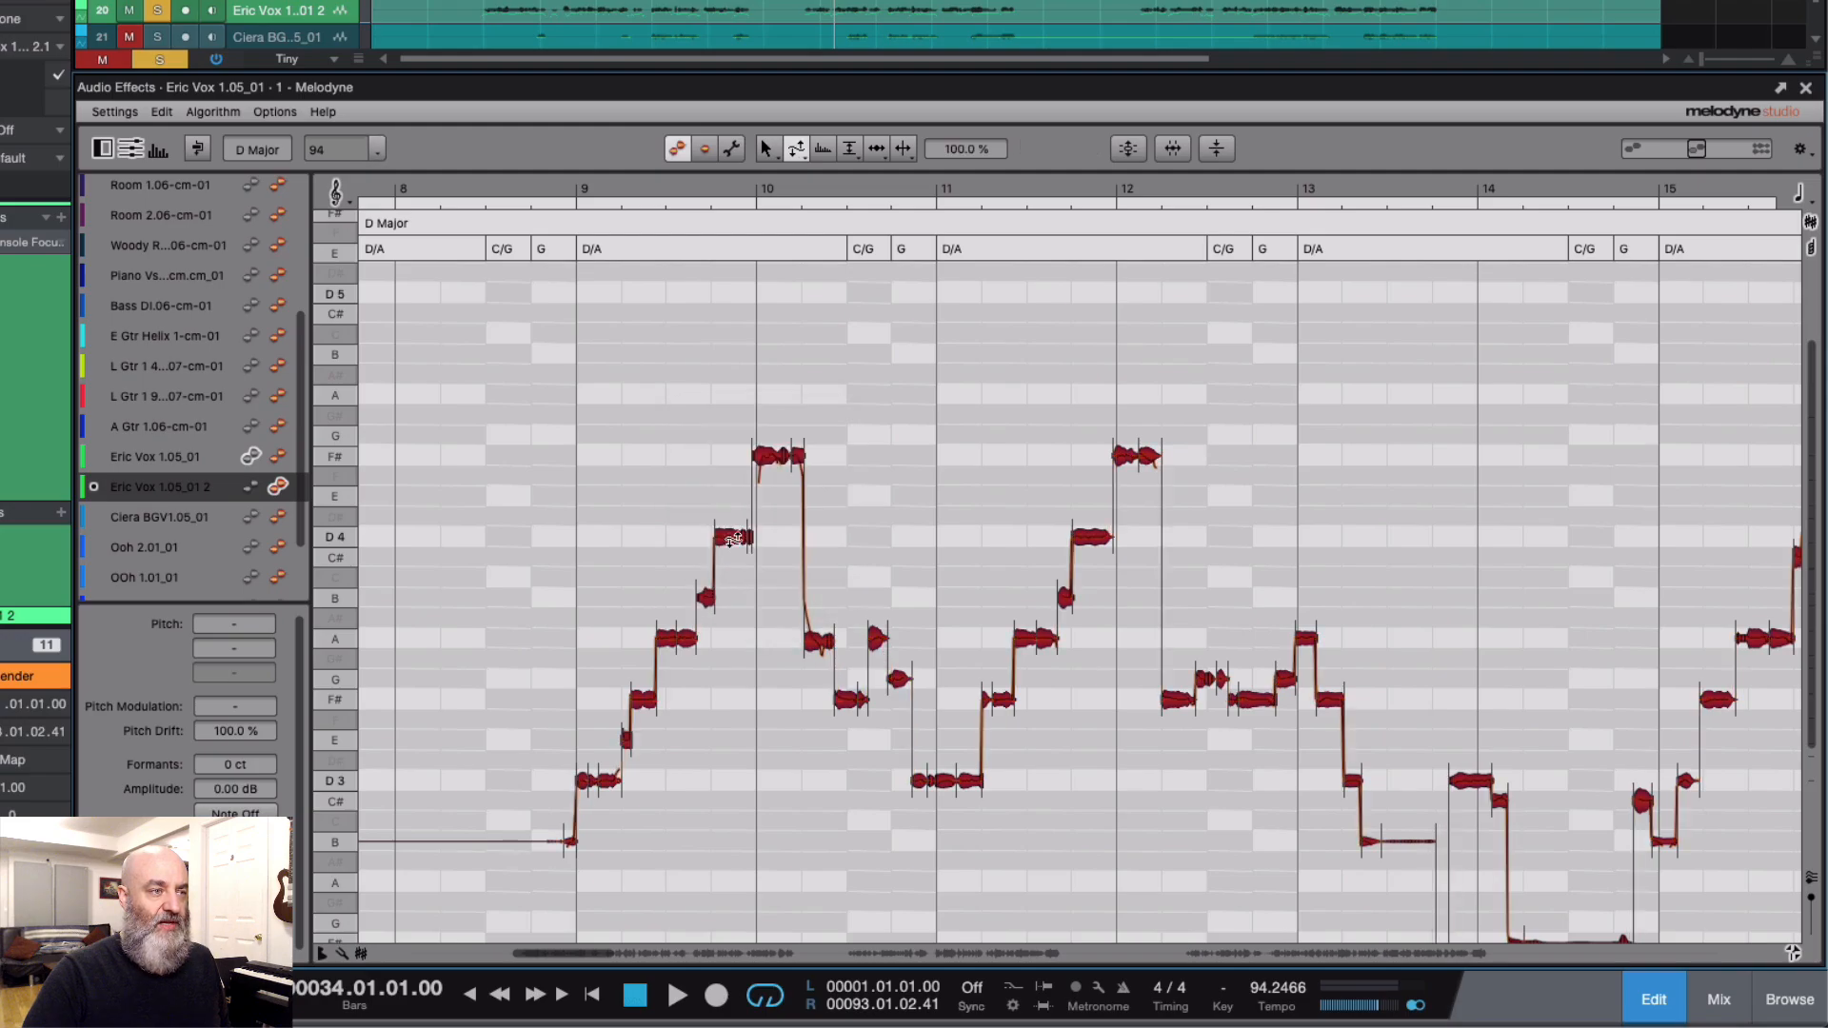
left_click_drag(732, 533, 733, 573)
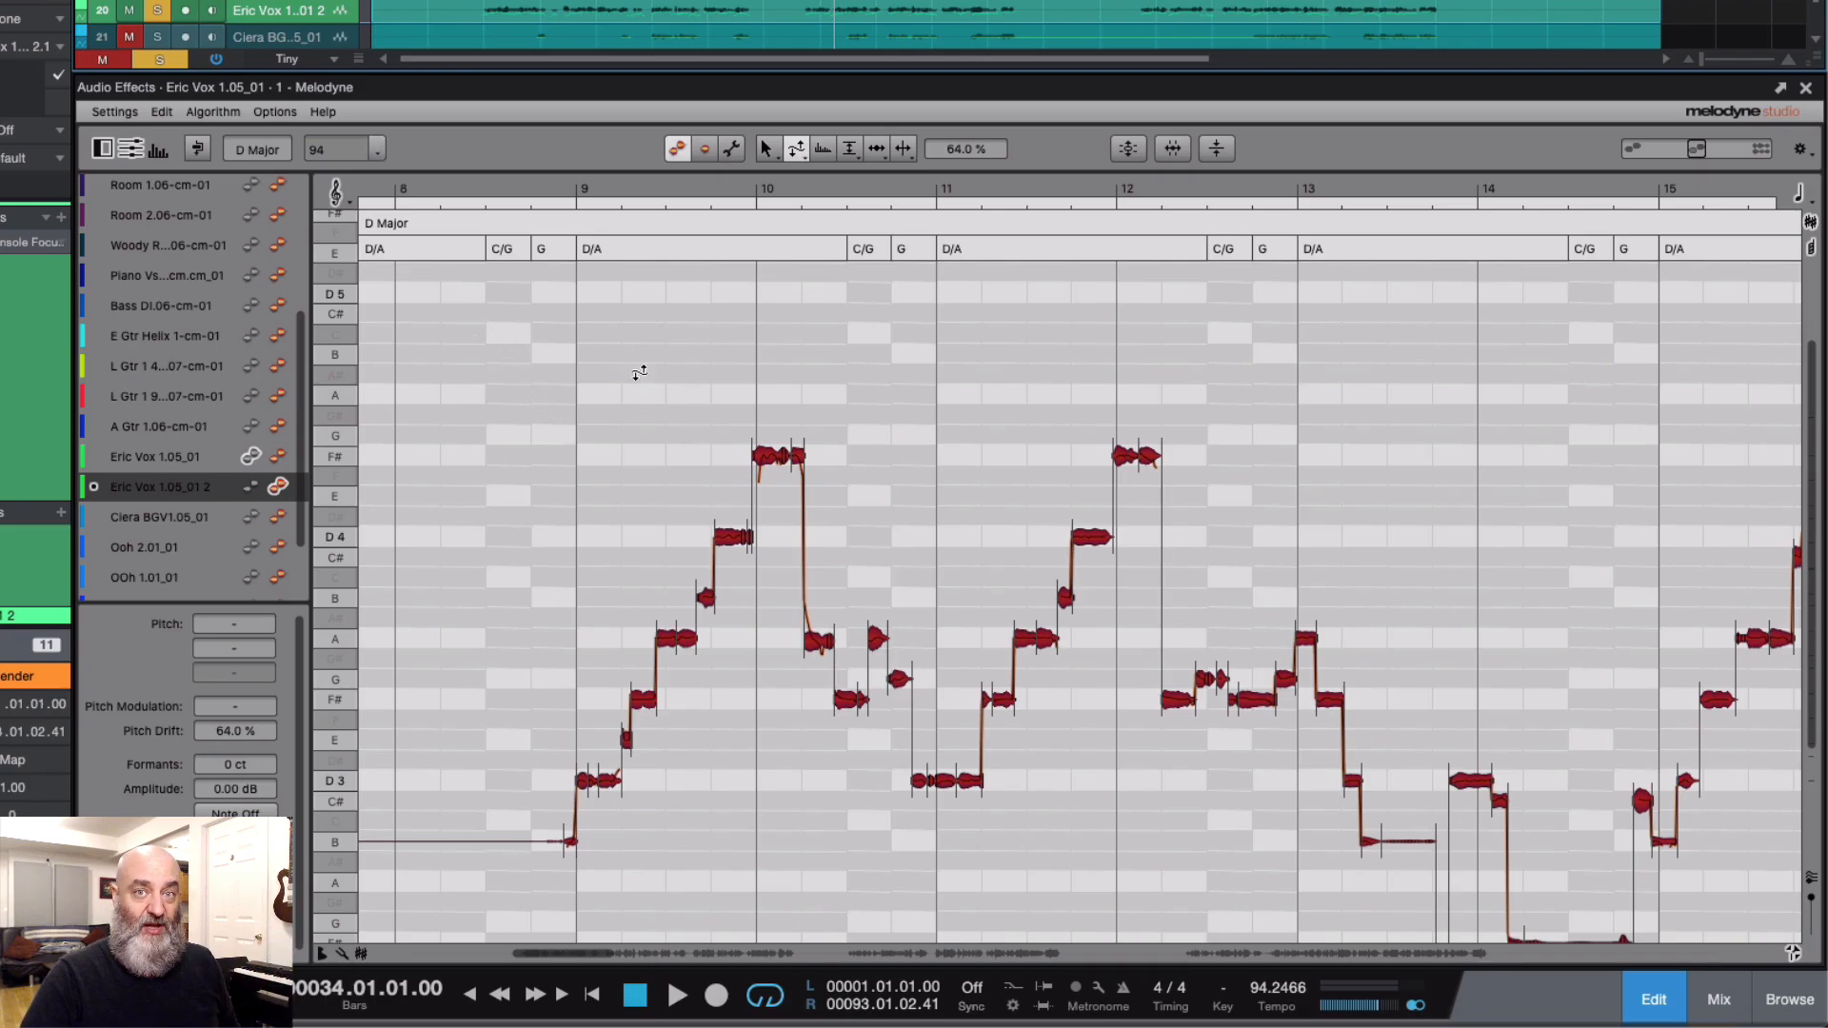
Step: Raise all the duplicated vocal's notes with the Pitch Tool as a harmony, moving the bar 10 F#4 note to A4
right_click(710, 382)
left_click(736, 357)
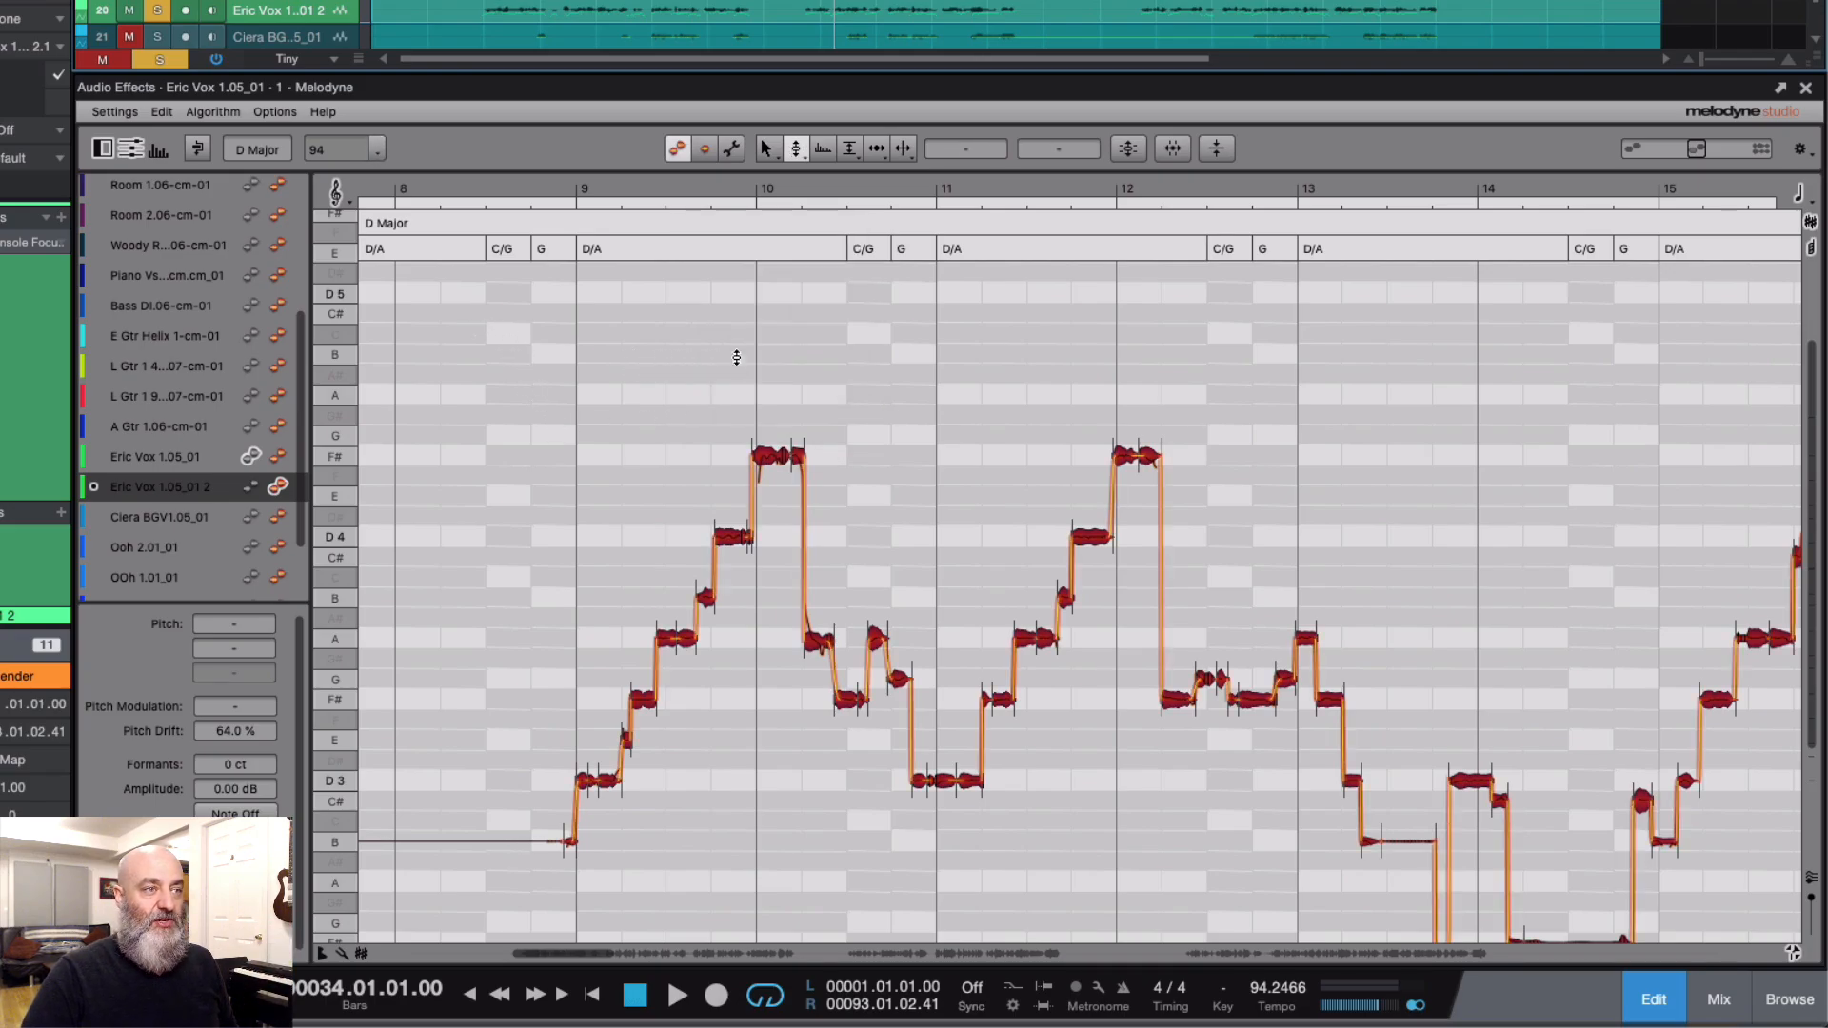
left_click_drag(768, 454, 770, 392)
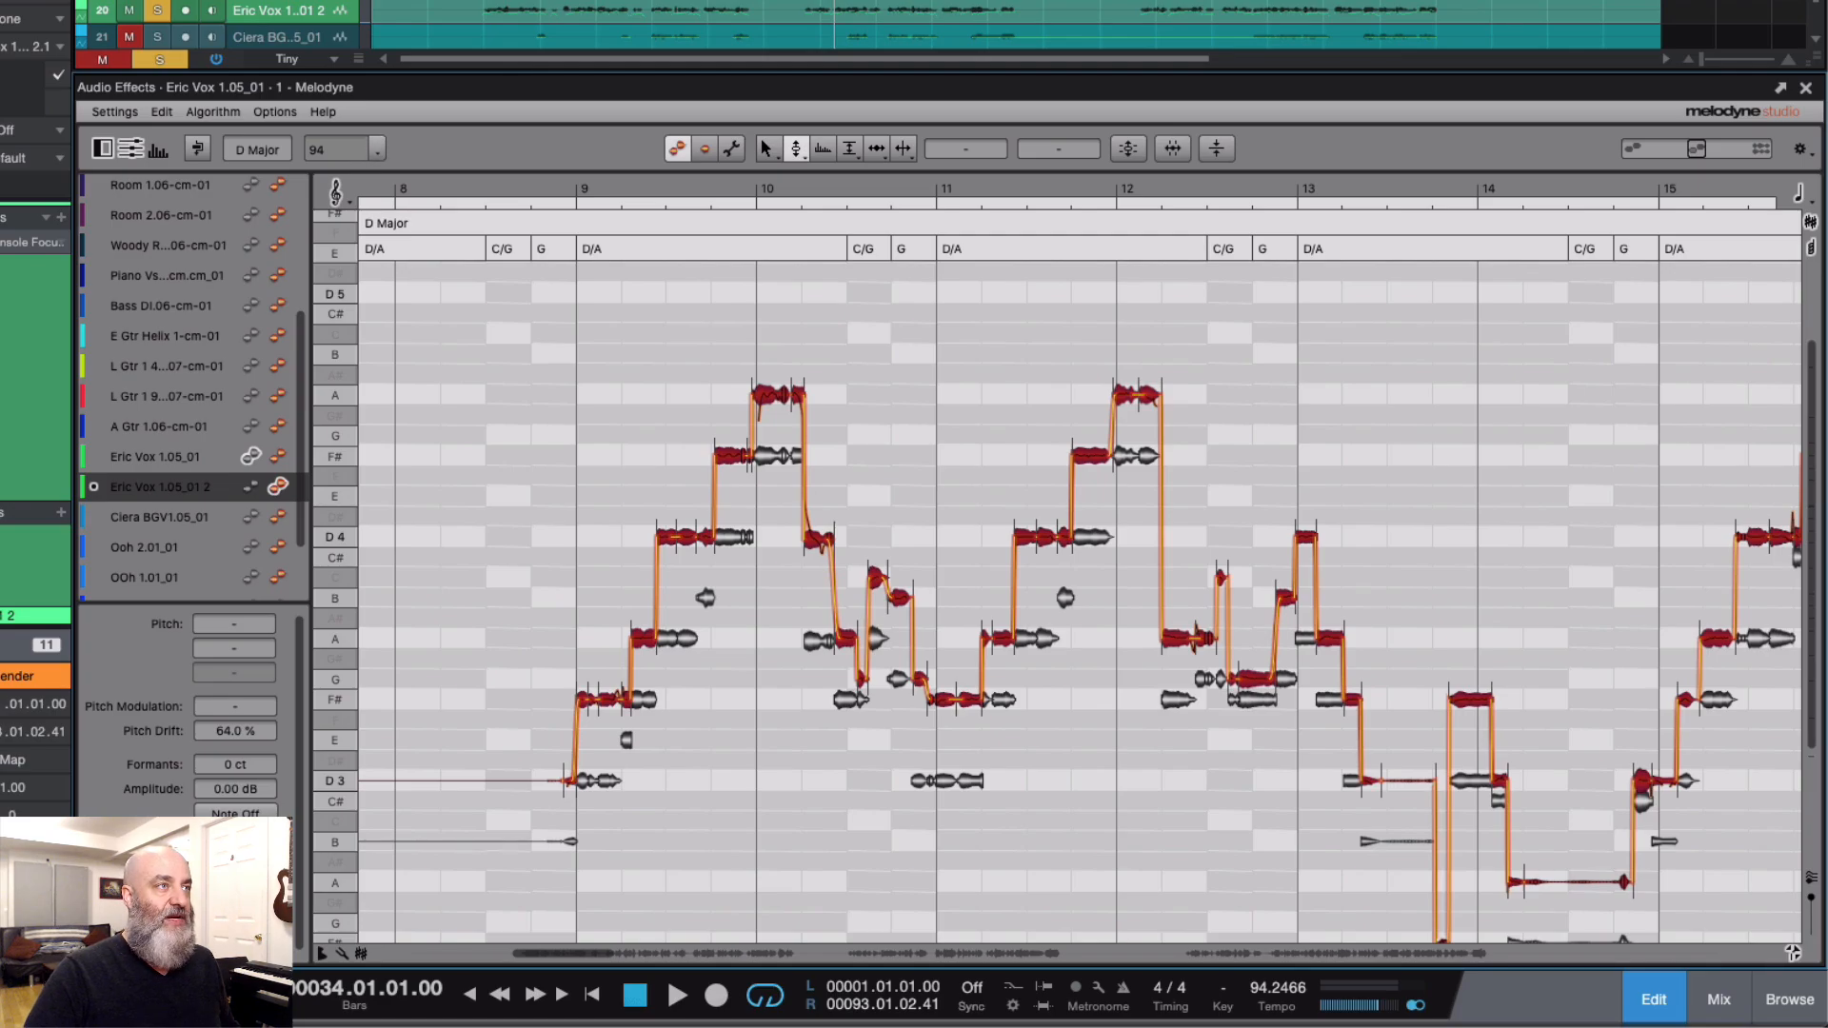
Step: Play the soloed vocals from bar 9 to check the new harmony
left_click(483, 1)
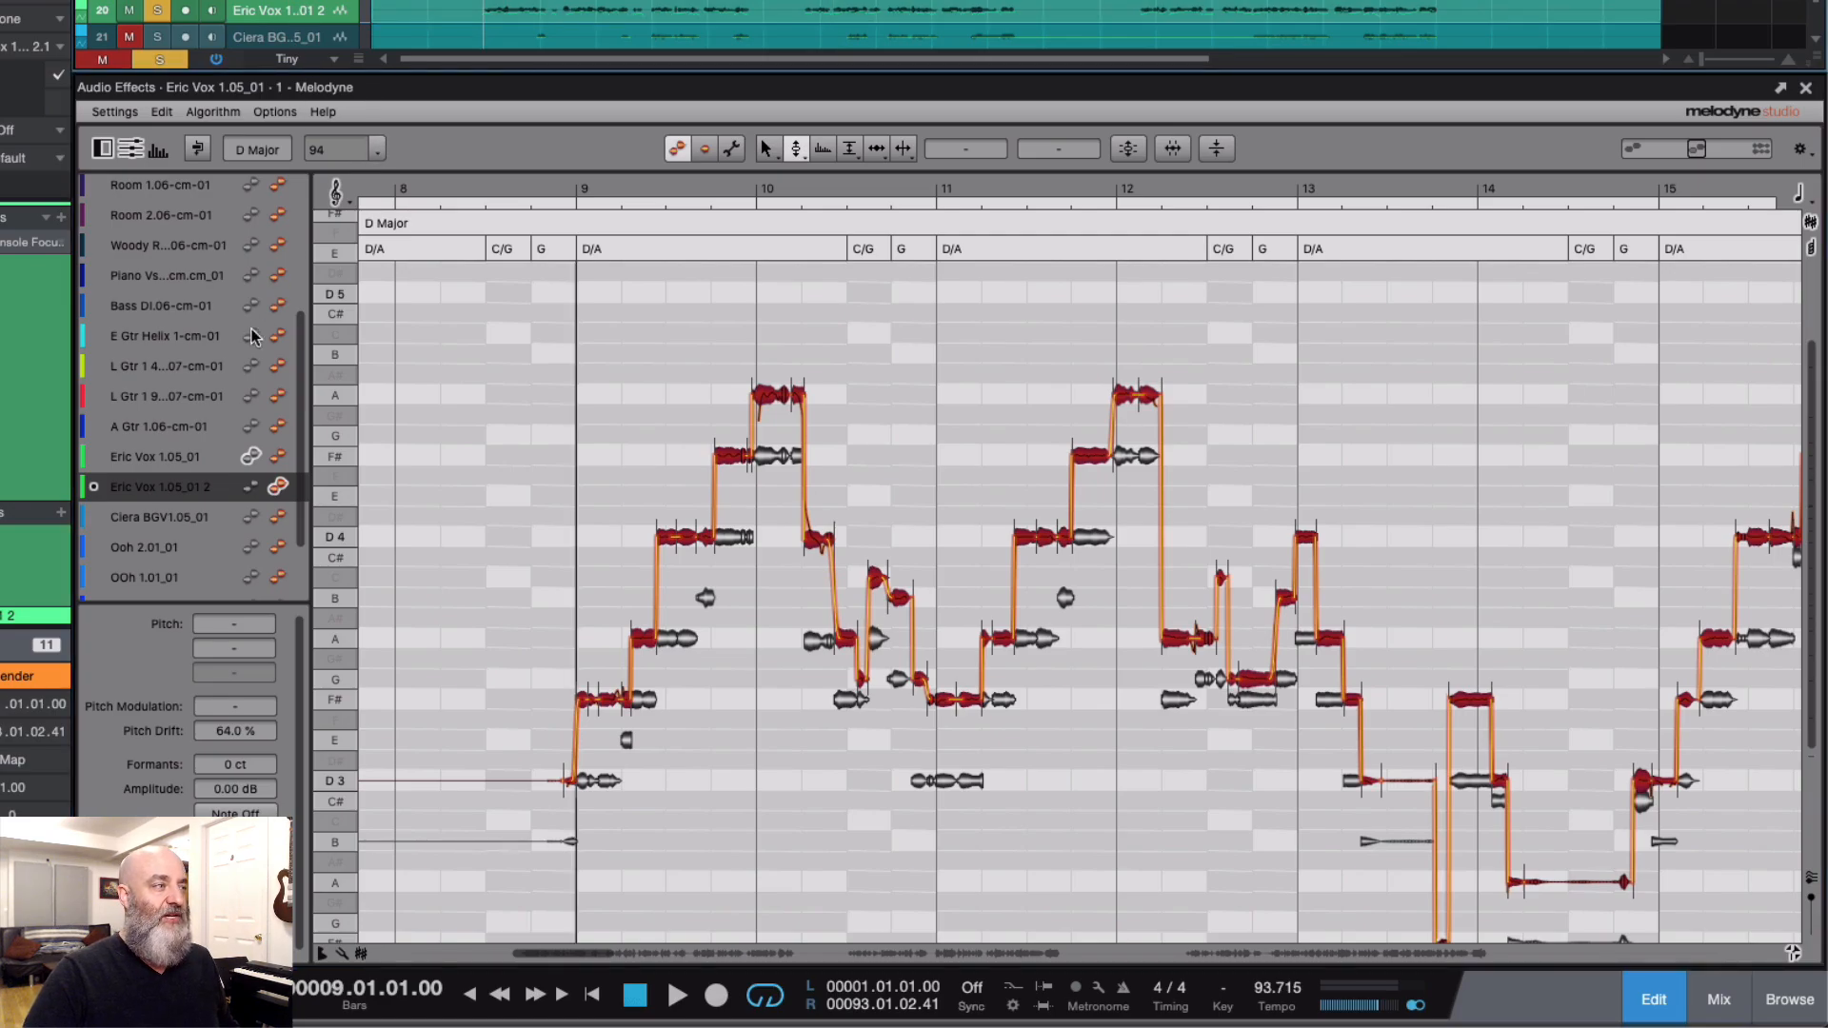
key("space")
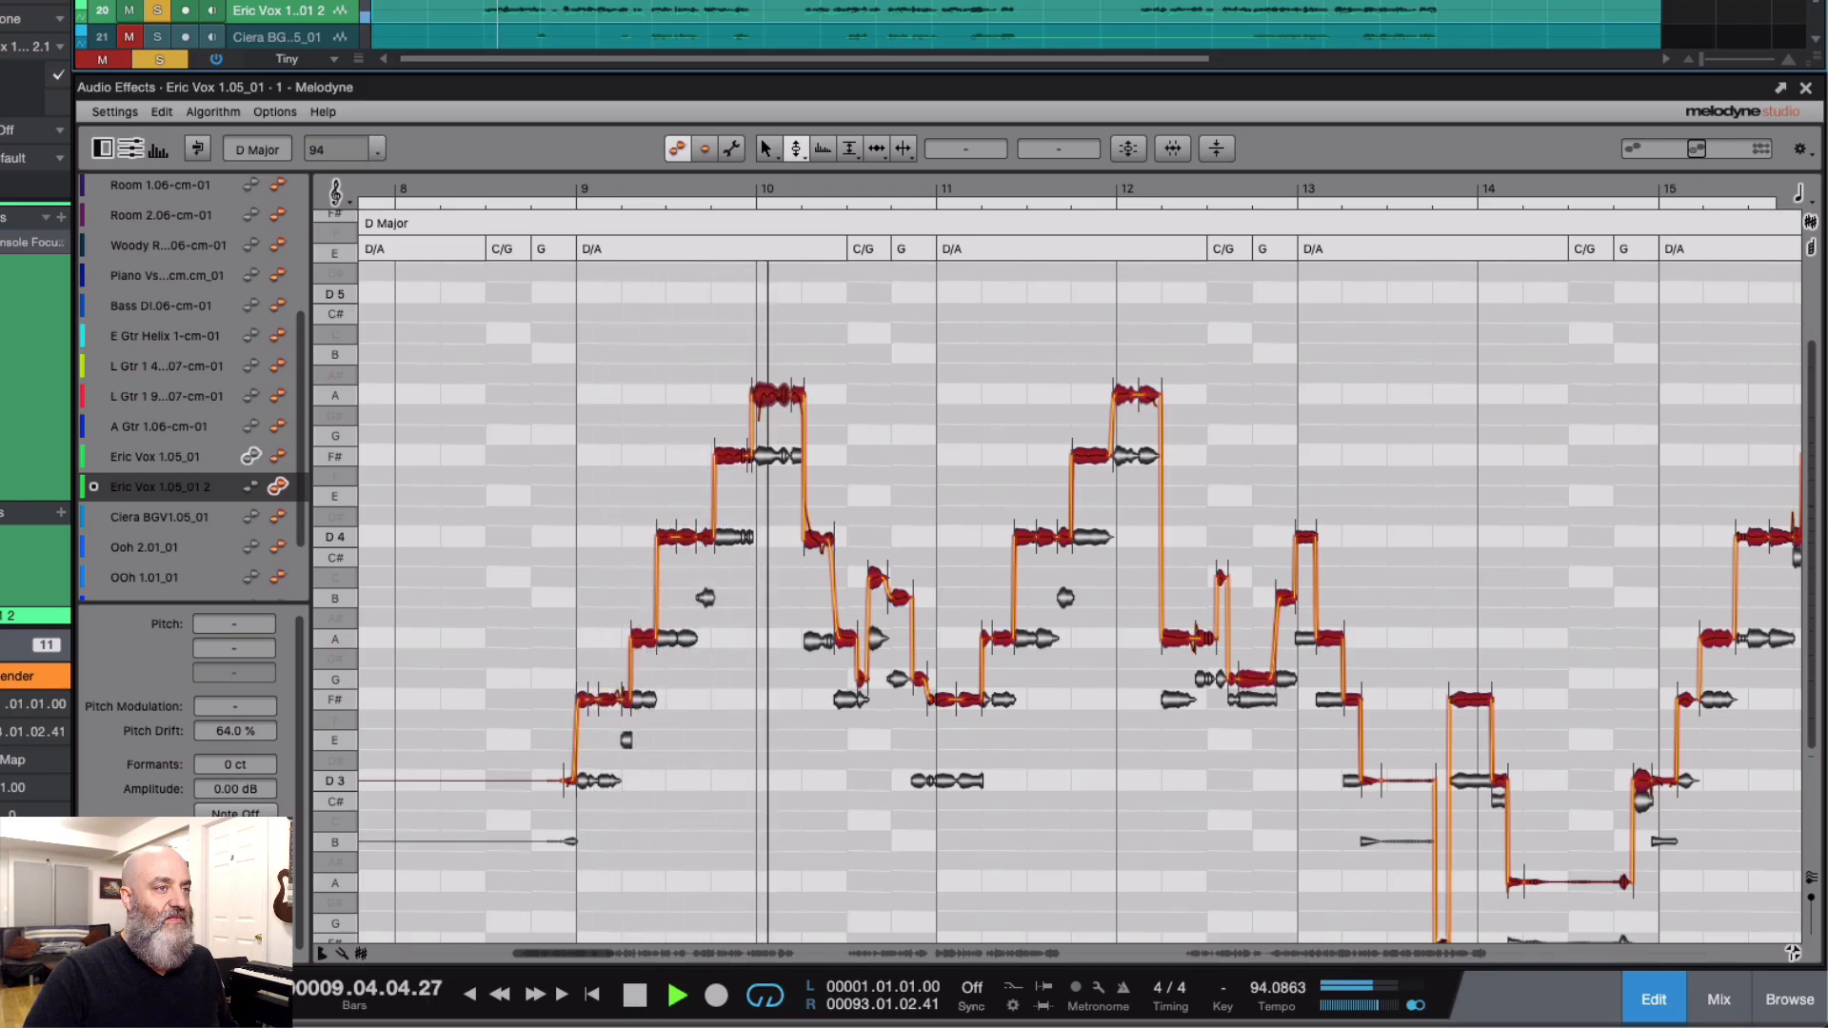
key("space")
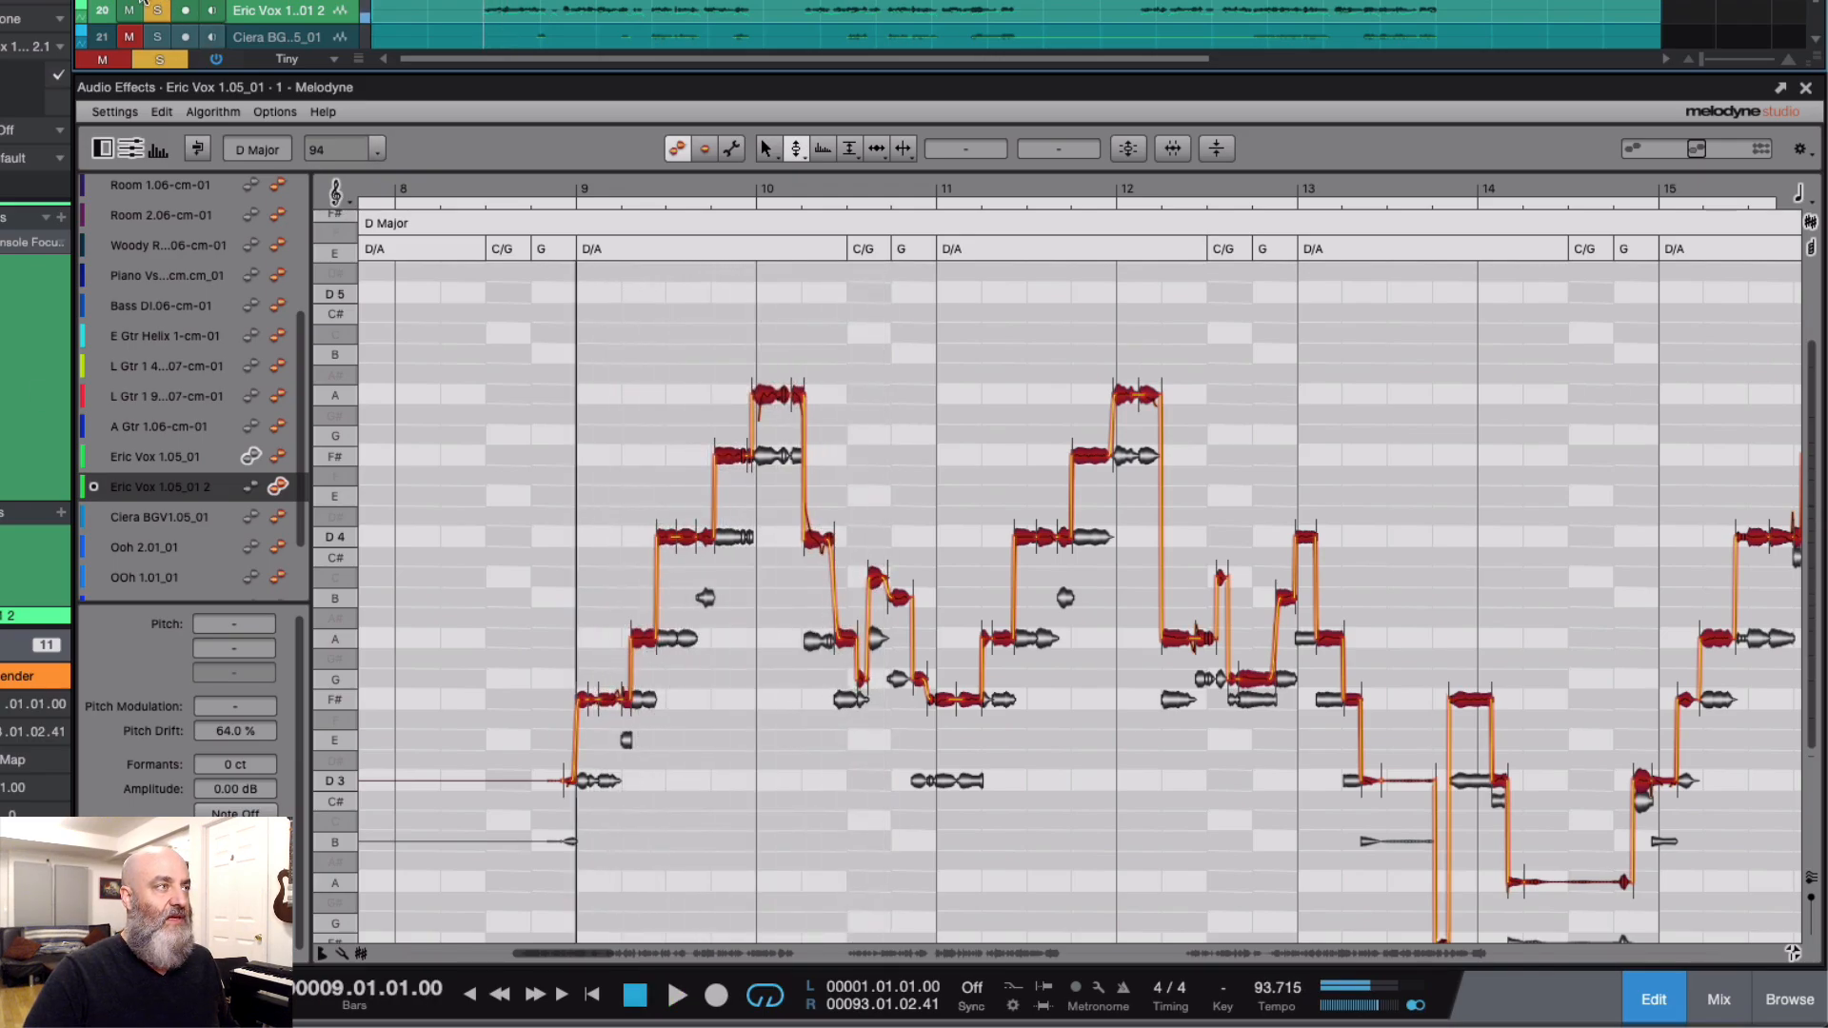
Step: Turn off solo on the vocal tracks and play the harmony with the full mix from bar 9
left_click(157, 10)
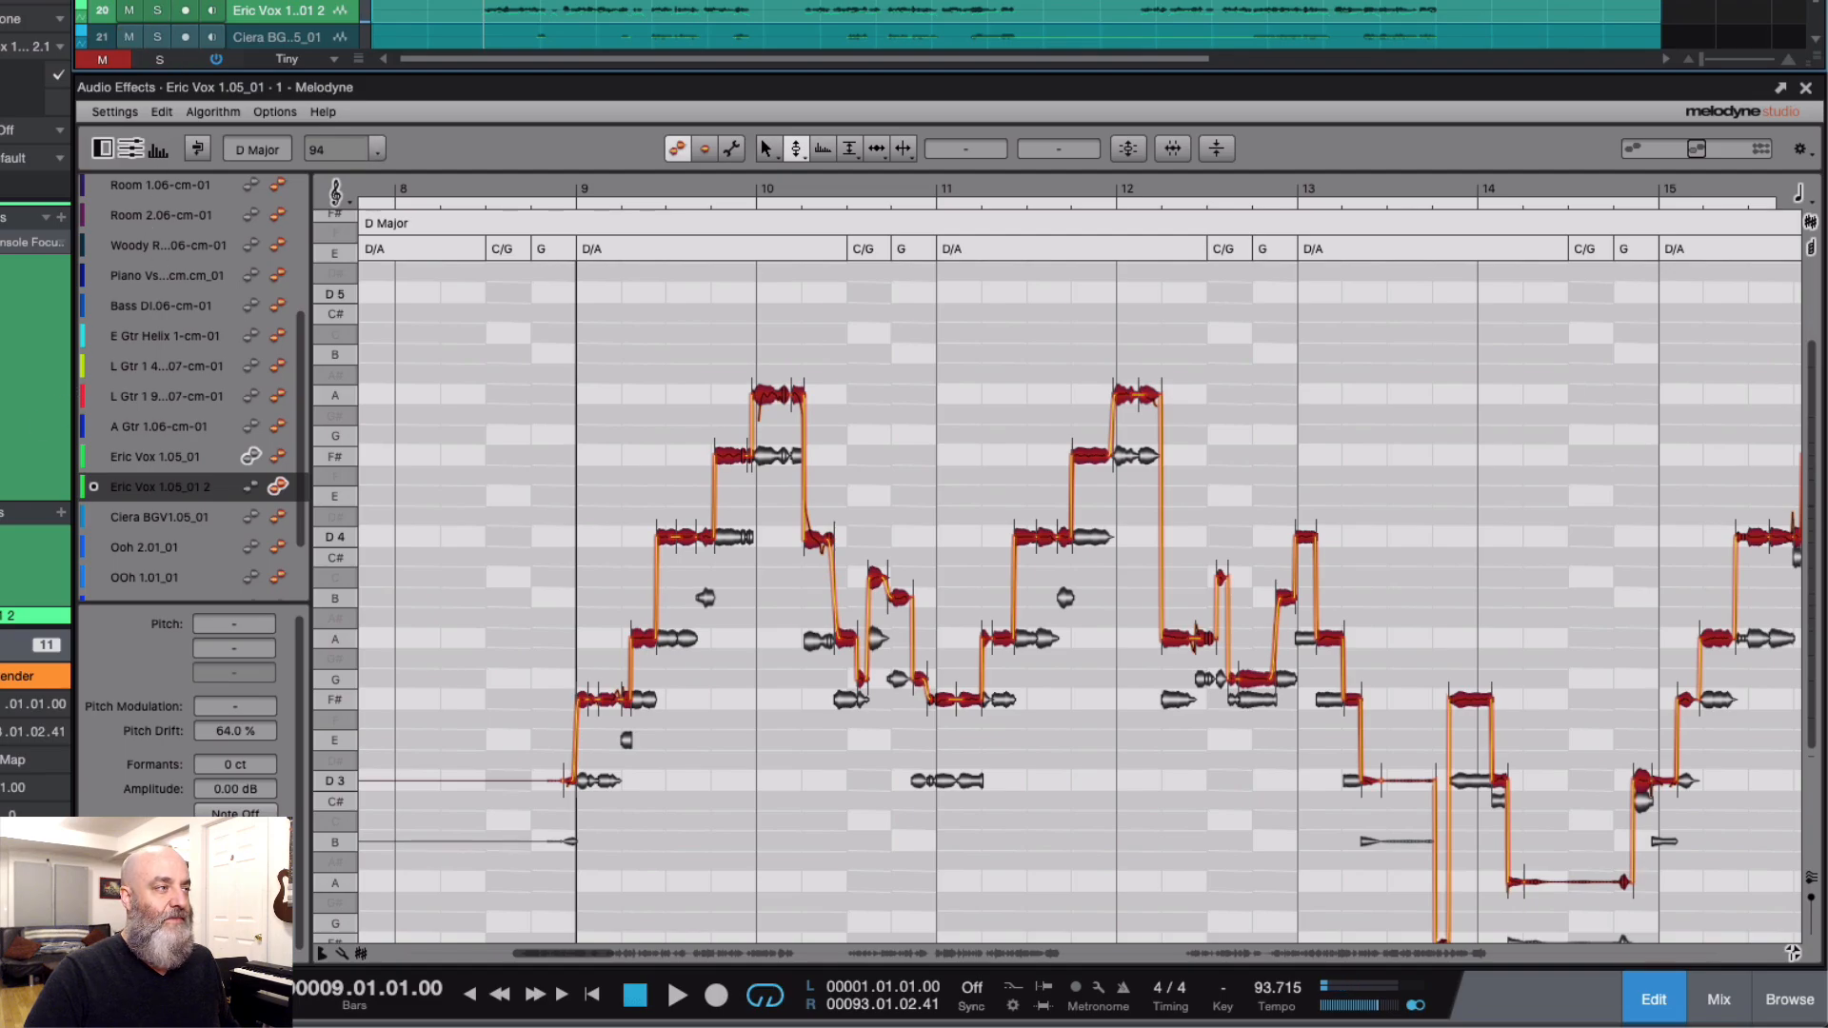
key("space")
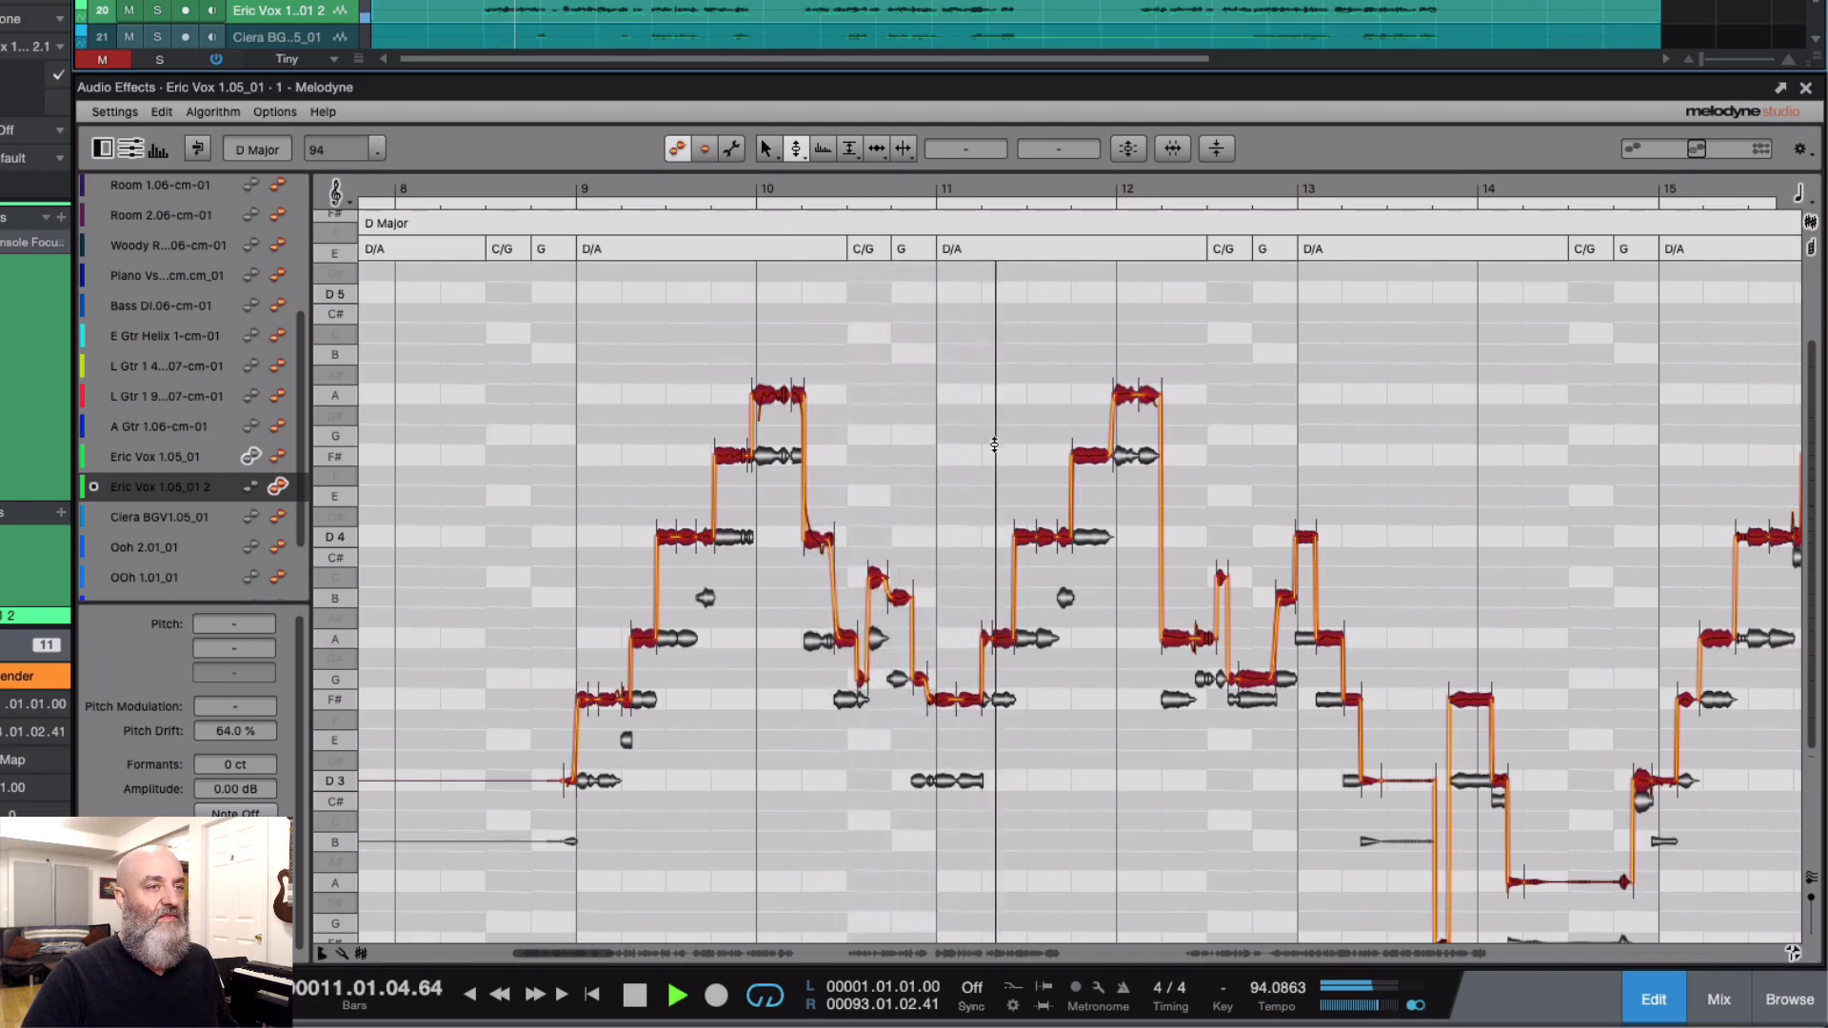
key("space")
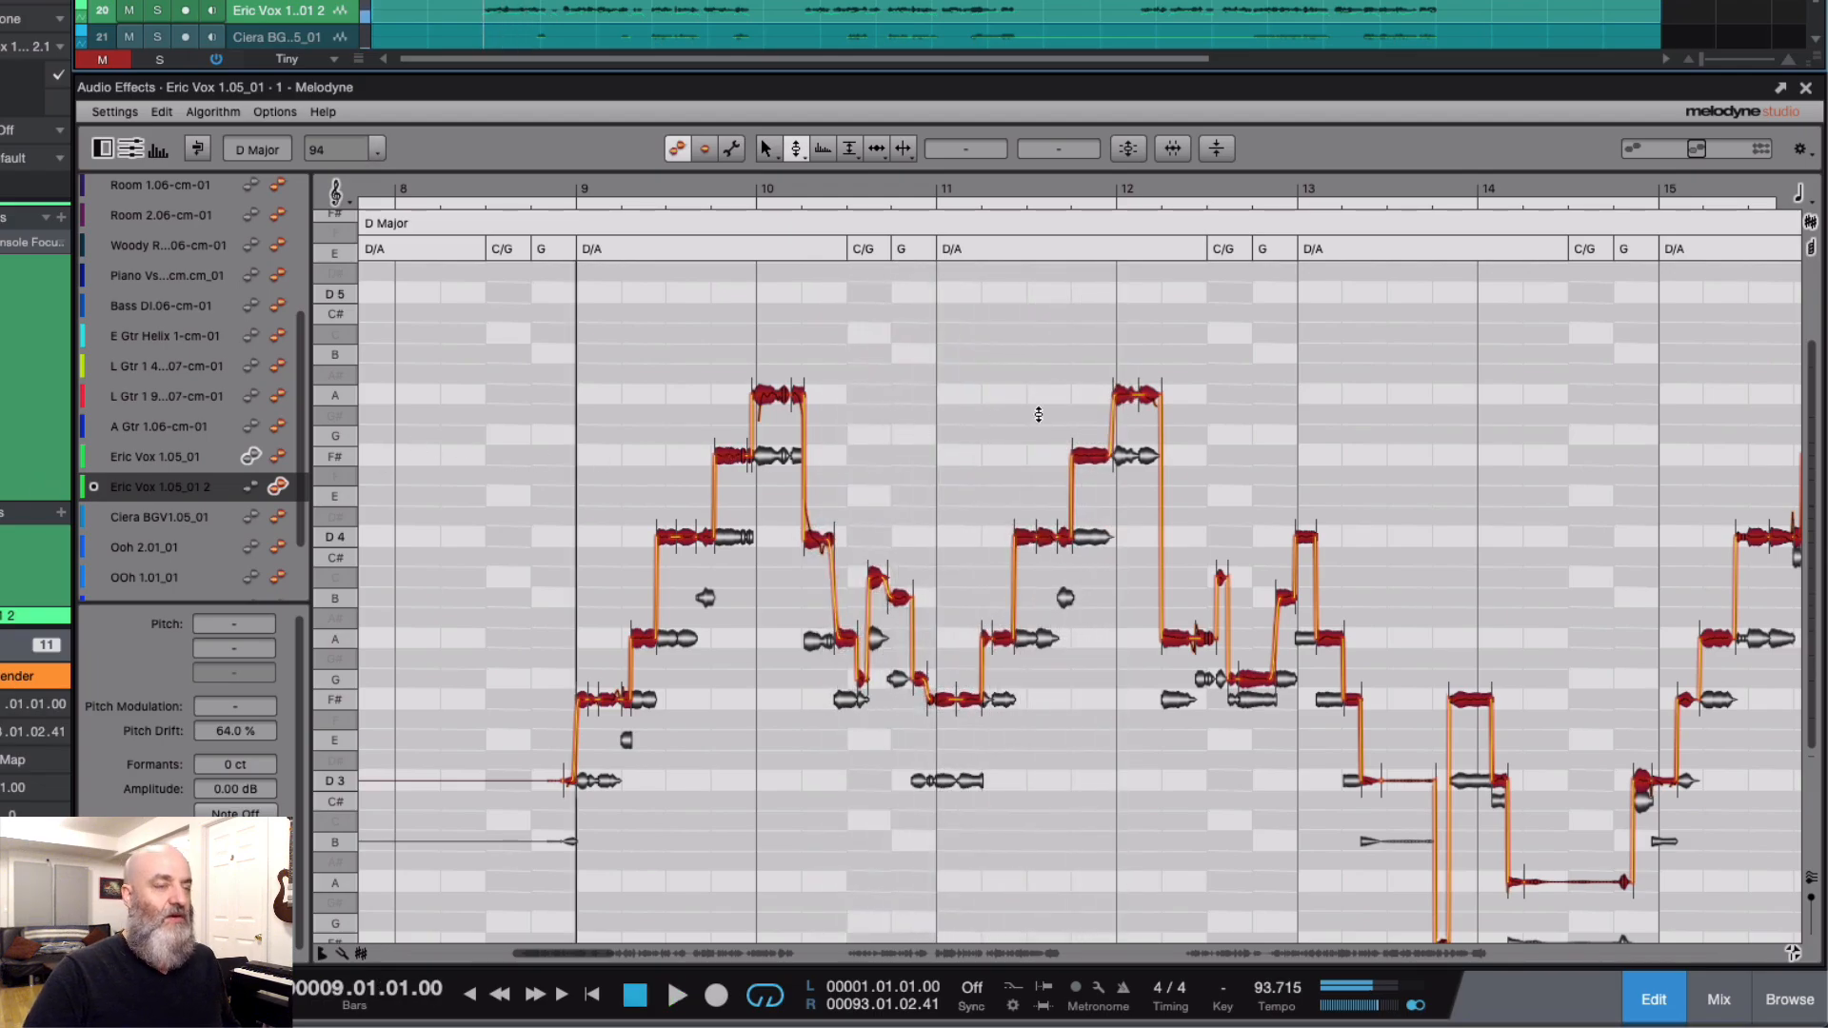